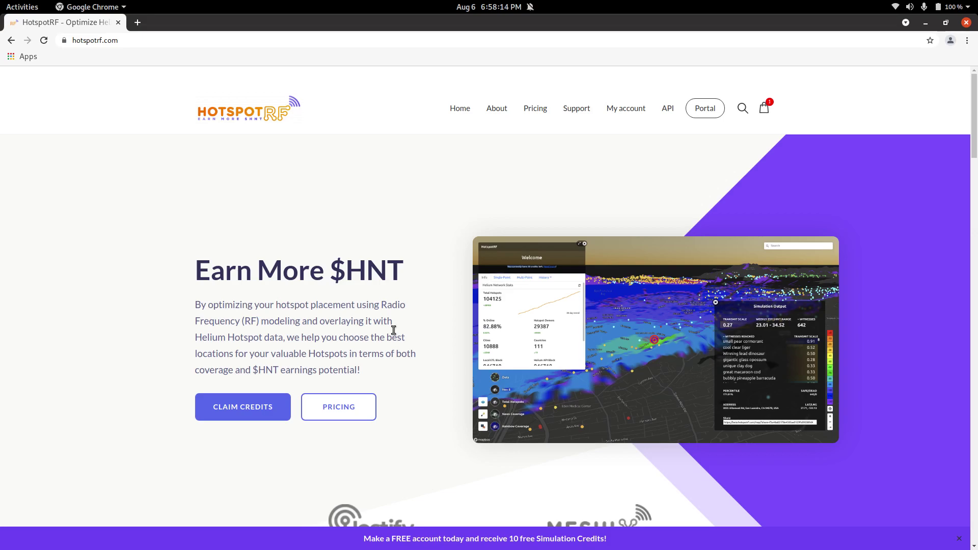
Open the featured simulation from the homepage image and view its coverage across the San Francisco Bay Area
{"action": "left_click", "coordinate": [651, 341]}
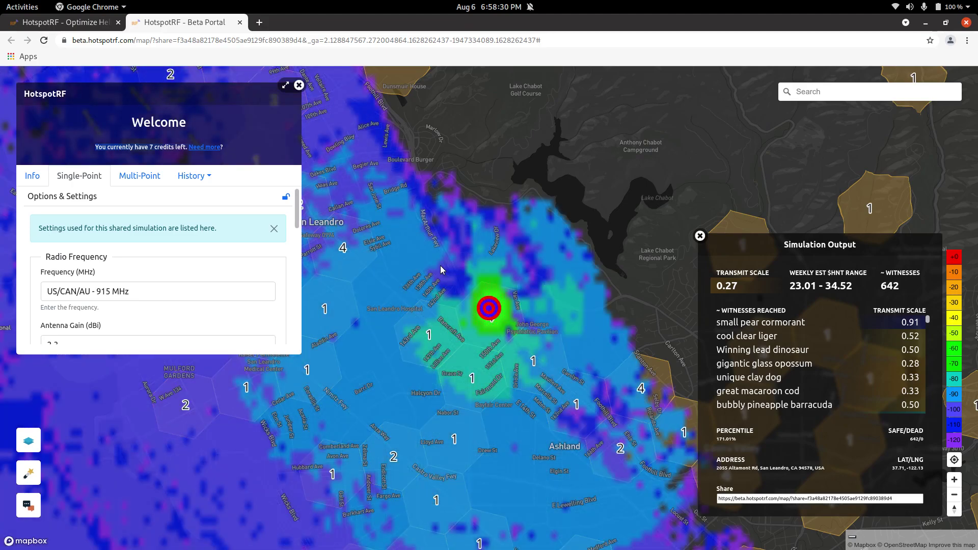
{"action": "scroll", "coordinate": [599, 228], "scroll_direction": "down", "scroll_amount": 10}
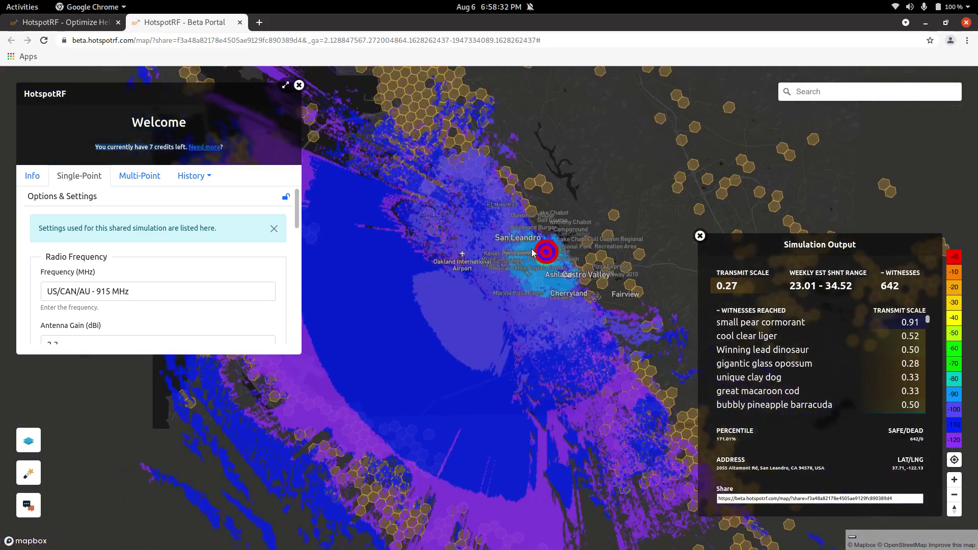
{"action": "scroll", "coordinate": [533, 253], "scroll_direction": "down", "scroll_amount": 5}
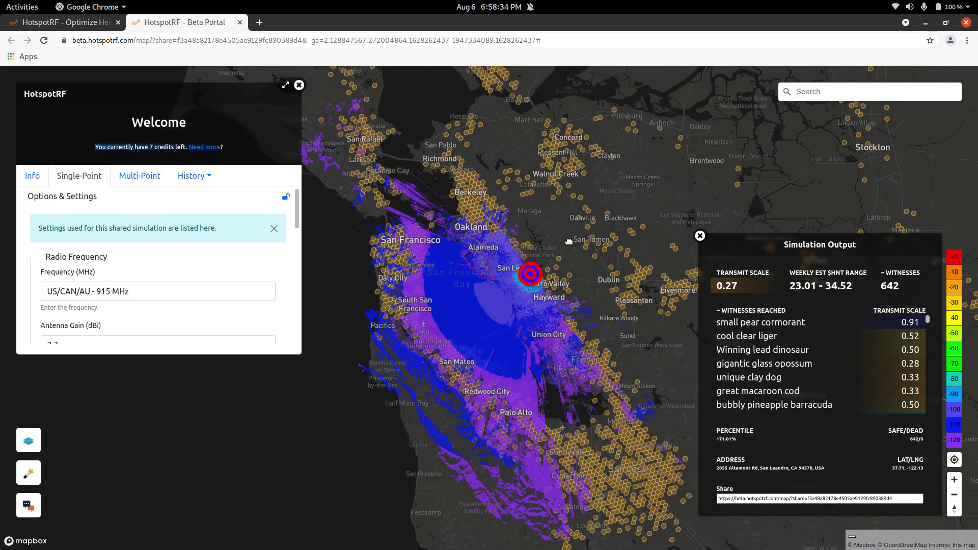
{"action": "left_click_drag", "start_coordinate": [570, 240], "coordinate": [550, 274]}
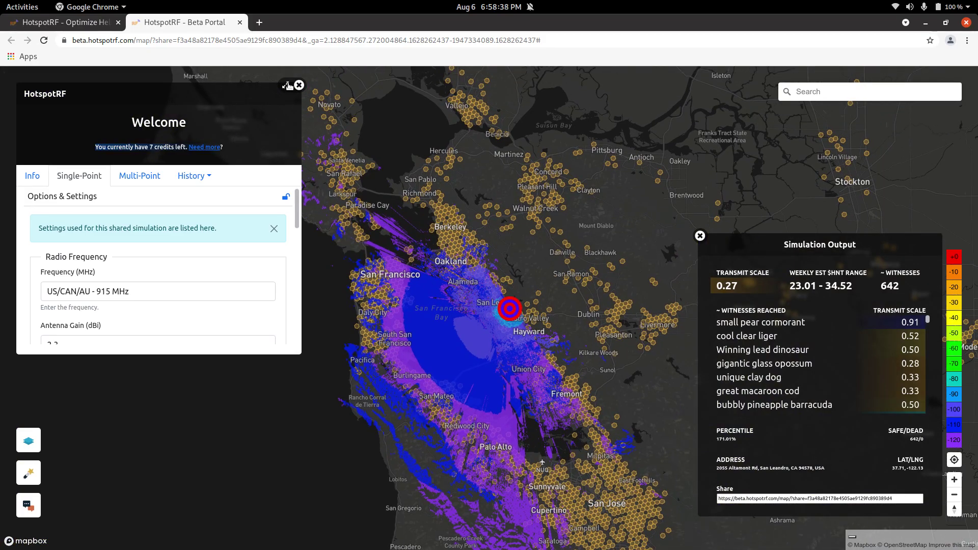
Expand the HotspotRF panel to its full height, and hide and reopen it
{"action": "left_click", "coordinate": [287, 86]}
{"action": "left_click", "coordinate": [287, 87]}
{"action": "left_click", "coordinate": [287, 87]}
{"action": "left_click", "coordinate": [299, 85]}
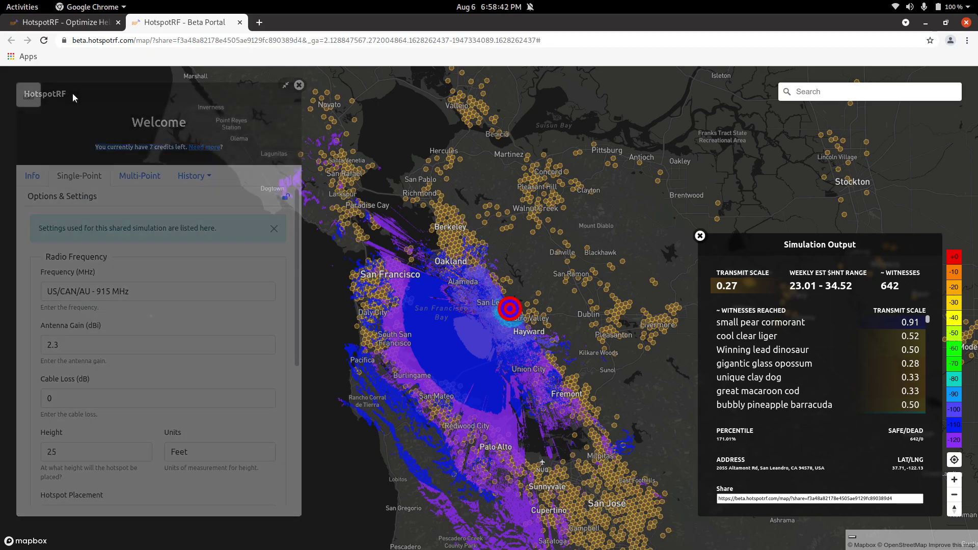
{"action": "left_click", "coordinate": [26, 99]}
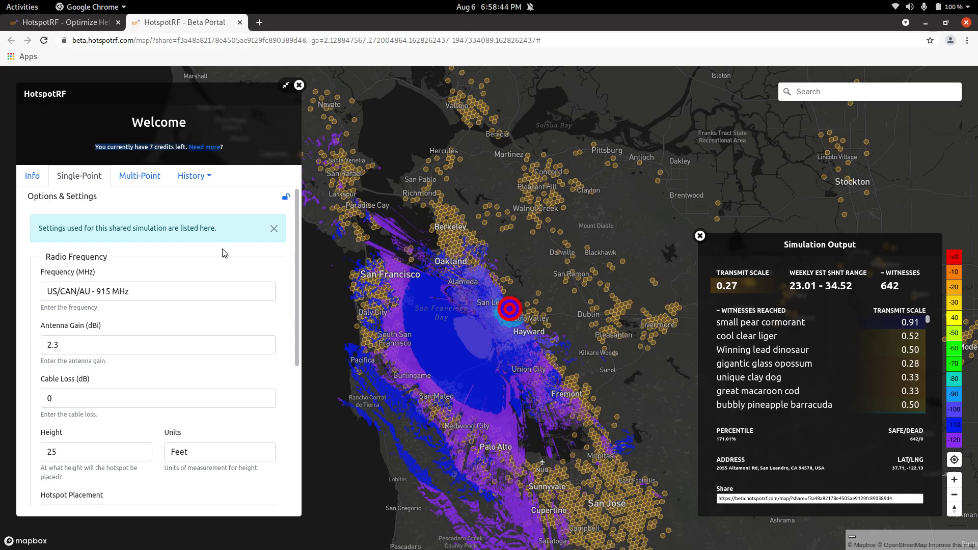
Check the coverage around the simulated hotspot and the frequency options in the single-point settings
{"action": "scroll", "coordinate": [500, 317], "scroll_direction": "up", "scroll_amount": 3}
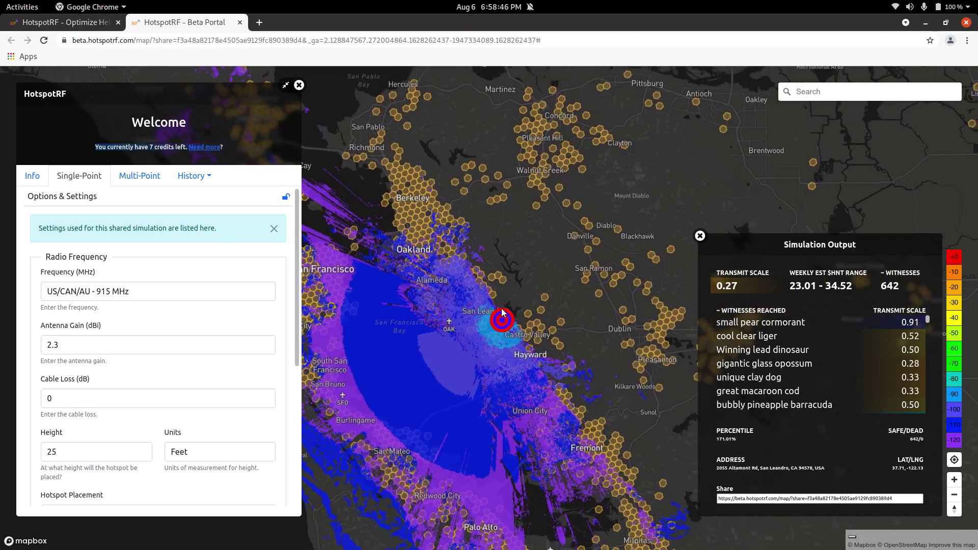
{"action": "scroll", "coordinate": [499, 316], "scroll_direction": "up", "scroll_amount": 2}
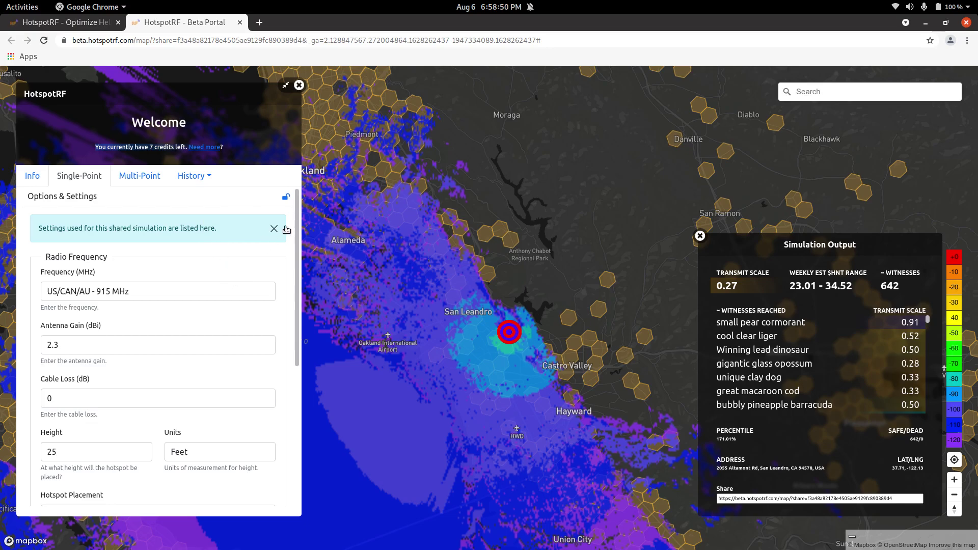
{"action": "scroll", "coordinate": [295, 231], "scroll_direction": "down", "scroll_amount": 1}
{"action": "scroll", "coordinate": [296, 235], "scroll_direction": "down", "scroll_amount": 1}
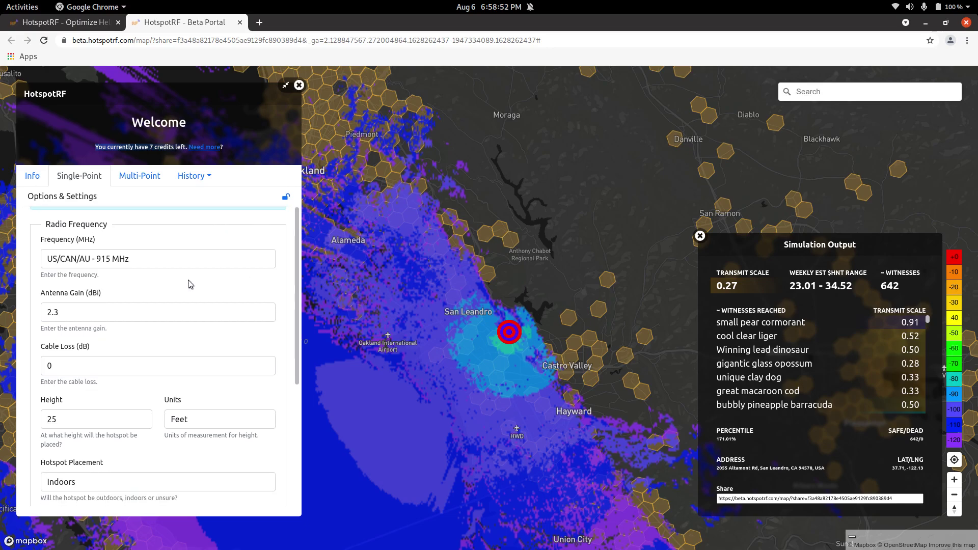
{"action": "left_click", "coordinate": [191, 263]}
{"action": "left_click", "coordinate": [199, 257]}
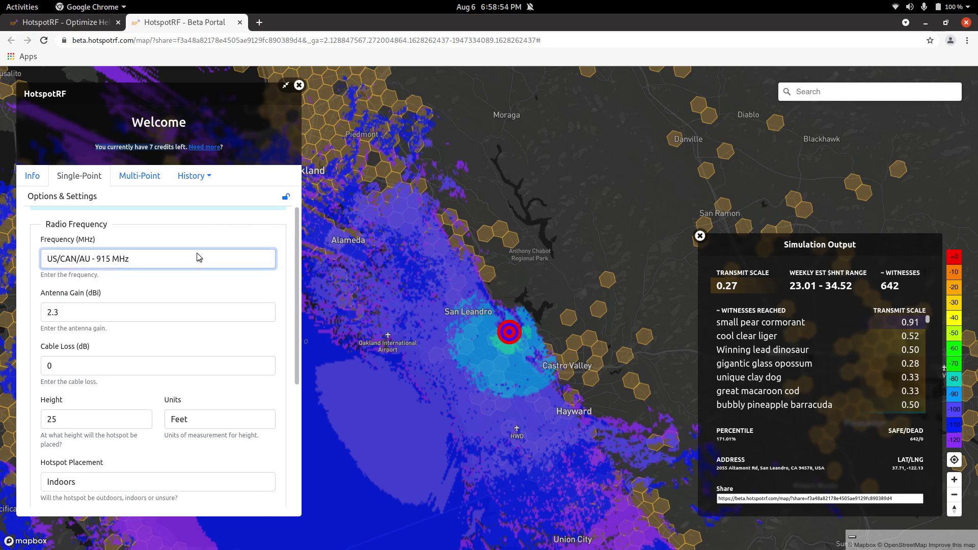
{"action": "left_click", "coordinate": [227, 239]}
Set the antenna gain of the single-point simulation to 2.30 dBi
{"action": "left_click", "coordinate": [221, 313]}
{"action": "key", "text": "BackSpace"}
{"action": "type", "text": "27"}
{"action": "key", "text": "BackSpace"}
{"action": "type", "text": "8"}
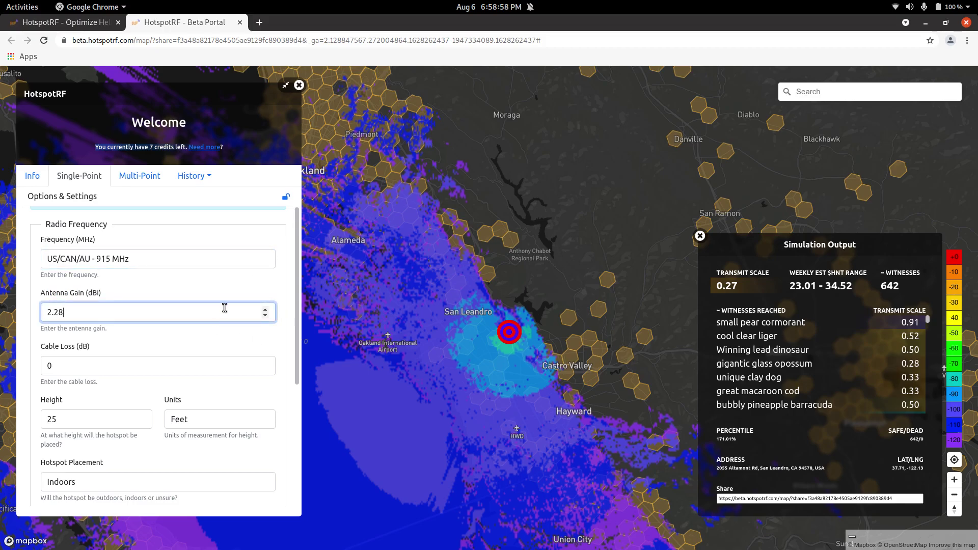
{"action": "key", "text": "BackSpace"}
{"action": "key", "text": "BackSpace"}
{"action": "type", "text": "30"}
Review the height unit and hotspot placement choices, keeping the placement at Indoors
{"action": "scroll", "coordinate": [168, 344], "scroll_direction": "down", "scroll_amount": 4}
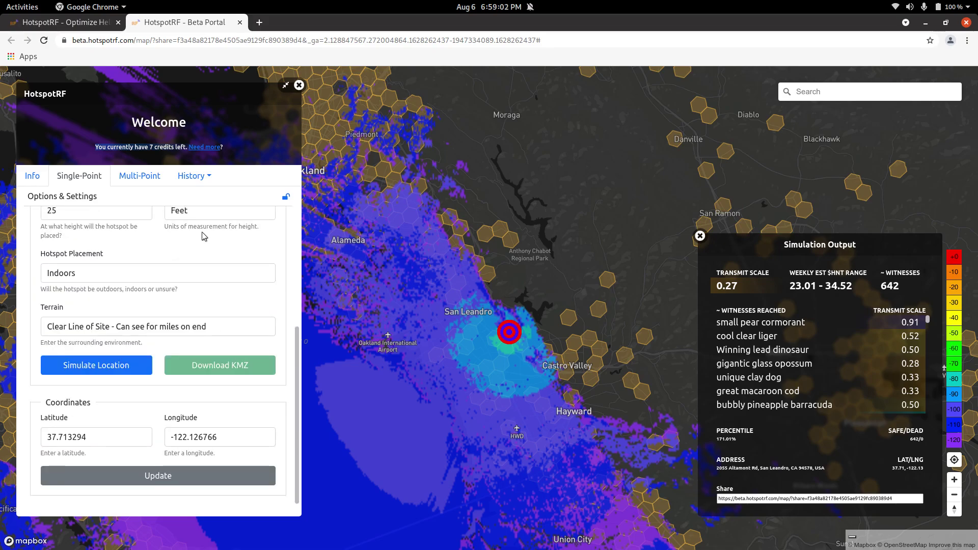
{"action": "scroll", "coordinate": [295, 335], "scroll_direction": "up", "scroll_amount": 3}
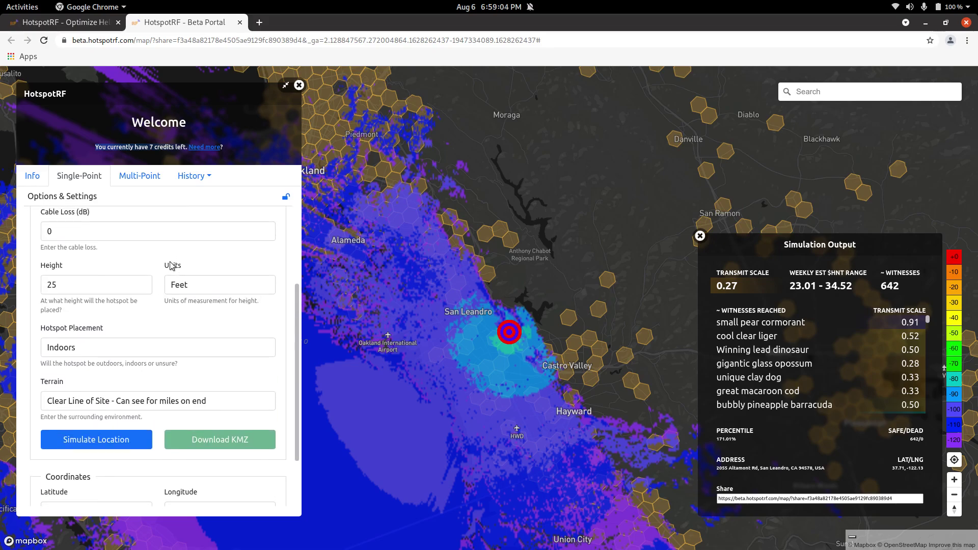
{"action": "left_click", "coordinate": [190, 289]}
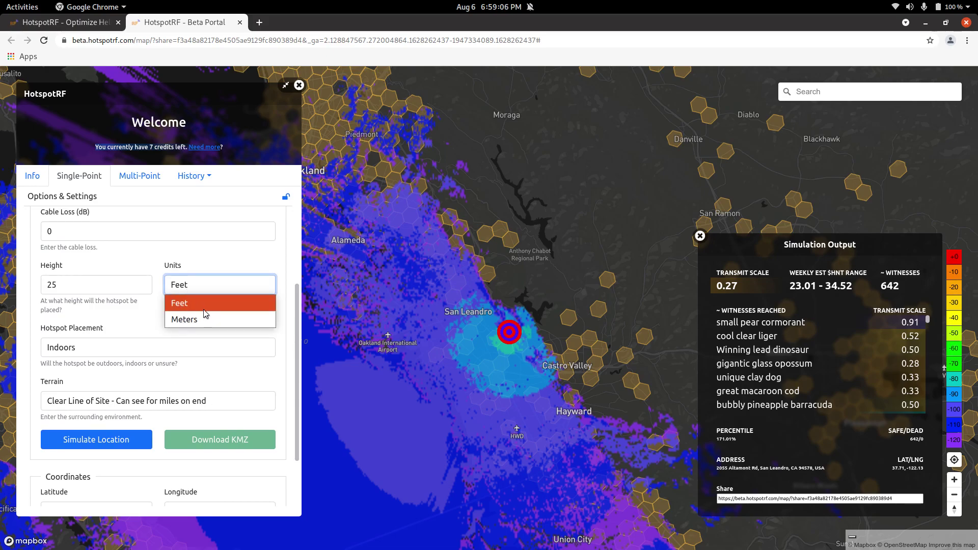
{"action": "left_click", "coordinate": [226, 265]}
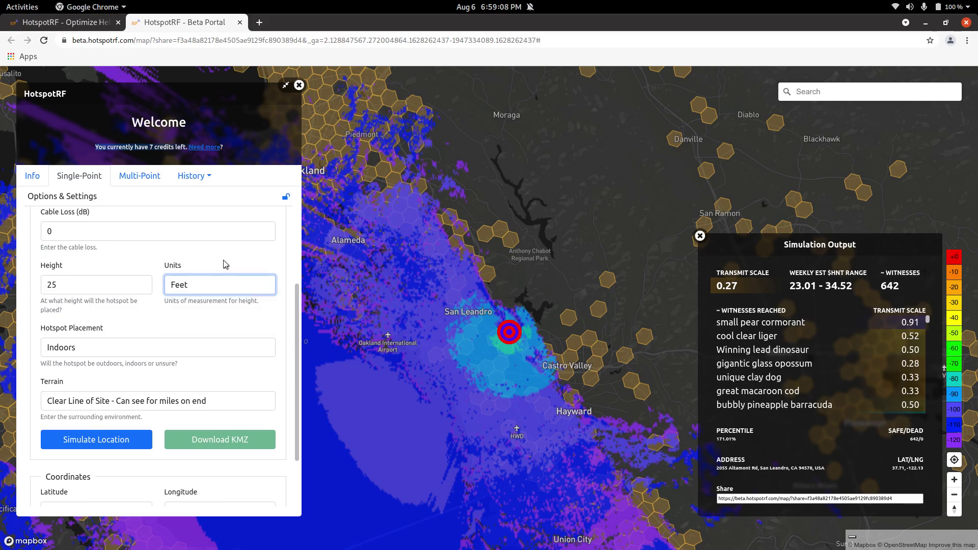
{"action": "left_click", "coordinate": [160, 351]}
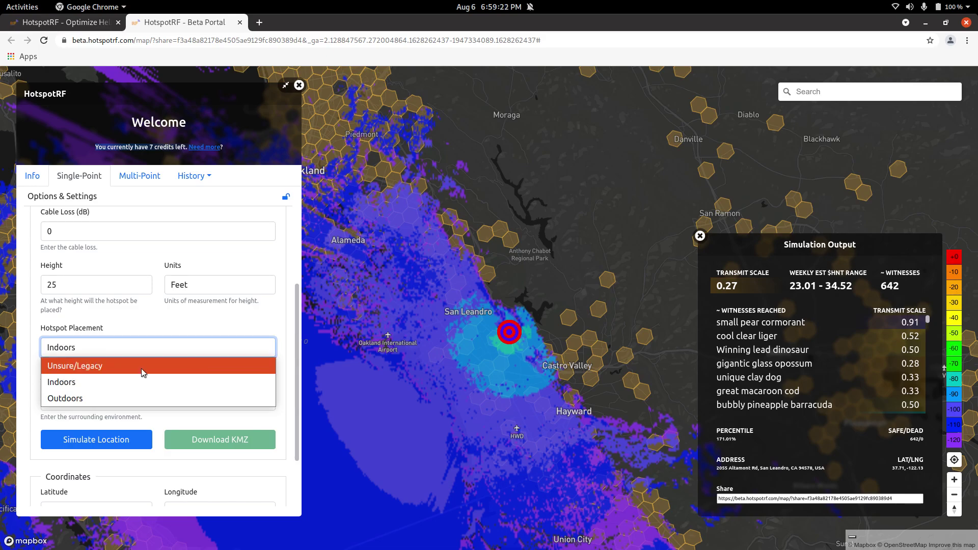
{"action": "left_click", "coordinate": [183, 381]}
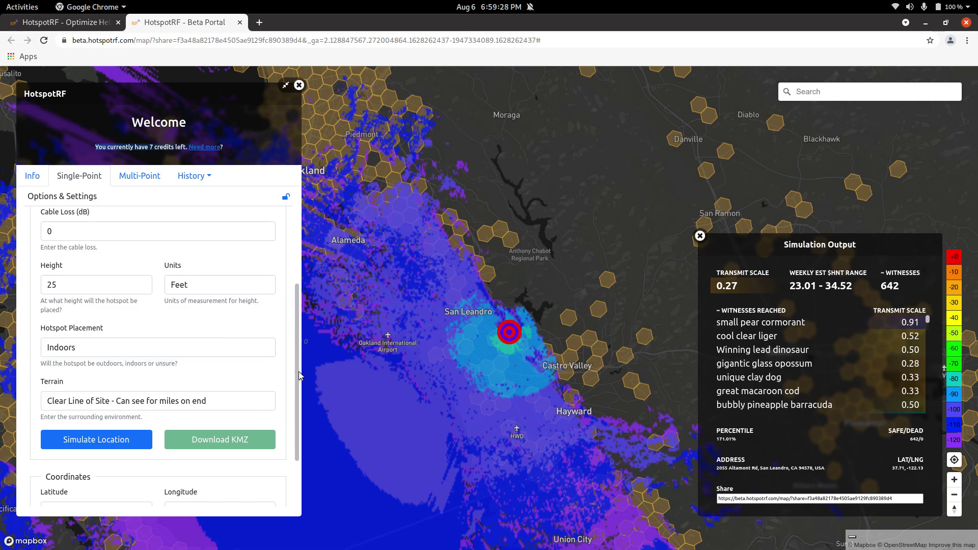
Review the terrain options and the coordinate fields of the single-point settings without changing them
{"action": "scroll", "coordinate": [298, 372], "scroll_direction": "down", "scroll_amount": 1}
{"action": "left_click", "coordinate": [220, 366]}
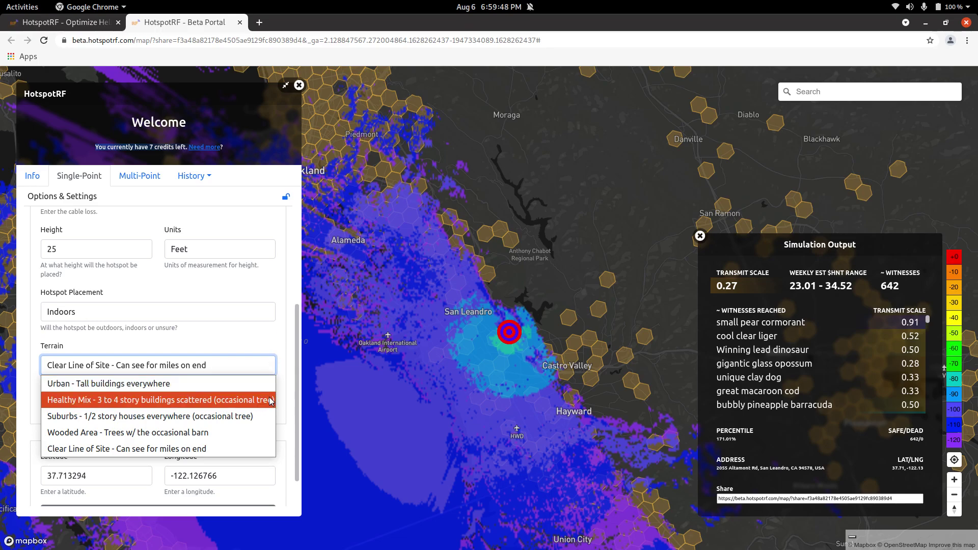
{"action": "left_click", "coordinate": [284, 339]}
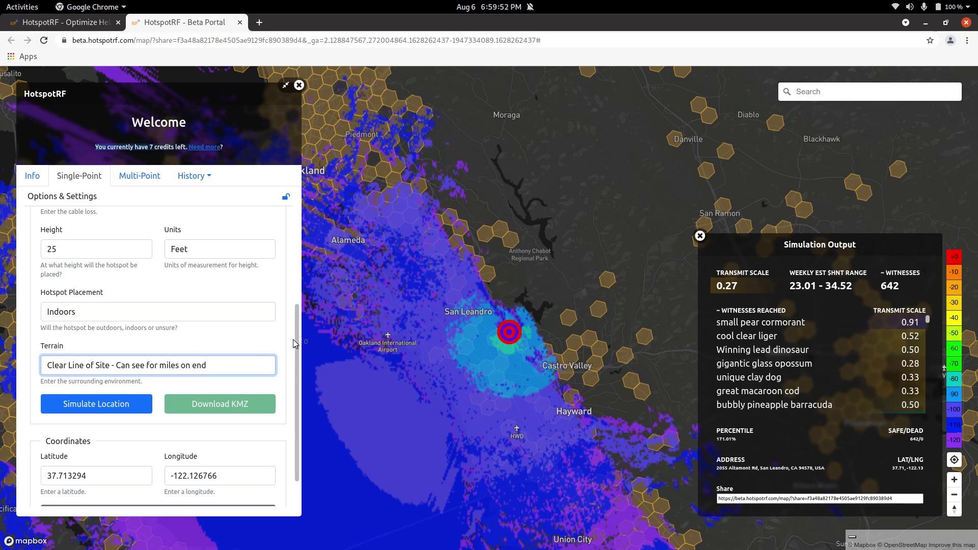
{"action": "scroll", "coordinate": [293, 339], "scroll_direction": "down", "scroll_amount": 1}
{"action": "left_click", "coordinate": [281, 345]}
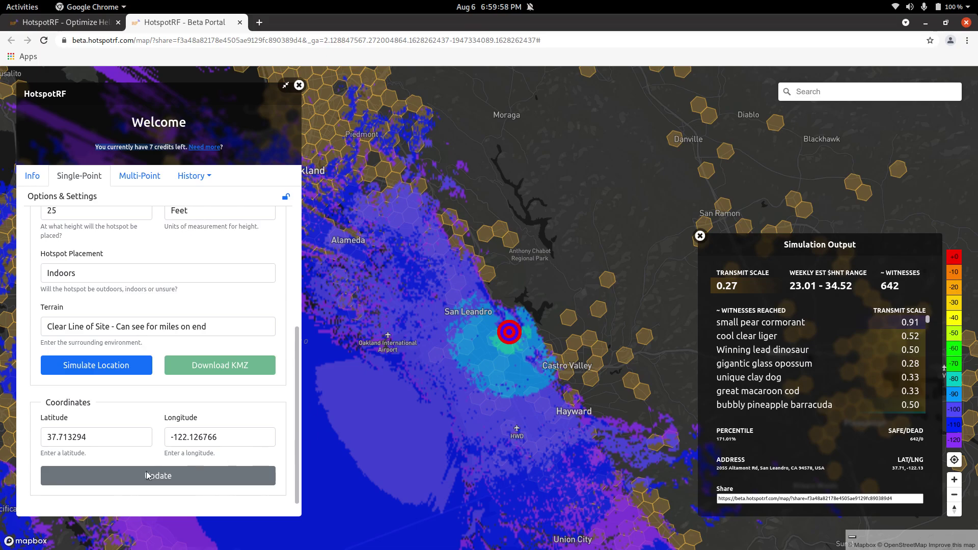
Look at the multi-point feature page and the Helium network statistics
{"action": "scroll", "coordinate": [192, 401], "scroll_direction": "up", "scroll_amount": 5}
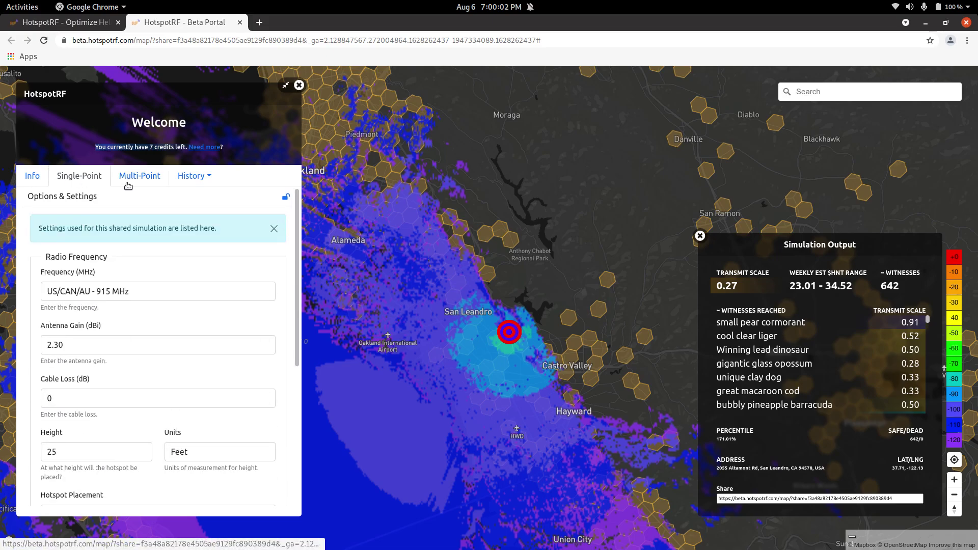
{"action": "left_click", "coordinate": [128, 177]}
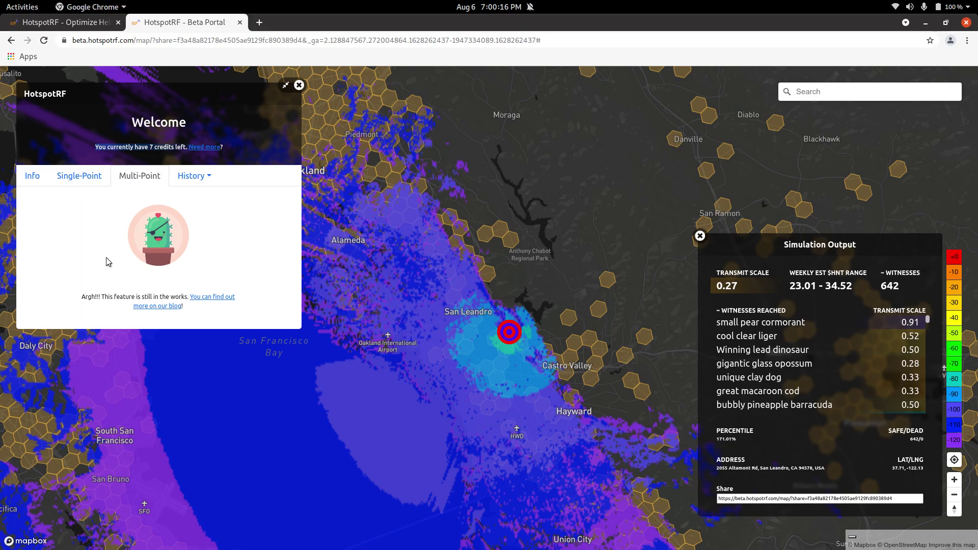
{"action": "left_click", "coordinate": [38, 178]}
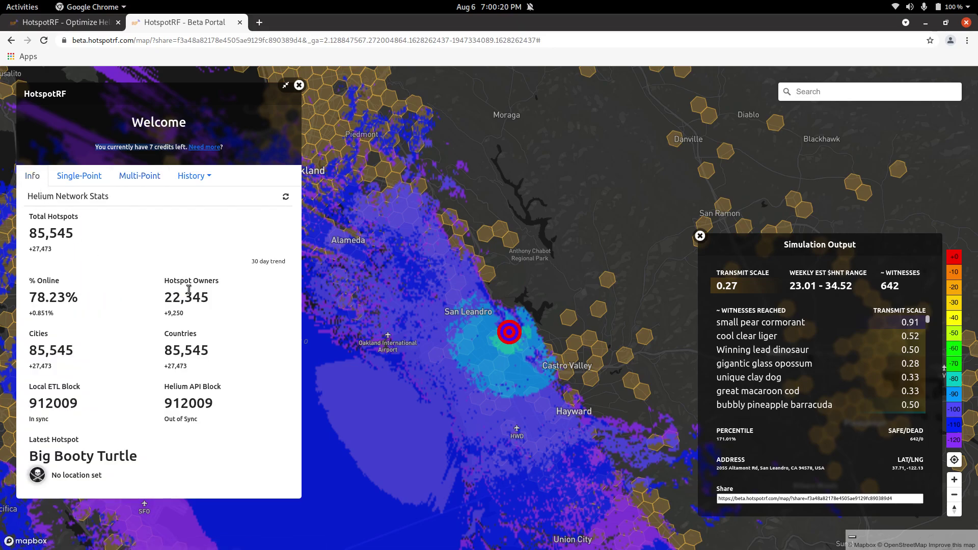
{"action": "scroll", "coordinate": [499, 315], "scroll_direction": "down", "scroll_amount": 2}
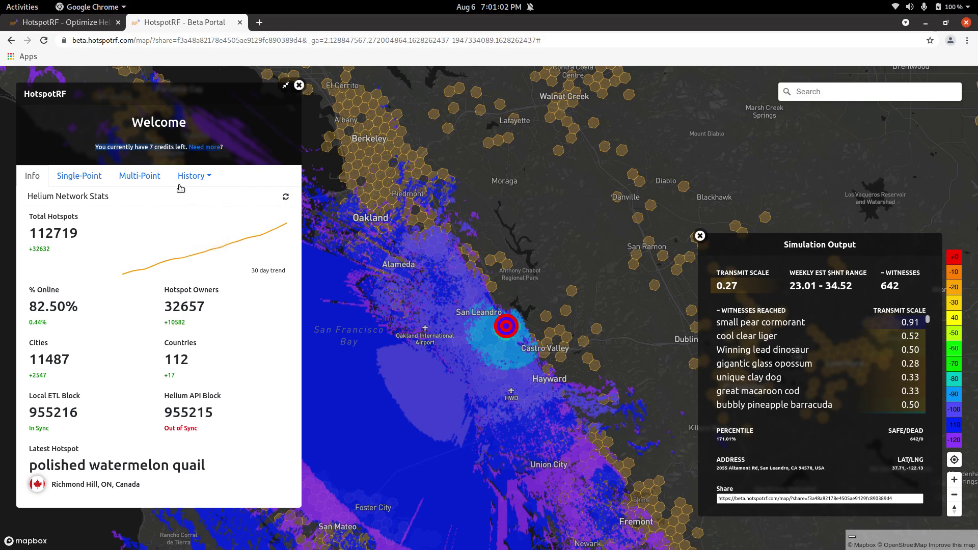
Open the single-point simulation history and load more entries
{"action": "left_click", "coordinate": [194, 178]}
{"action": "left_click", "coordinate": [204, 199]}
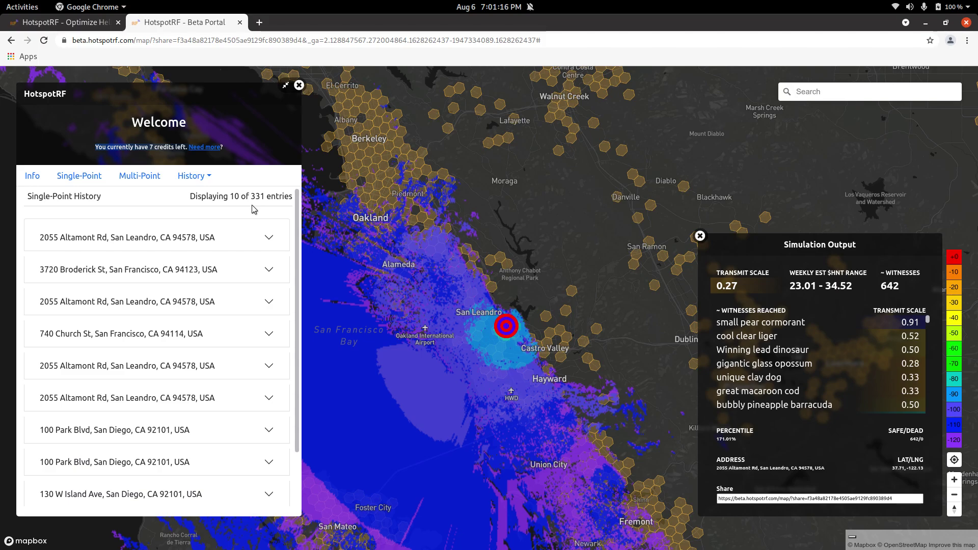
{"action": "scroll", "coordinate": [227, 246], "scroll_direction": "down", "scroll_amount": 3}
{"action": "left_click", "coordinate": [222, 492]}
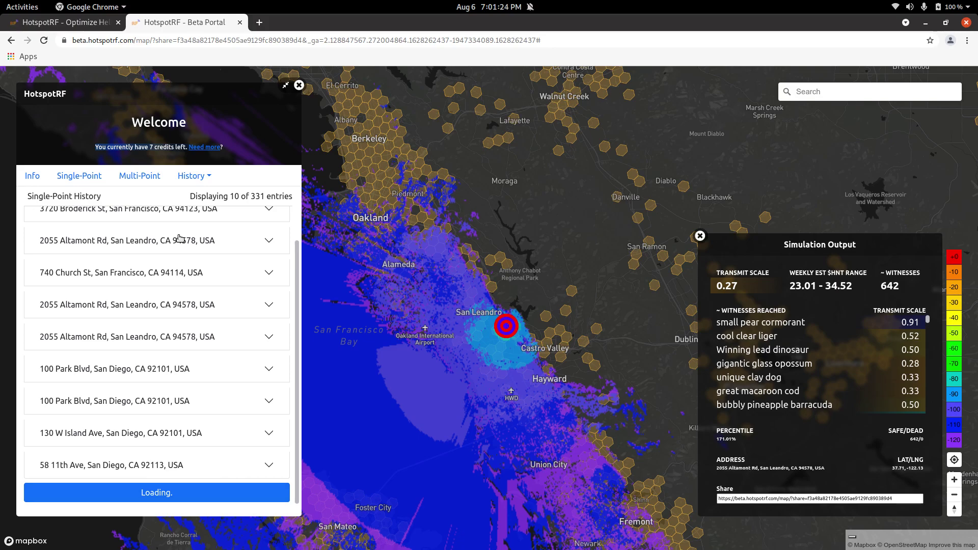
{"action": "scroll", "coordinate": [154, 366], "scroll_direction": "up", "scroll_amount": 2}
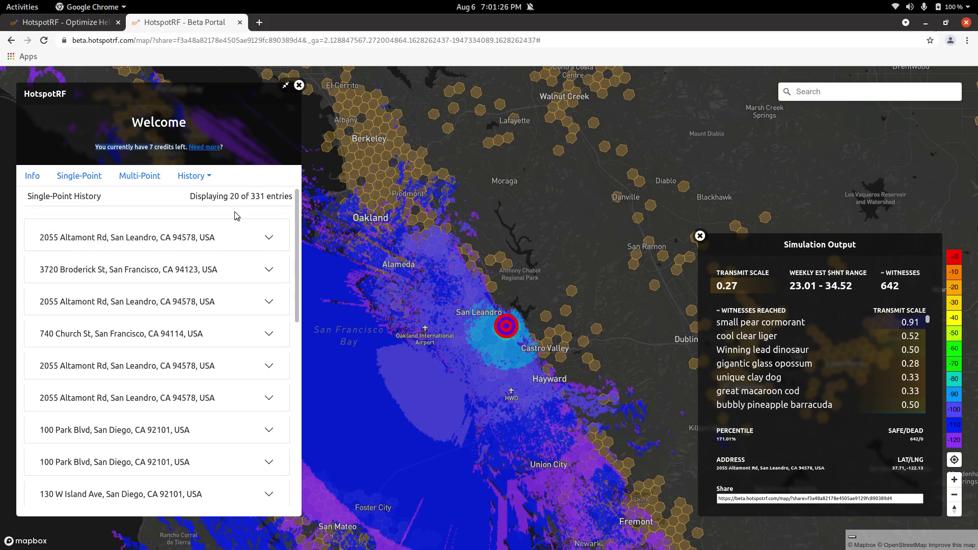
Expand the first history entry to examine its results and settings used, and shrink the panel back to its compact size
{"action": "left_click", "coordinate": [235, 238]}
{"action": "left_click", "coordinate": [268, 215]}
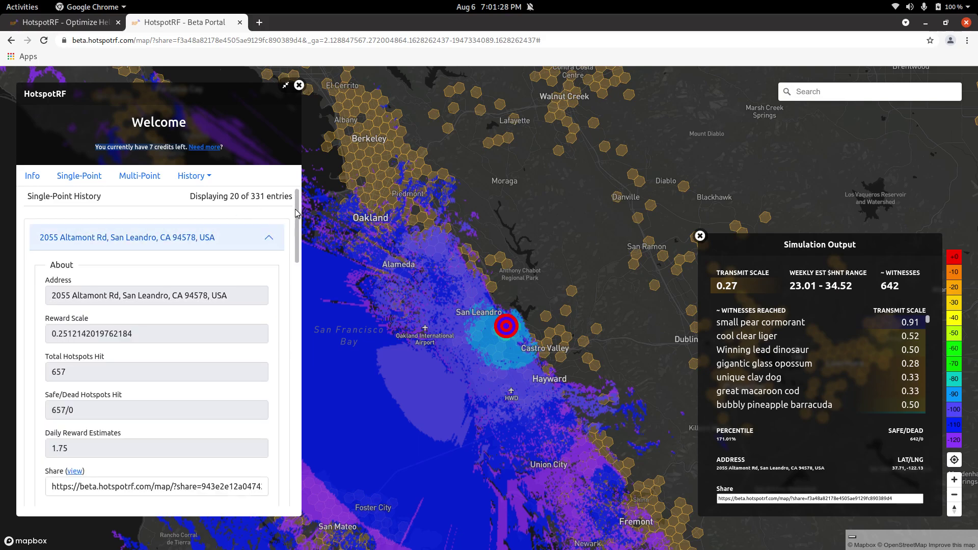
{"action": "left_click_drag", "start_coordinate": [297, 212], "coordinate": [296, 214]}
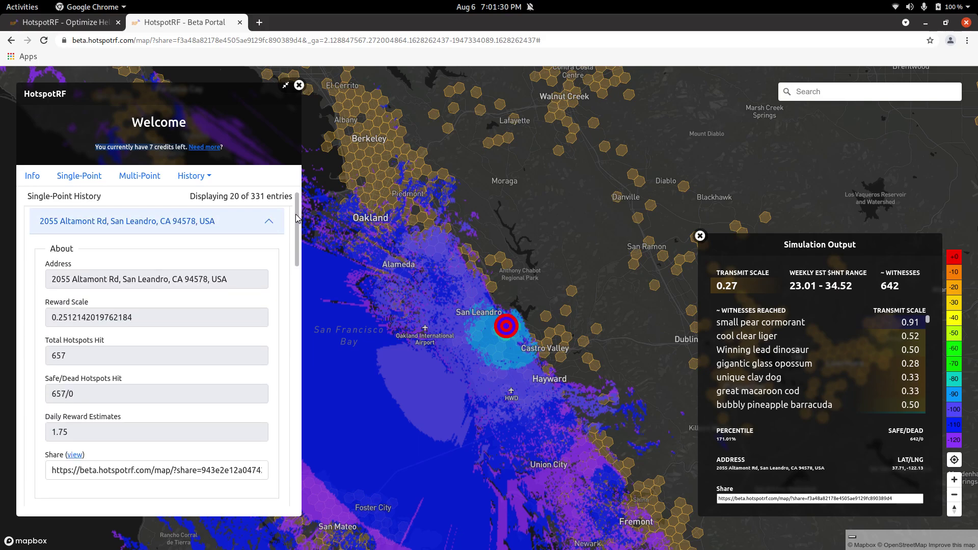
{"action": "scroll", "coordinate": [147, 325], "scroll_direction": "up", "scroll_amount": 1}
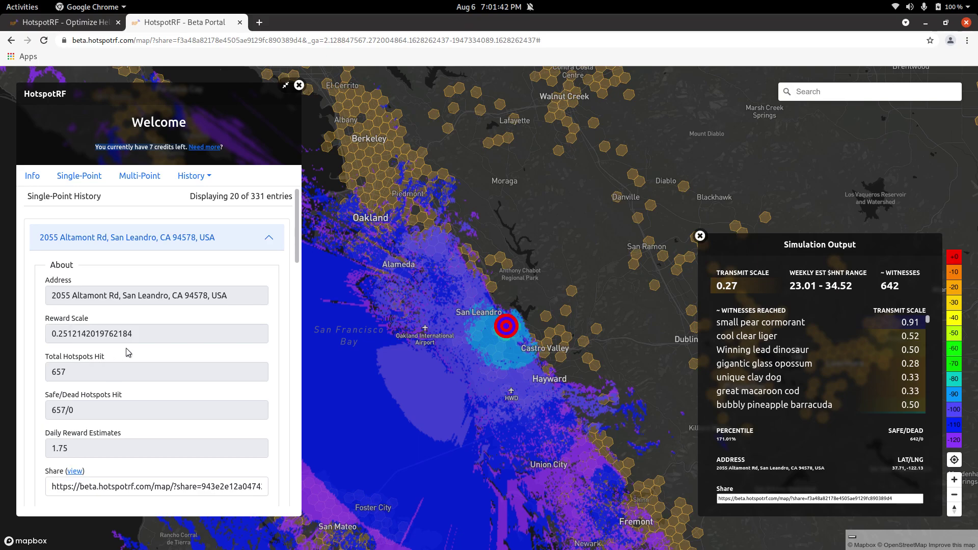
{"action": "scroll", "coordinate": [299, 239], "scroll_direction": "down", "scroll_amount": 1}
{"action": "left_click_drag", "start_coordinate": [299, 240], "coordinate": [298, 252]}
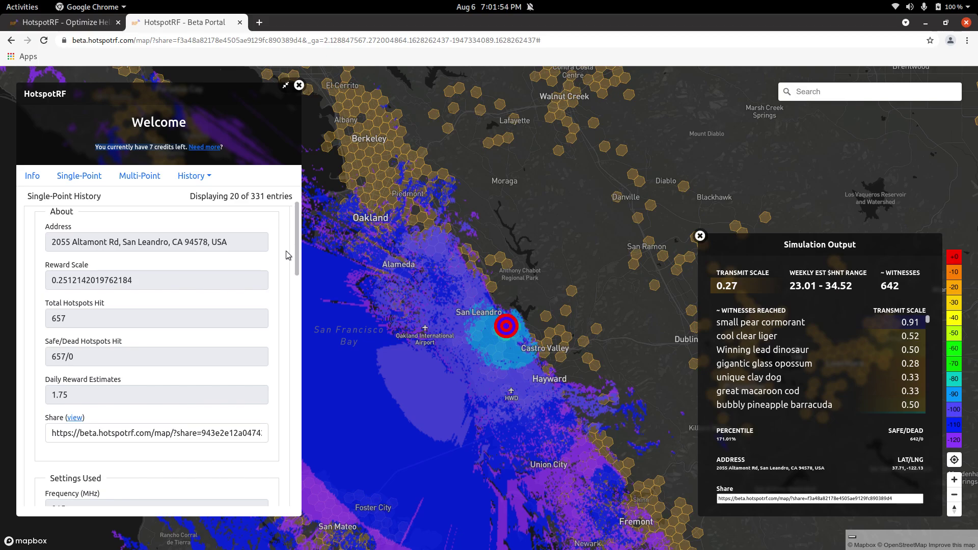
{"action": "scroll", "coordinate": [191, 284], "scroll_direction": "down", "scroll_amount": 4}
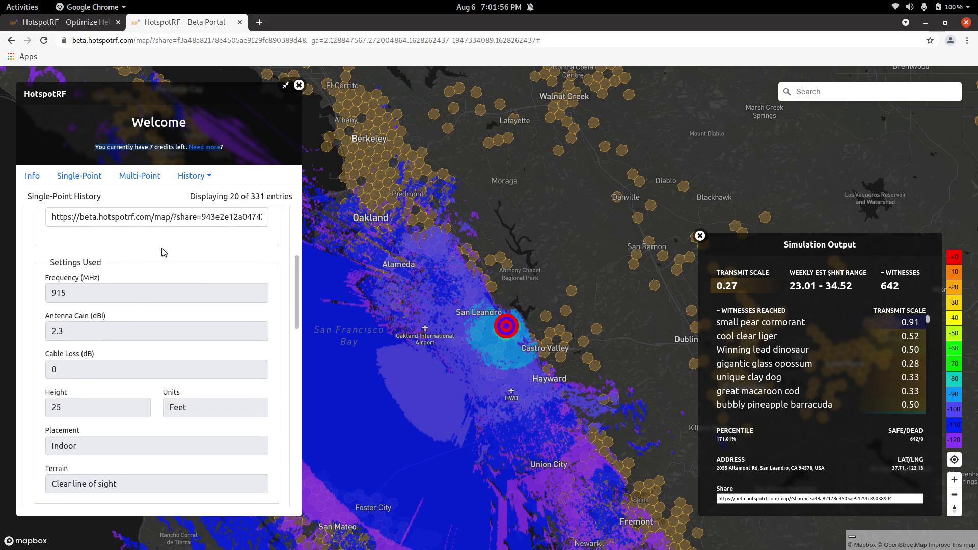
{"action": "scroll", "coordinate": [234, 354], "scroll_direction": "up", "scroll_amount": 4}
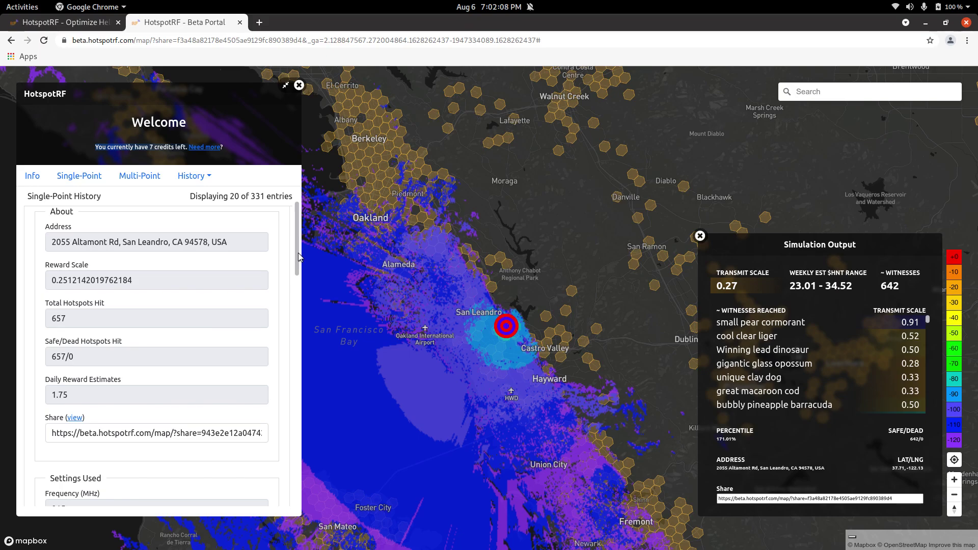
{"action": "left_click_drag", "start_coordinate": [298, 252], "coordinate": [302, 319]}
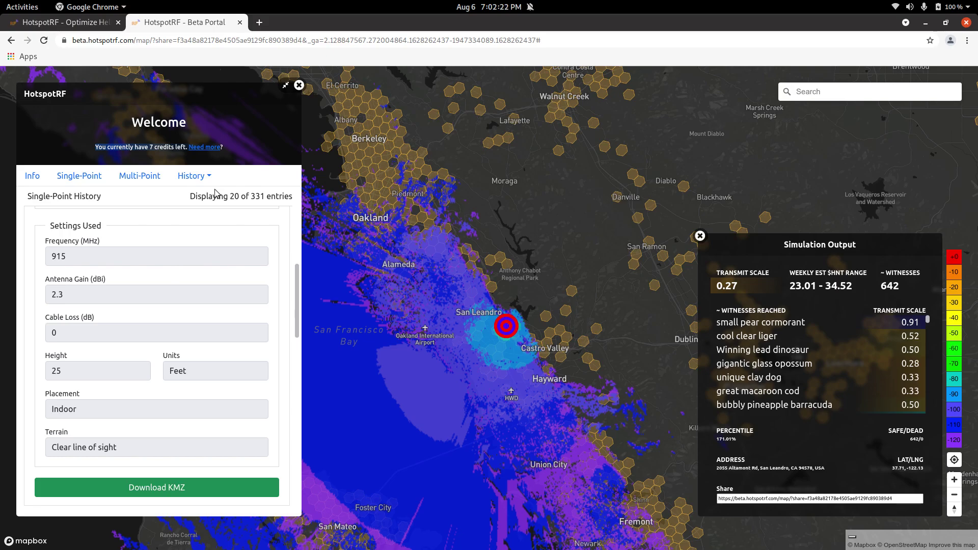
{"action": "left_click", "coordinate": [286, 87]}
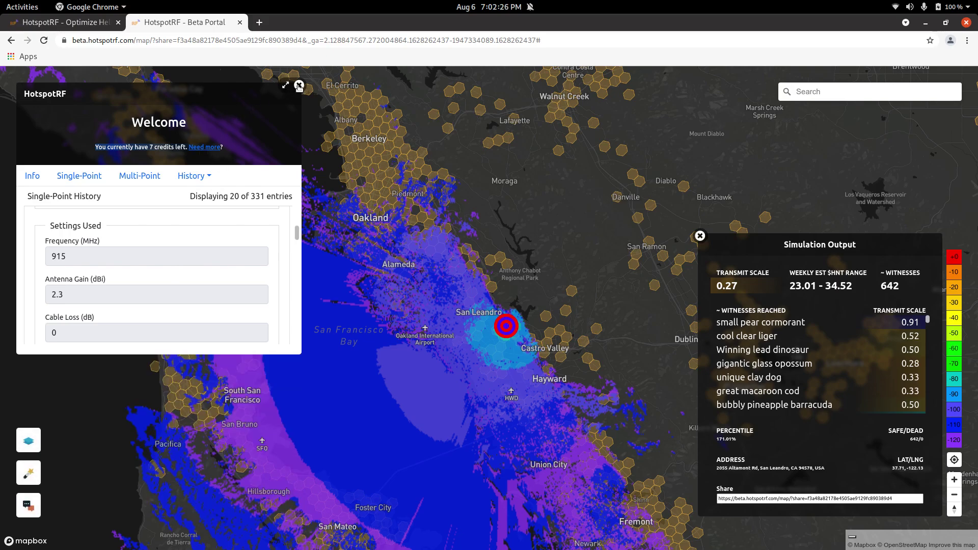
Close the info panel, search the map for "ed" and go to the hotspot keen-red-huskie
{"action": "left_click", "coordinate": [299, 86]}
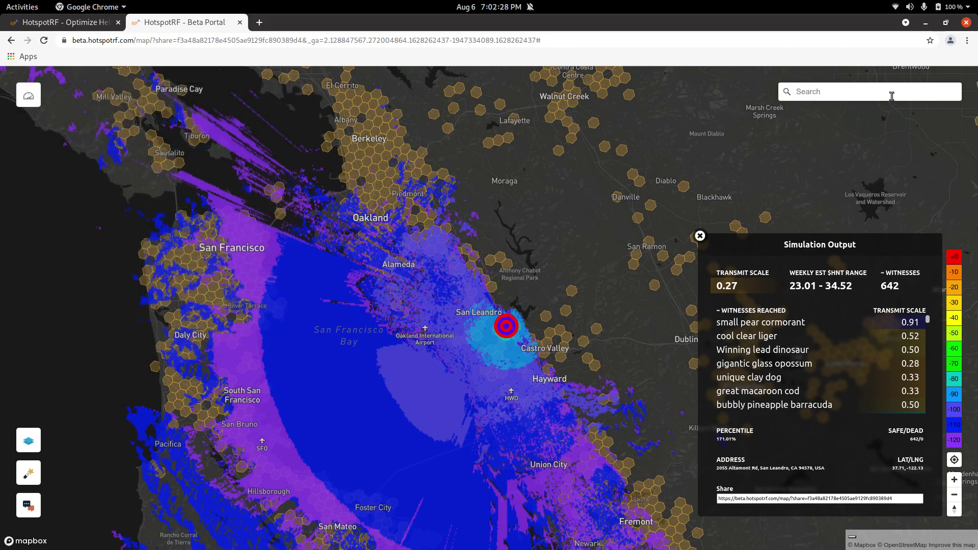
{"action": "left_click", "coordinate": [885, 93]}
{"action": "type", "text": "ads"}
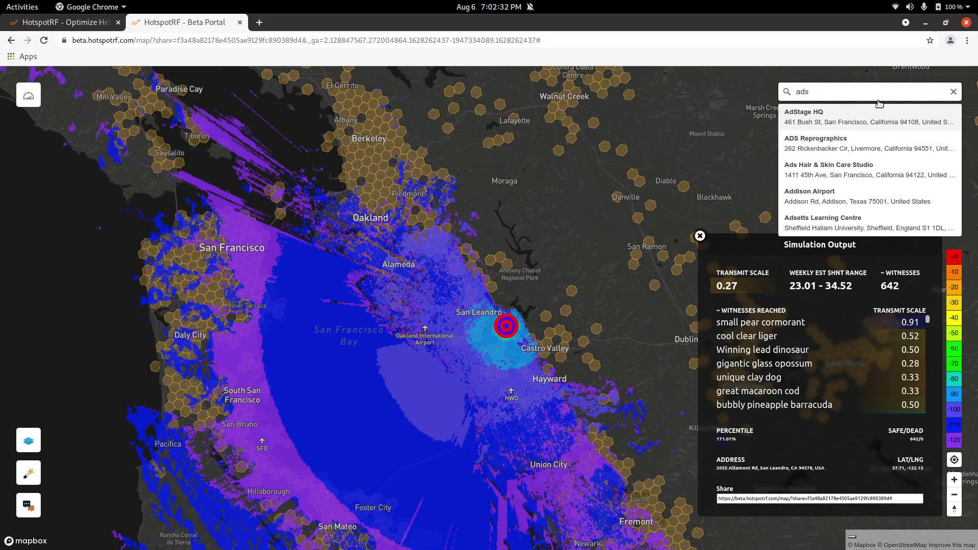
{"action": "key", "text": "ctrl+a"}
{"action": "type", "text": "gd"}
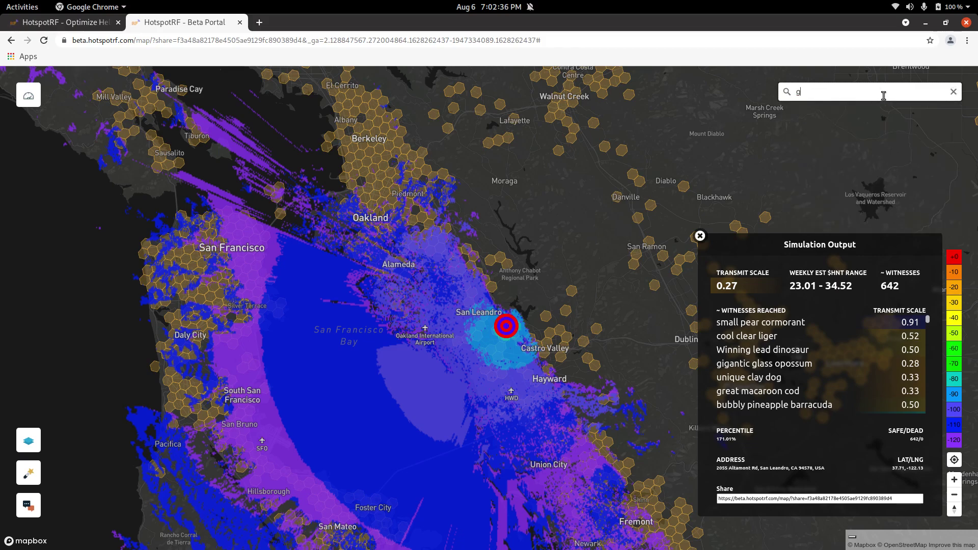
{"action": "key", "text": "BackSpace"}
{"action": "type", "text": "ed"}
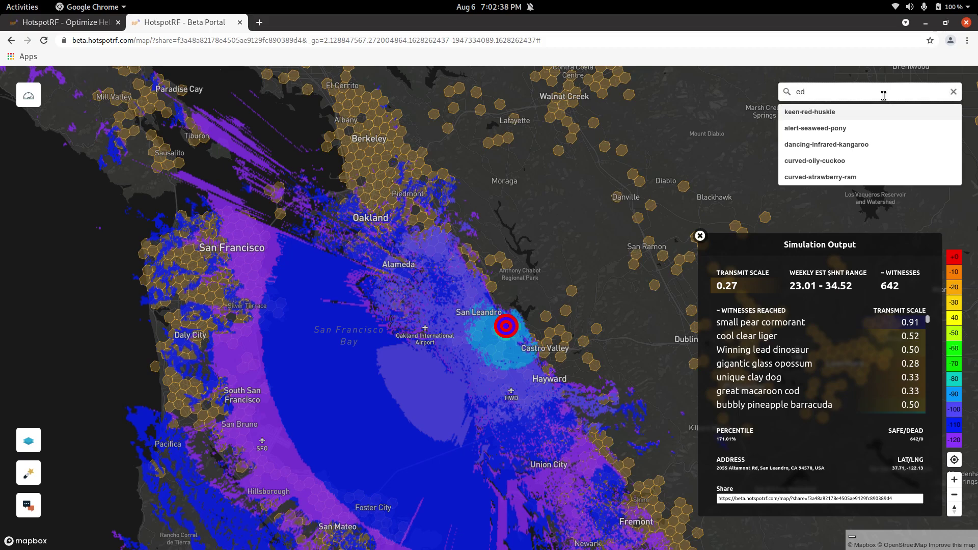
{"action": "left_click", "coordinate": [851, 115]}
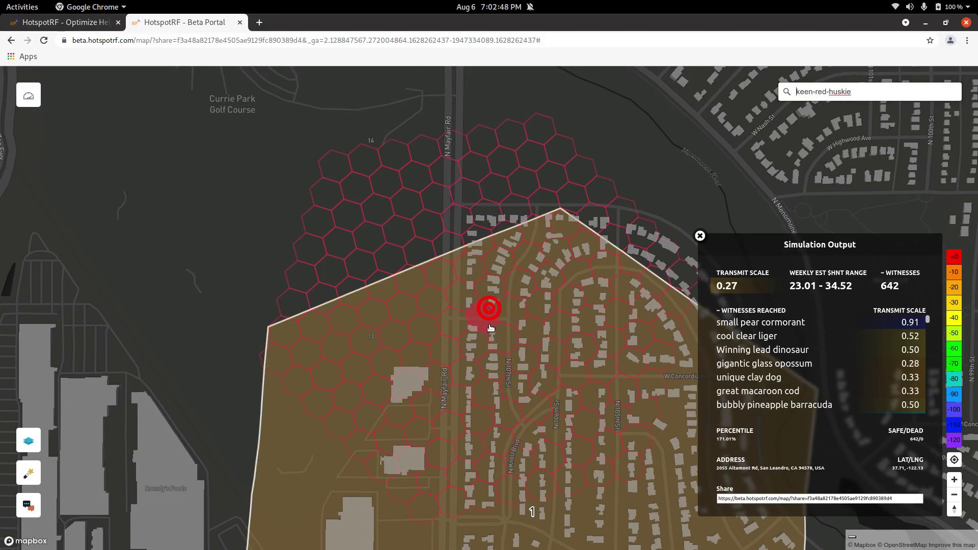
Reopen the info panel, expand keen red huskie's earnings, view its Helium Explorer page and return to the portal map
{"action": "scroll", "coordinate": [499, 313], "scroll_direction": "down", "scroll_amount": 5}
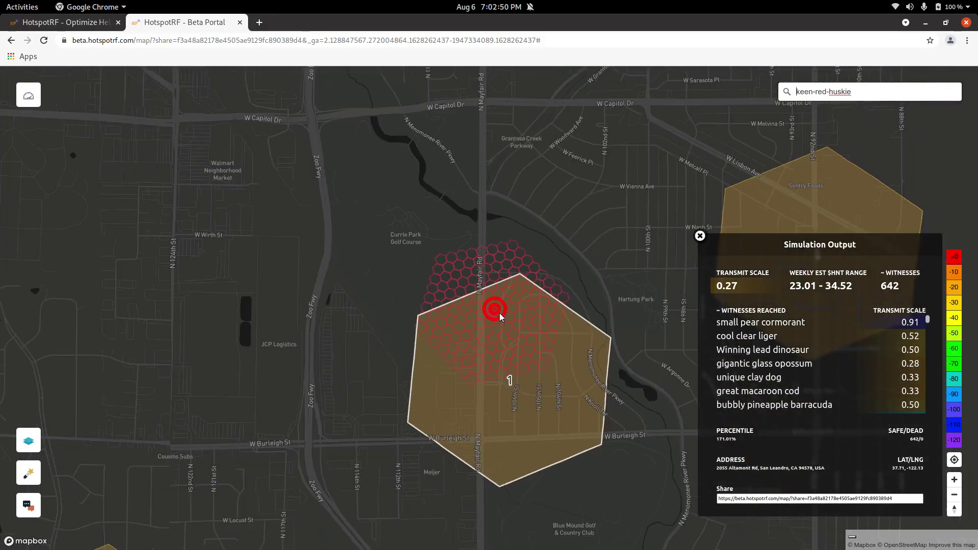
{"action": "left_click", "coordinate": [30, 101]}
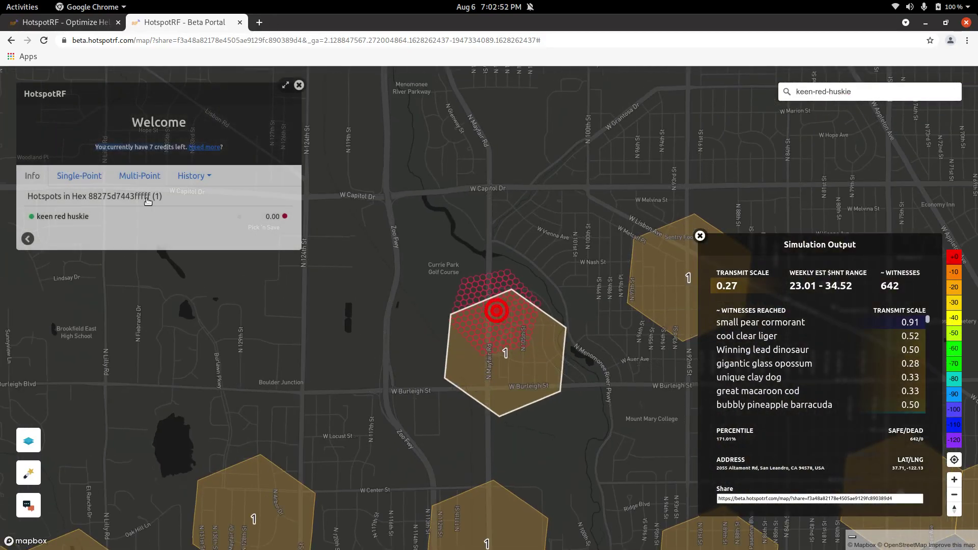
{"action": "left_click", "coordinate": [205, 217]}
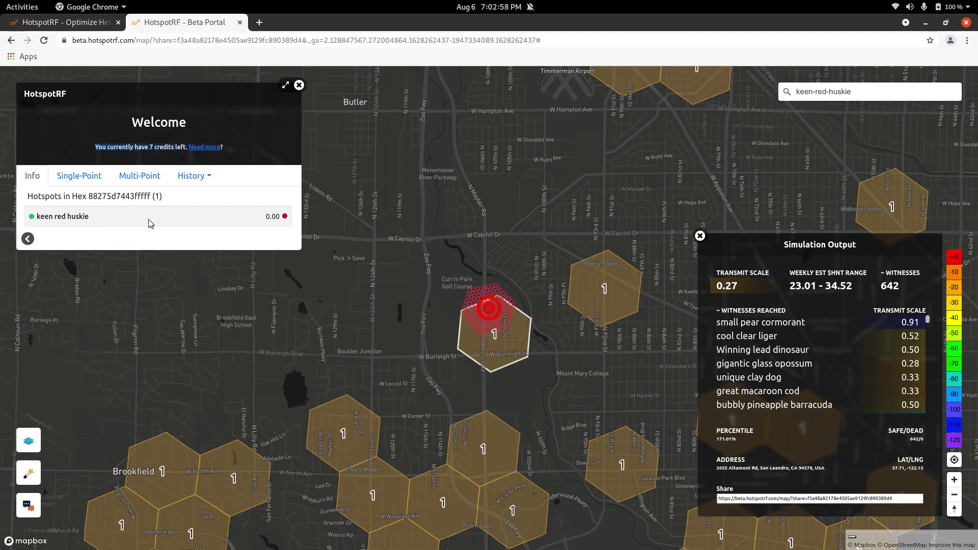
{"action": "left_click", "coordinate": [87, 223]}
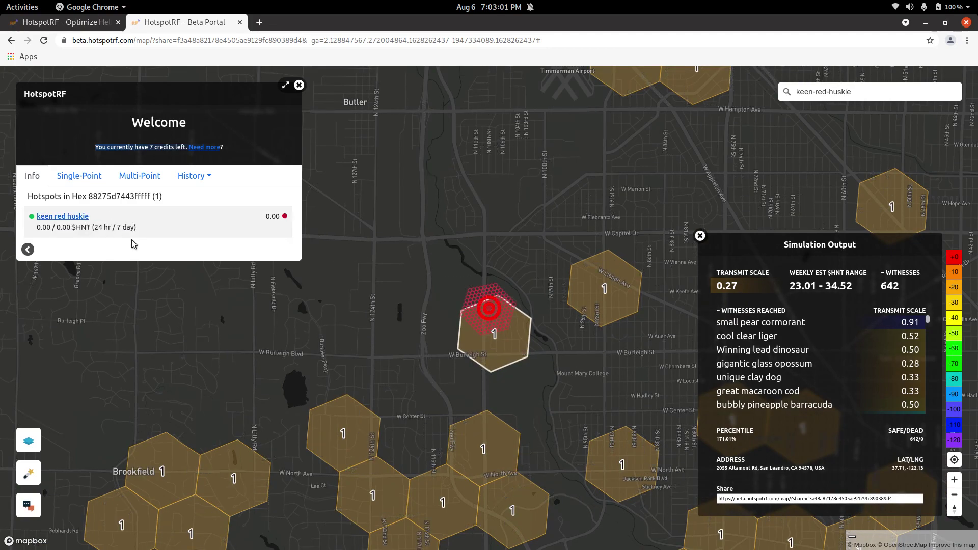
{"action": "left_click", "coordinate": [63, 219]}
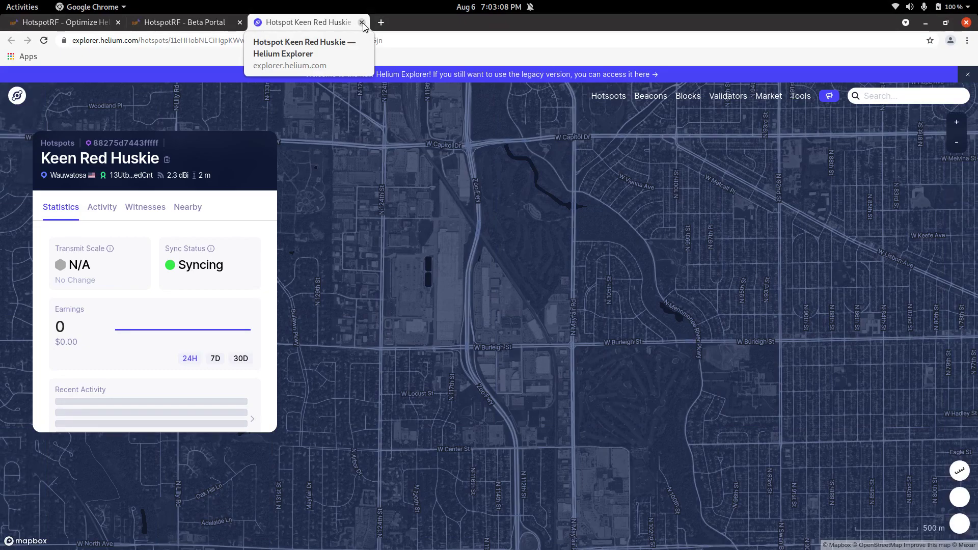
{"action": "left_click", "coordinate": [362, 22]}
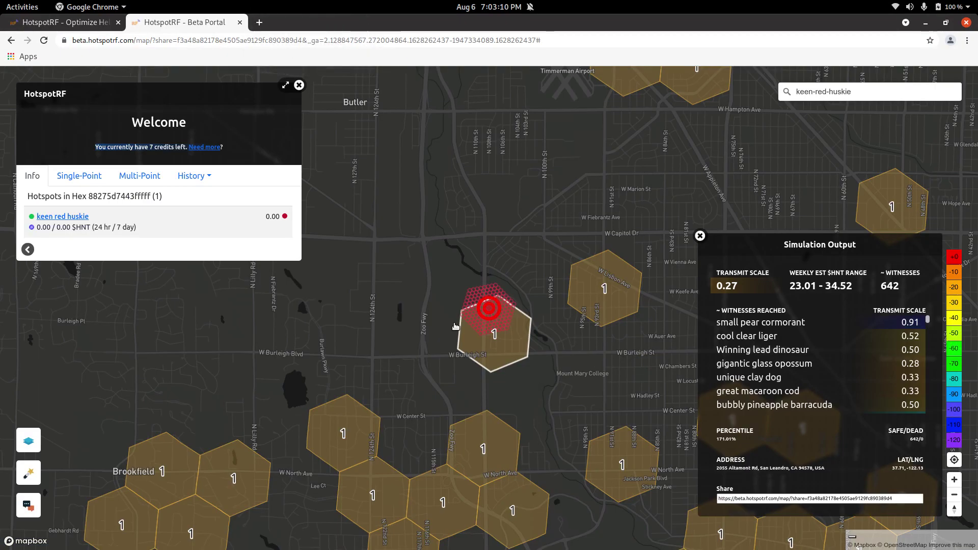
Return to the simulated site in San Leandro and list the hotspots in its hex
{"action": "scroll", "coordinate": [462, 321], "scroll_direction": "down", "scroll_amount": 5}
{"action": "scroll", "coordinate": [462, 321], "scroll_direction": "down", "scroll_amount": 5}
{"action": "mouse_move", "coordinate": [461, 321]}
{"action": "left_mouse_down"}
{"action": "mouse_move", "coordinate": [507, 306]}
{"action": "mouse_move", "coordinate": [540, 312]}
{"action": "mouse_move", "coordinate": [356, 345]}
{"action": "mouse_move", "coordinate": [505, 321]}
{"action": "left_mouse_up"}
{"action": "scroll", "coordinate": [540, 312], "scroll_direction": "down", "scroll_amount": 8}
{"action": "scroll", "coordinate": [506, 323], "scroll_direction": "up", "scroll_amount": 10}
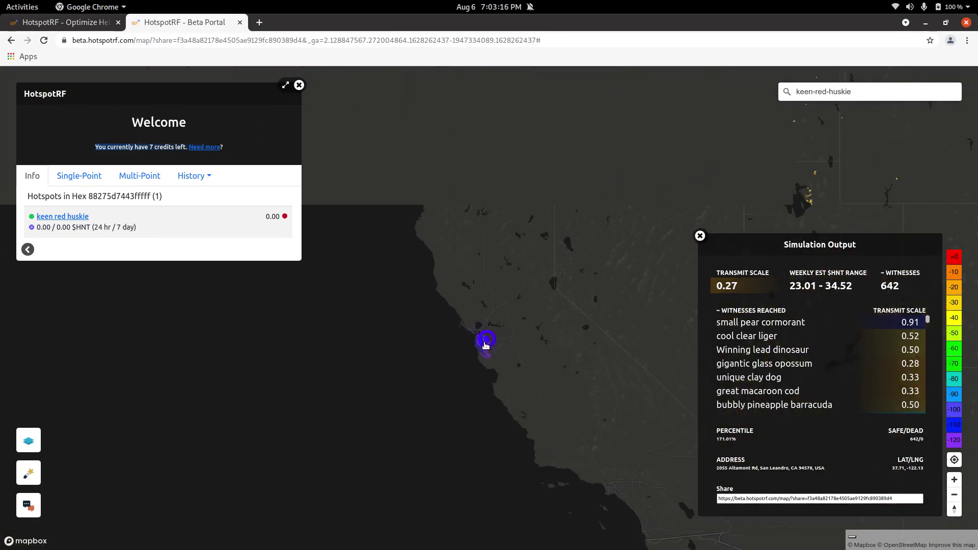
{"action": "left_click_drag", "start_coordinate": [482, 277], "coordinate": [484, 171]}
{"action": "scroll", "coordinate": [394, 305], "scroll_direction": "up", "scroll_amount": 4}
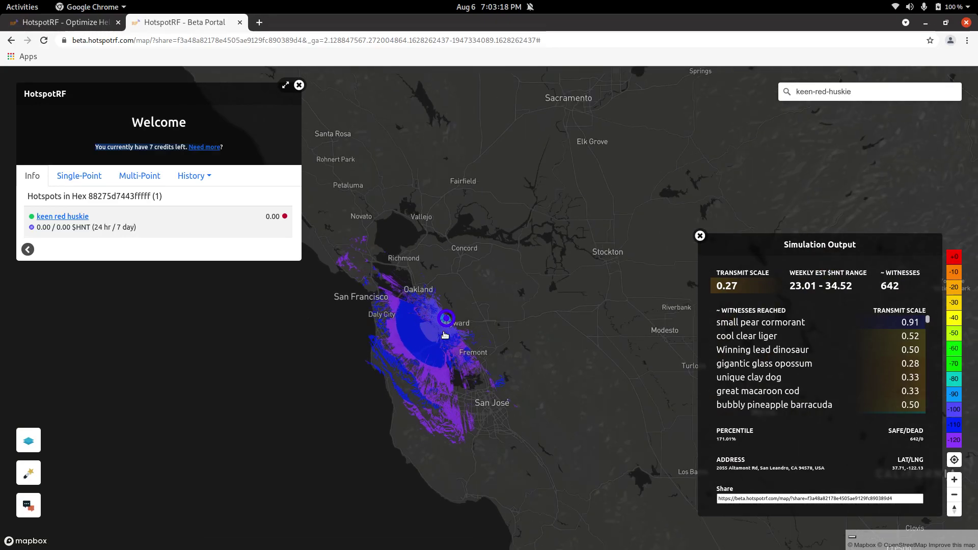
{"action": "left_click_drag", "start_coordinate": [393, 304], "coordinate": [445, 171]}
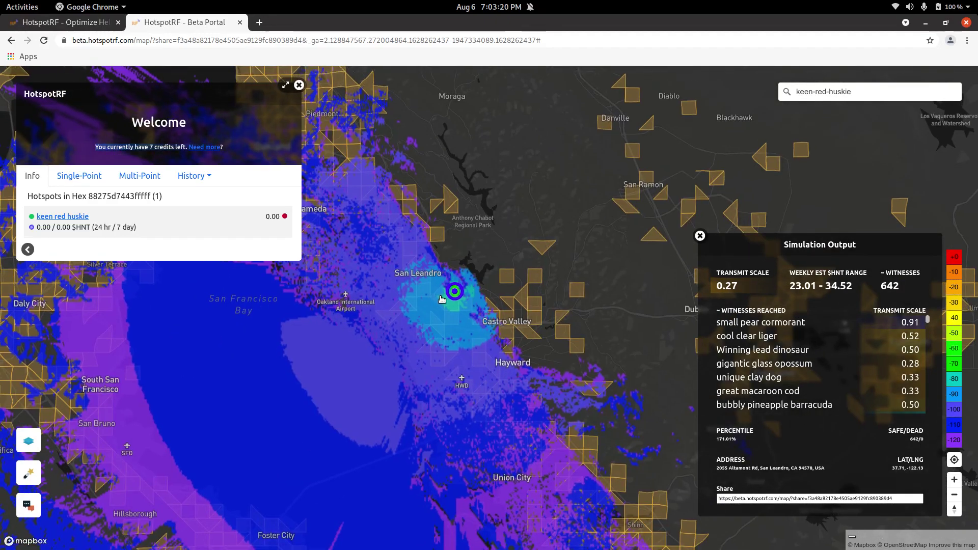
{"action": "scroll", "coordinate": [471, 294], "scroll_direction": "up", "scroll_amount": 4}
{"action": "left_click_drag", "start_coordinate": [522, 295], "coordinate": [466, 300]}
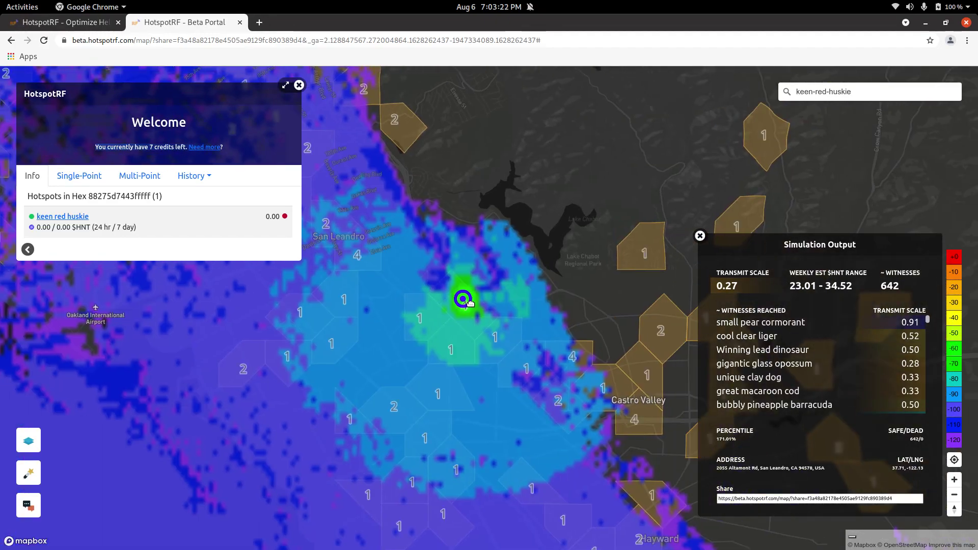
{"action": "left_click", "coordinate": [465, 304]}
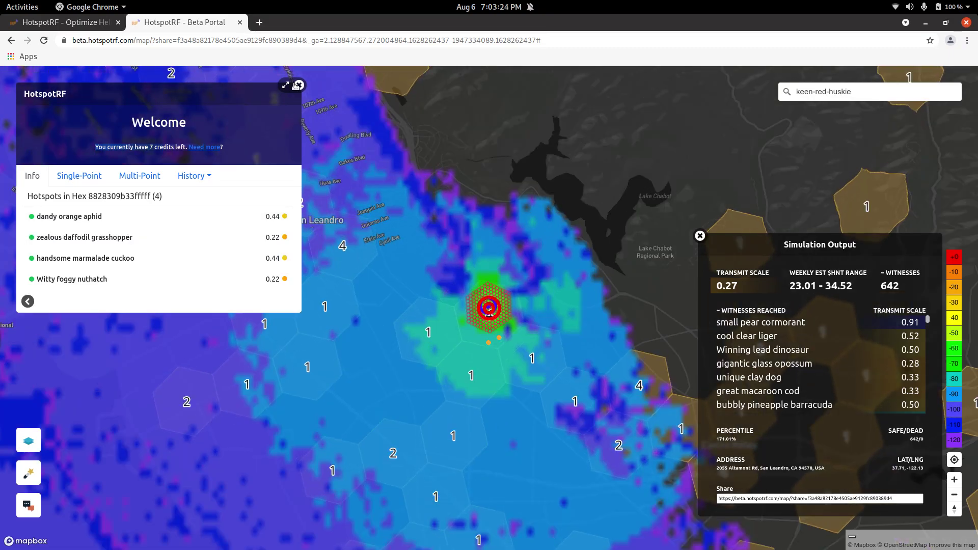
{"action": "scroll", "coordinate": [485, 330], "scroll_direction": "up", "scroll_amount": 3}
{"action": "left_click_drag", "start_coordinate": [602, 302], "coordinate": [554, 308]}
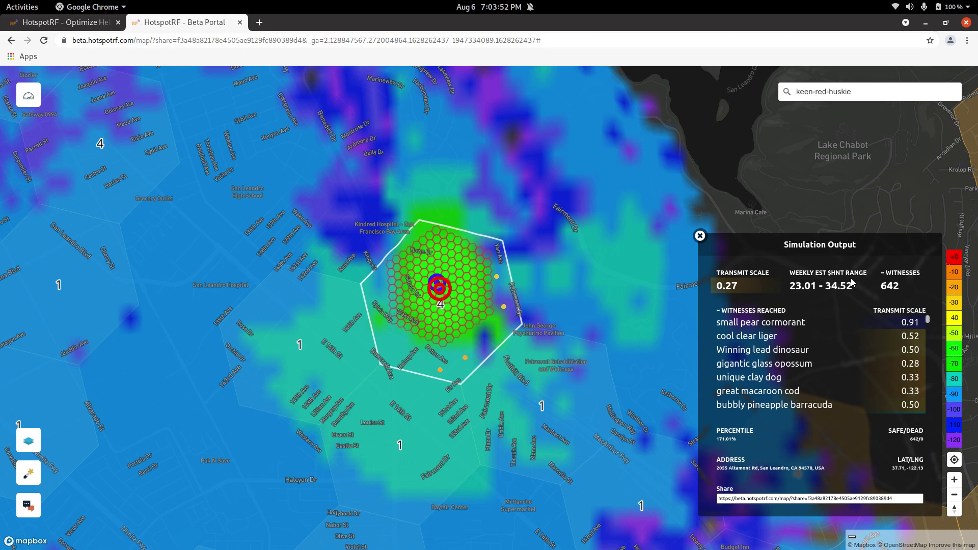
Browse the witnesses reached in the simulation output and locate Witty cedar walrus on the map with its earnings
{"action": "scroll", "coordinate": [831, 356], "scroll_direction": "down", "scroll_amount": 10}
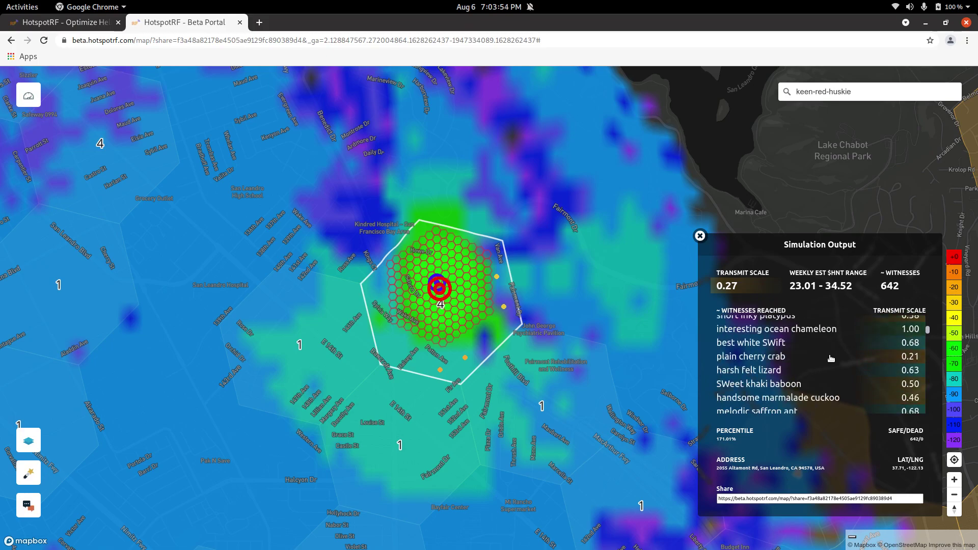
{"action": "scroll", "coordinate": [832, 358], "scroll_direction": "down", "scroll_amount": 10}
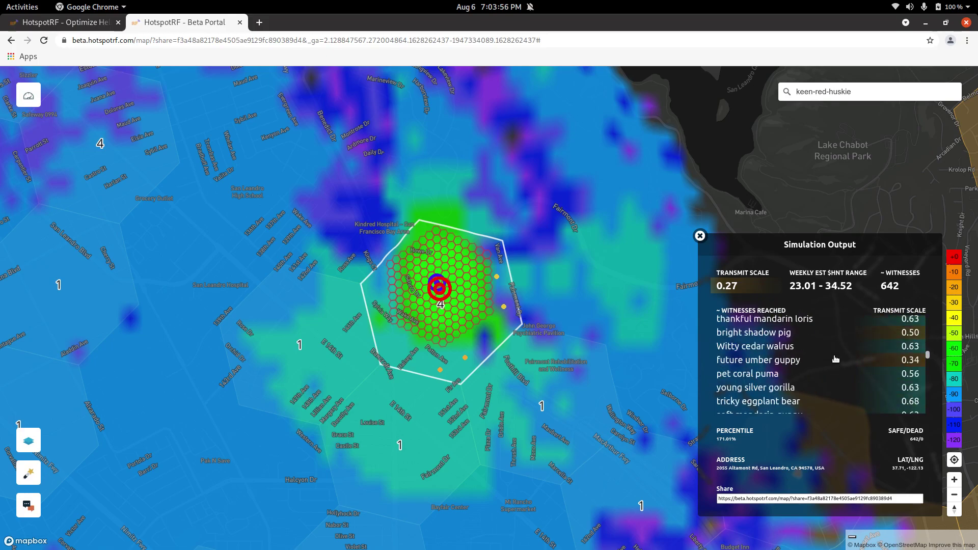
{"action": "left_click", "coordinate": [780, 348]}
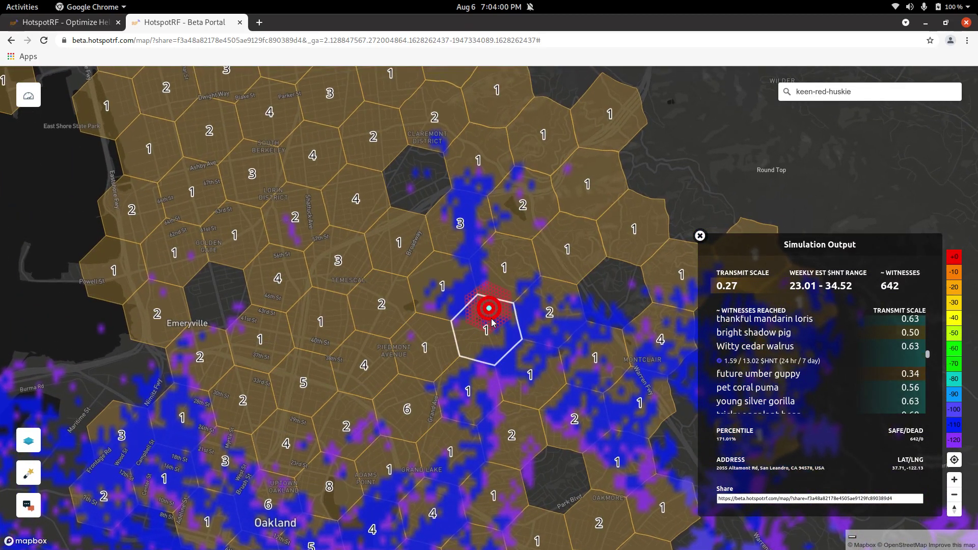
{"action": "scroll", "coordinate": [494, 321], "scroll_direction": "up", "scroll_amount": 3}
{"action": "scroll", "coordinate": [494, 321], "scroll_direction": "up", "scroll_amount": 1}
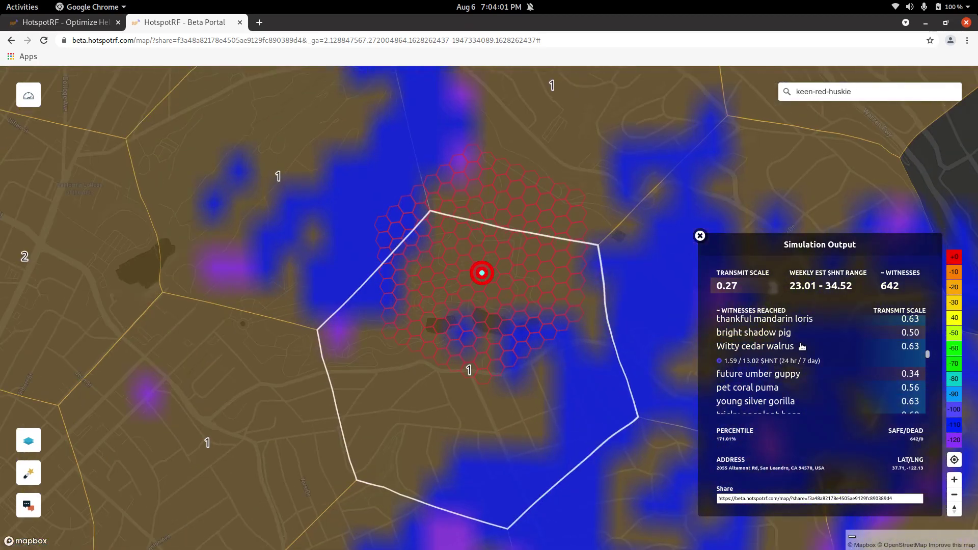
{"action": "left_click", "coordinate": [756, 362]}
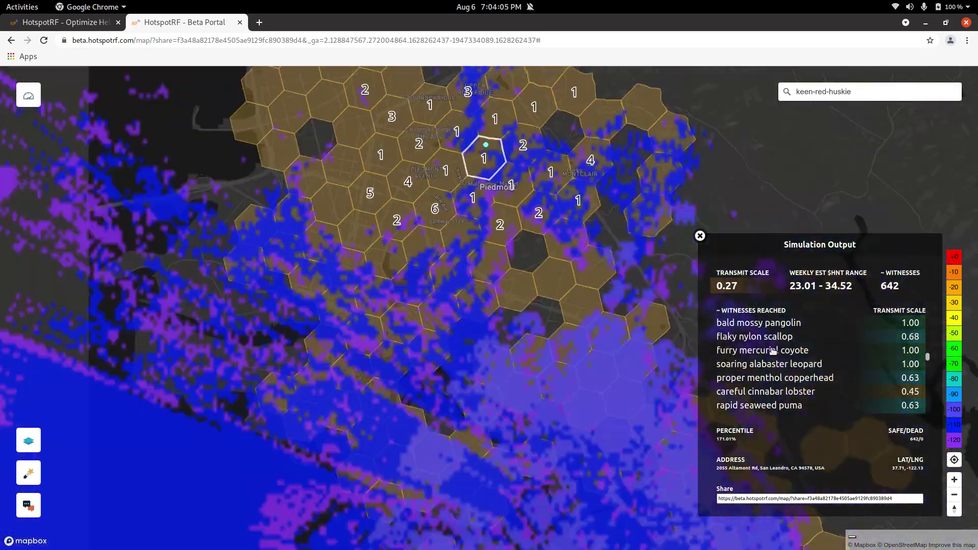
Locate the witnesses furry mercurial coyote and nice honeysuckle coyote on the map and view their earnings
{"action": "left_click", "coordinate": [773, 352]}
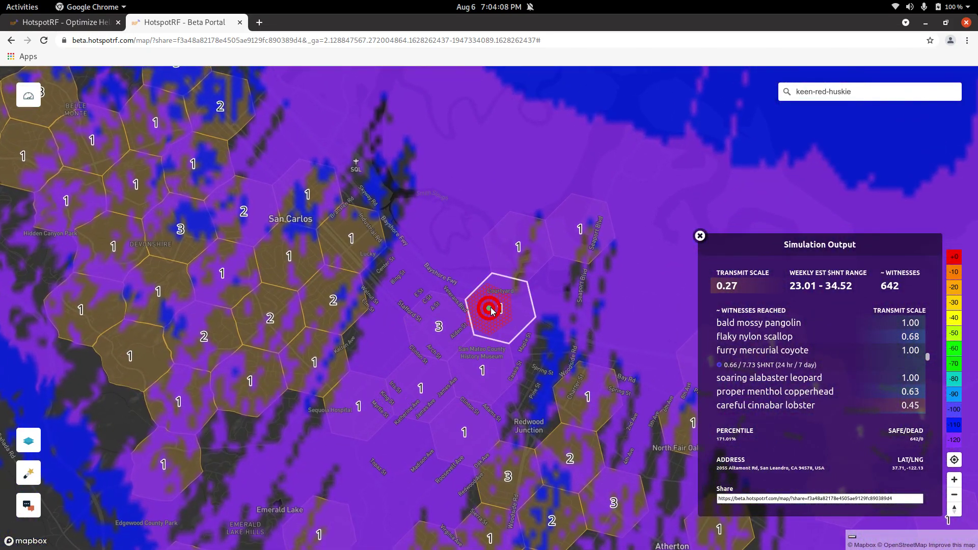
{"action": "scroll", "coordinate": [492, 311], "scroll_direction": "up", "scroll_amount": 2}
{"action": "scroll", "coordinate": [769, 397], "scroll_direction": "down", "scroll_amount": 2}
{"action": "left_click", "coordinate": [804, 367]}
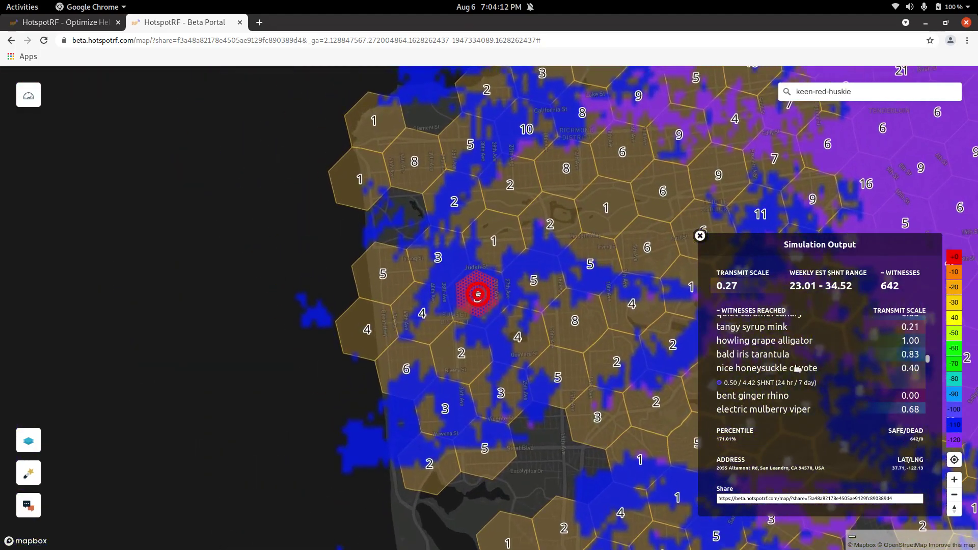
{"action": "scroll", "coordinate": [508, 326], "scroll_direction": "up", "scroll_amount": 3}
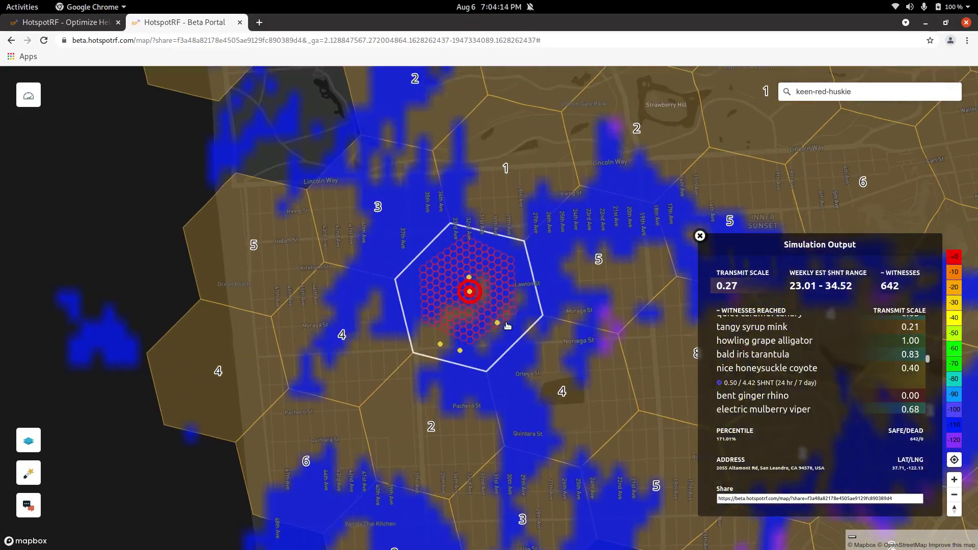
Reopen the info panel and inspect the earnings of fierce snowy bat and tame wintergreen mantis in the selected hex
{"action": "left_click", "coordinate": [36, 100]}
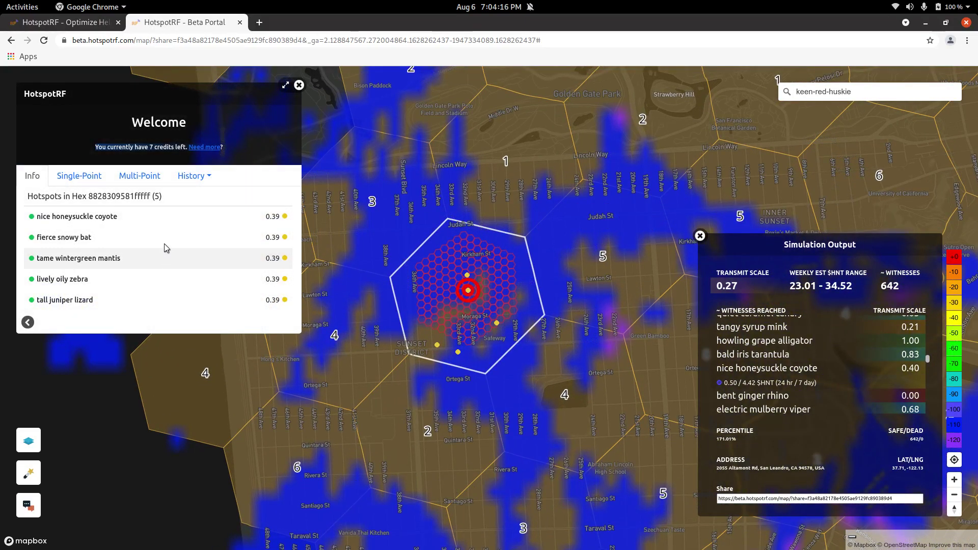
{"action": "left_click", "coordinate": [497, 327]}
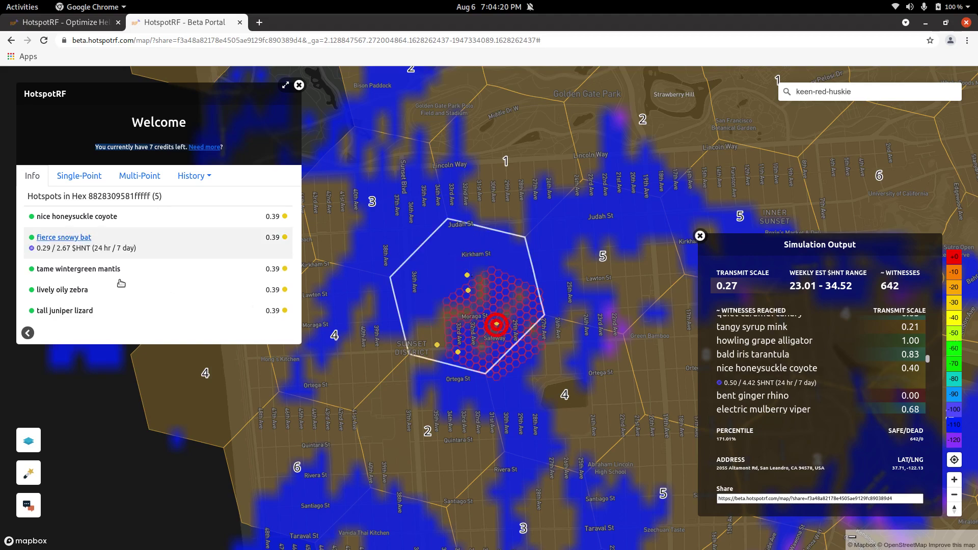
{"action": "left_click", "coordinate": [469, 275]}
{"action": "mouse_move", "coordinate": [104, 260]}
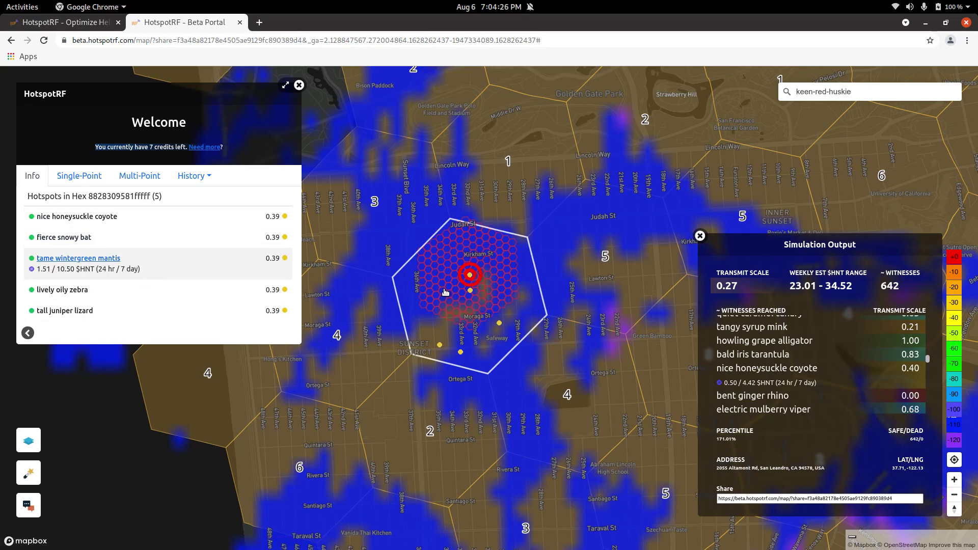
Move from San Francisco back to the simulated transmitter near Lake Chabot and select its hex
{"action": "scroll", "coordinate": [468, 311], "scroll_direction": "down", "scroll_amount": 3}
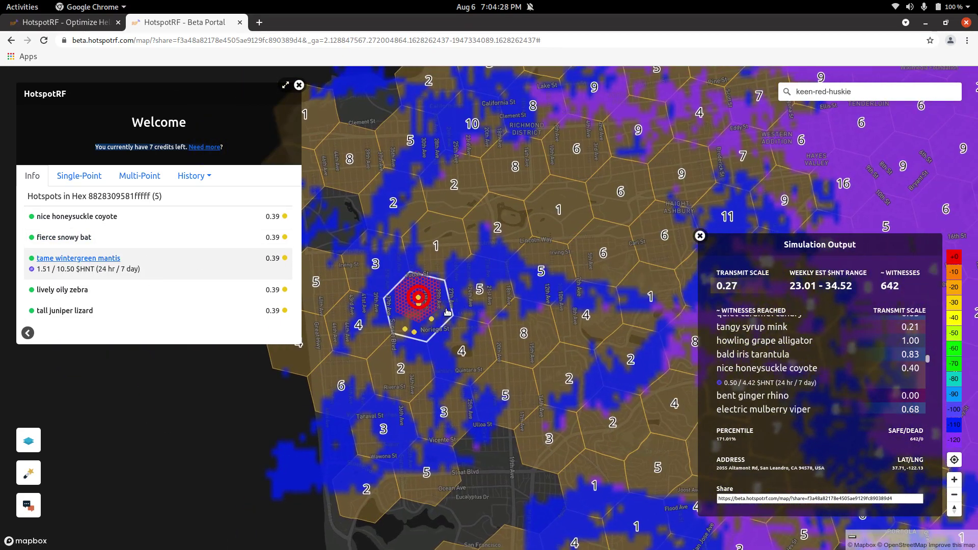
{"action": "scroll", "coordinate": [467, 311], "scroll_direction": "down", "scroll_amount": 2}
{"action": "scroll", "coordinate": [651, 340], "scroll_direction": "down", "scroll_amount": 2}
{"action": "left_click_drag", "start_coordinate": [650, 340], "coordinate": [463, 314]}
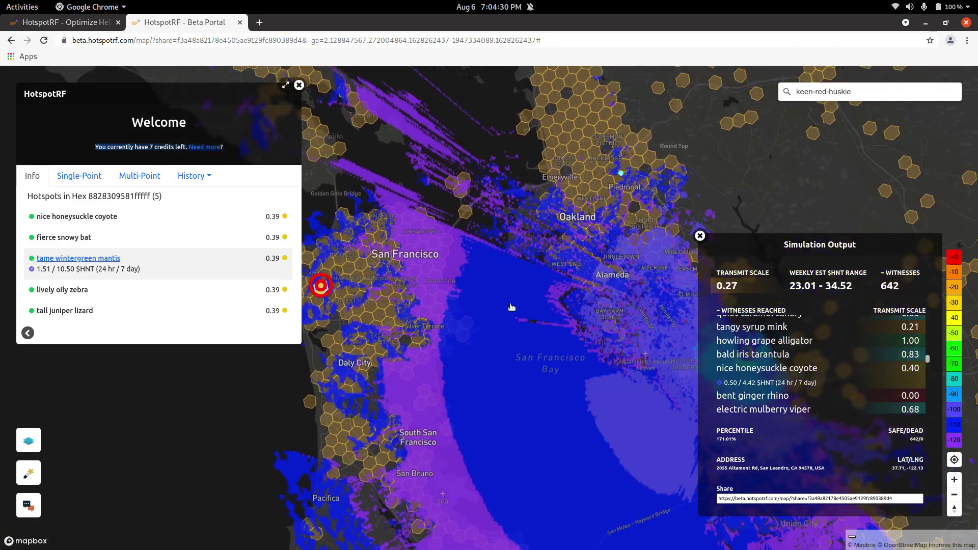
{"action": "left_click_drag", "start_coordinate": [627, 310], "coordinate": [406, 308]}
{"action": "scroll", "coordinate": [452, 371], "scroll_direction": "up", "scroll_amount": 4}
{"action": "left_click_drag", "start_coordinate": [617, 324], "coordinate": [453, 316]}
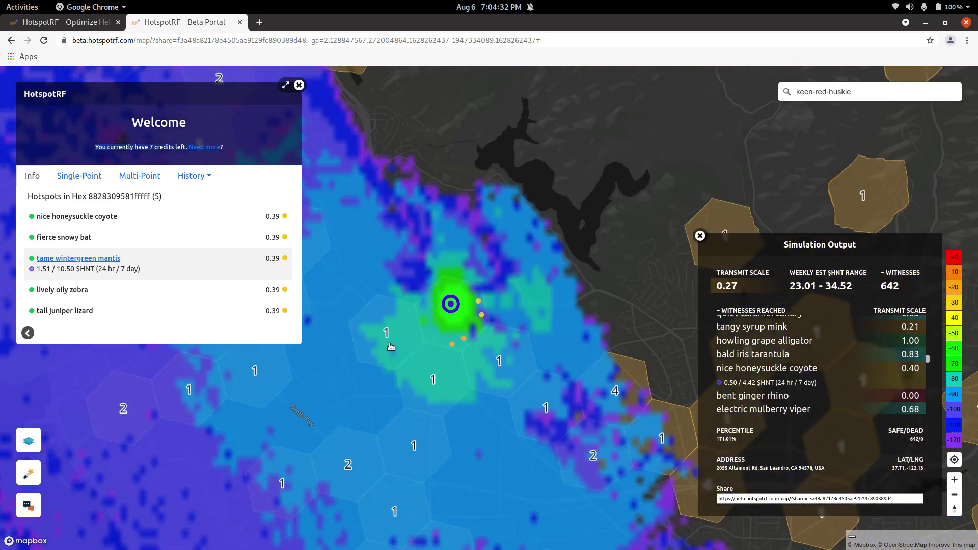
{"action": "scroll", "coordinate": [510, 316], "scroll_direction": "up", "scroll_amount": 3}
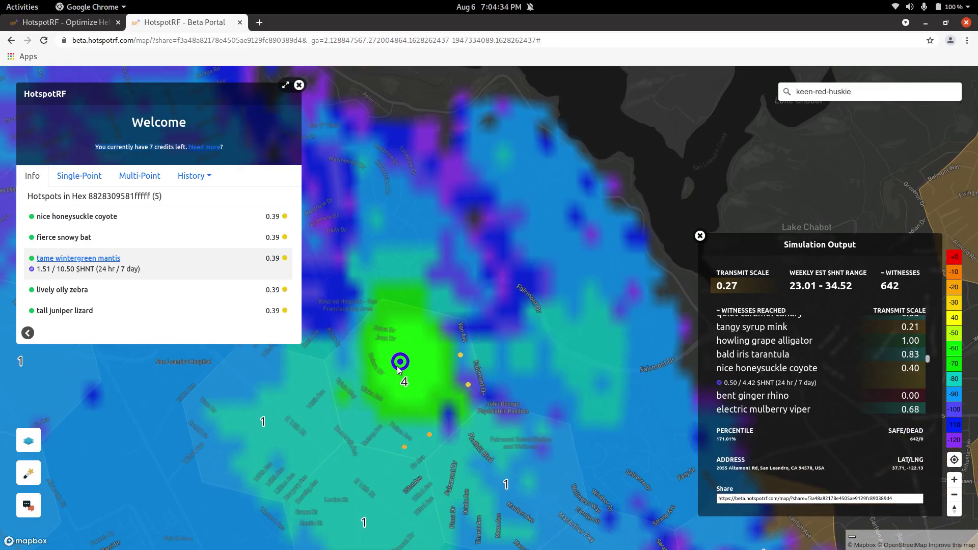
{"action": "left_click", "coordinate": [400, 366]}
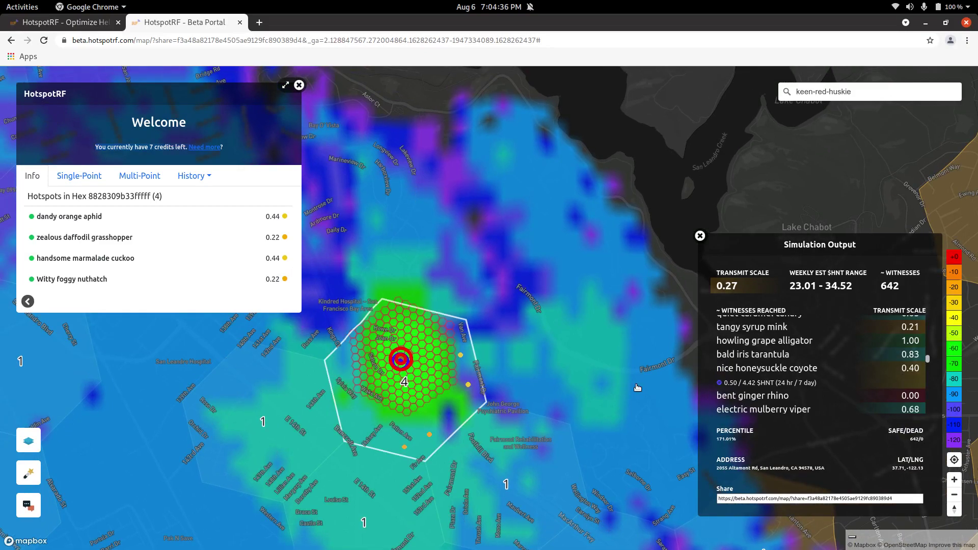
Highlight the Percentile label in the simulation output and select the hotspot location near the hex's eastern edge by Fairmont Dr
{"action": "left_click_drag", "start_coordinate": [716, 432], "coordinate": [749, 430]}
{"action": "scroll", "coordinate": [404, 329], "scroll_direction": "up", "scroll_amount": 3}
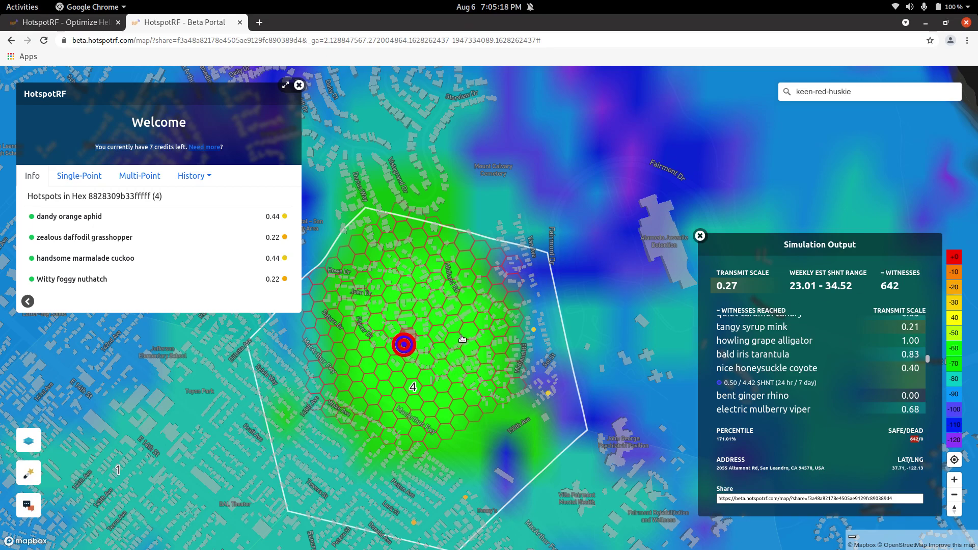
{"action": "left_click", "coordinate": [531, 338]}
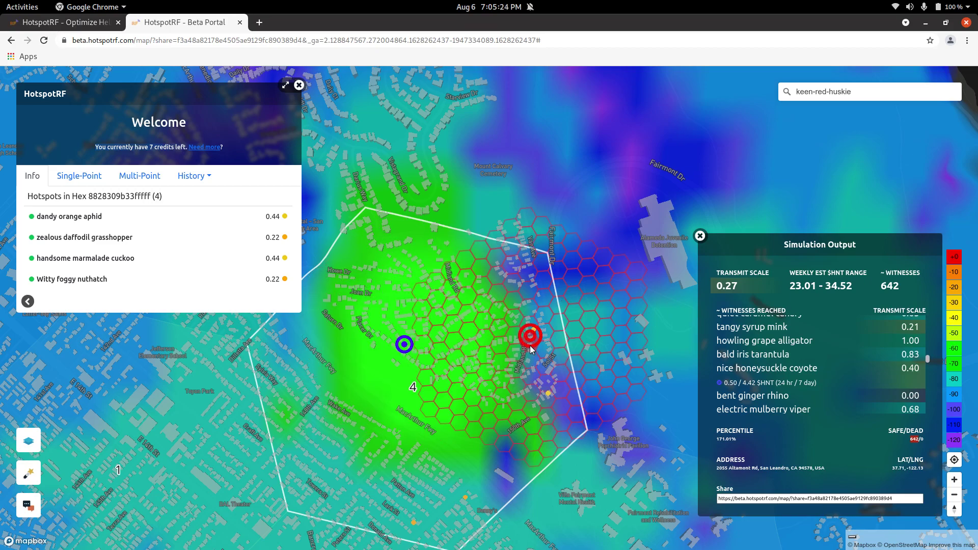
Select the point near the hex's eastern edge again, followed by the simulated transmitter's own location, to compare the two
{"action": "left_click", "coordinate": [530, 357]}
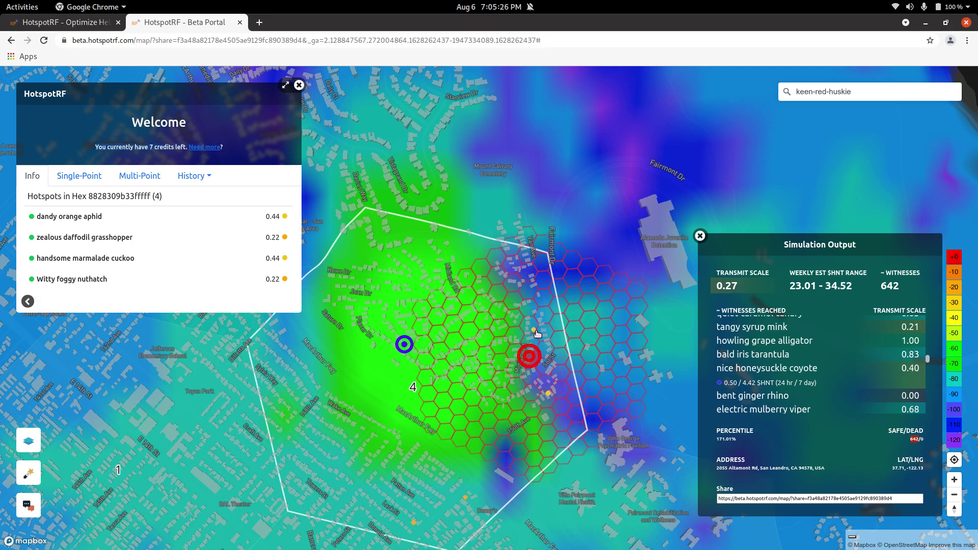
{"action": "left_click", "coordinate": [405, 346]}
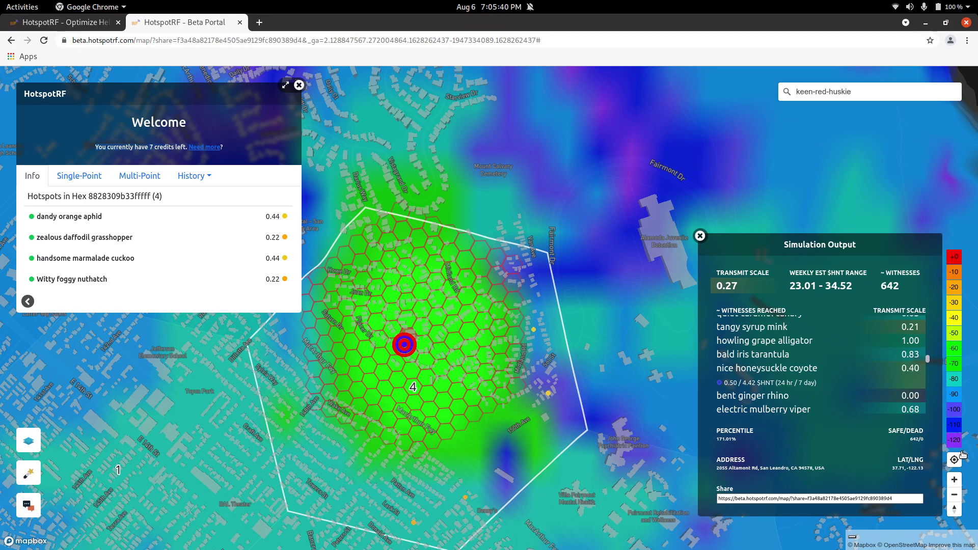
Try the map's zoom controls, rotate the map around the transmitter and reset its bearing to north
{"action": "left_click", "coordinate": [954, 481]}
{"action": "left_click", "coordinate": [954, 495]}
{"action": "left_click_drag", "start_coordinate": [513, 452], "coordinate": [573, 456]}
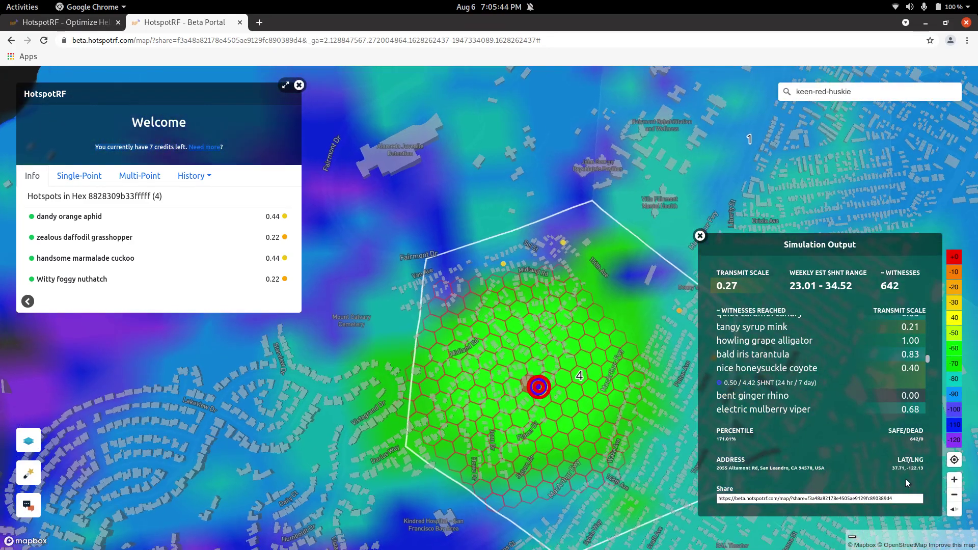
{"action": "left_click", "coordinate": [954, 510]}
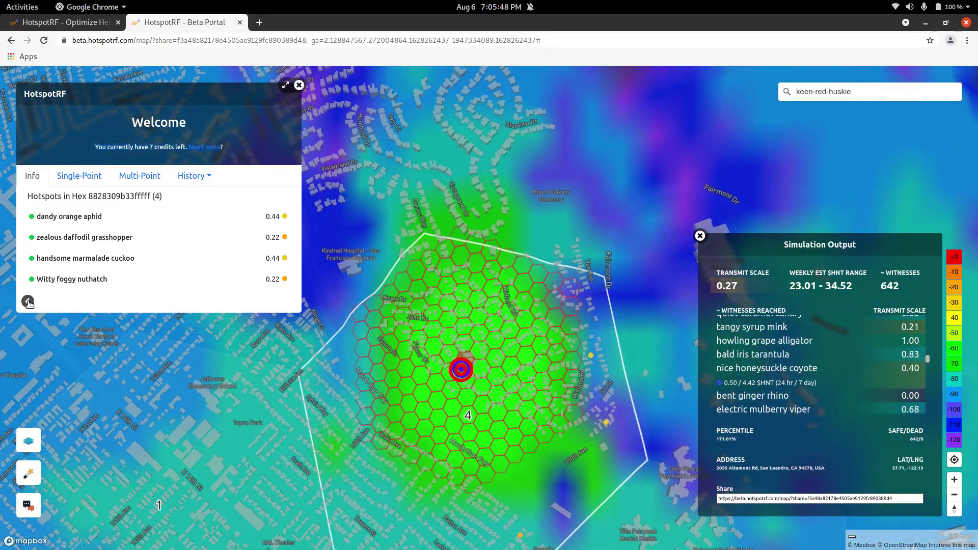
Return the info panel to the Helium Network Stats and close both it and the Simulation Output
{"action": "left_click", "coordinate": [28, 303]}
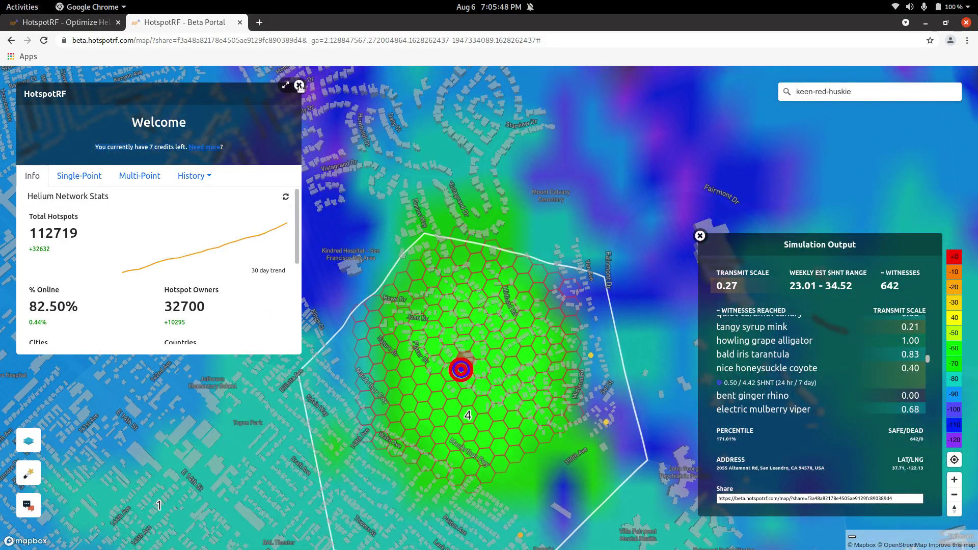
{"action": "left_click", "coordinate": [299, 85]}
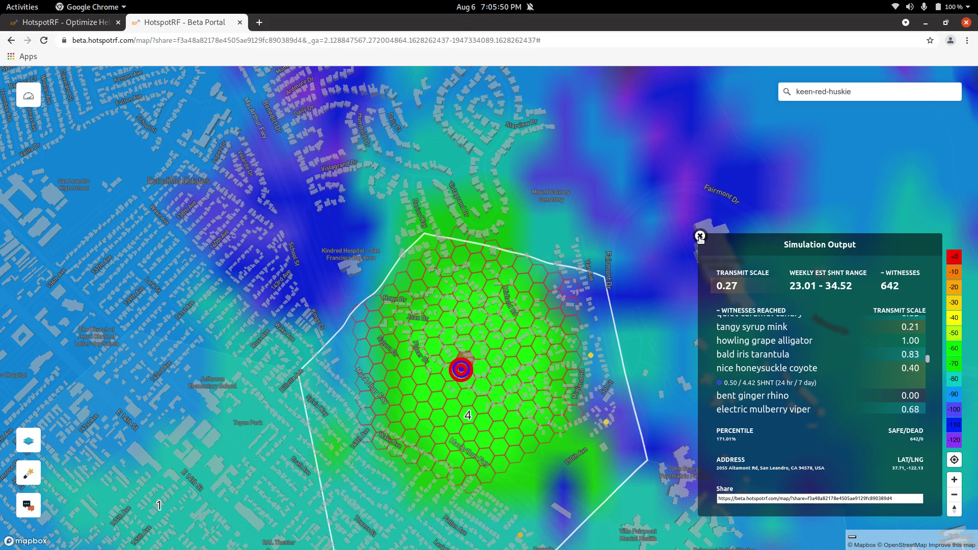
{"action": "left_click", "coordinate": [700, 237]}
Open the map layer options, turn on the Dots layer and view the individual hotspots around the Bay Area and the transmitter
{"action": "left_click", "coordinate": [28, 442]}
{"action": "scroll", "coordinate": [617, 329], "scroll_direction": "down", "scroll_amount": 5}
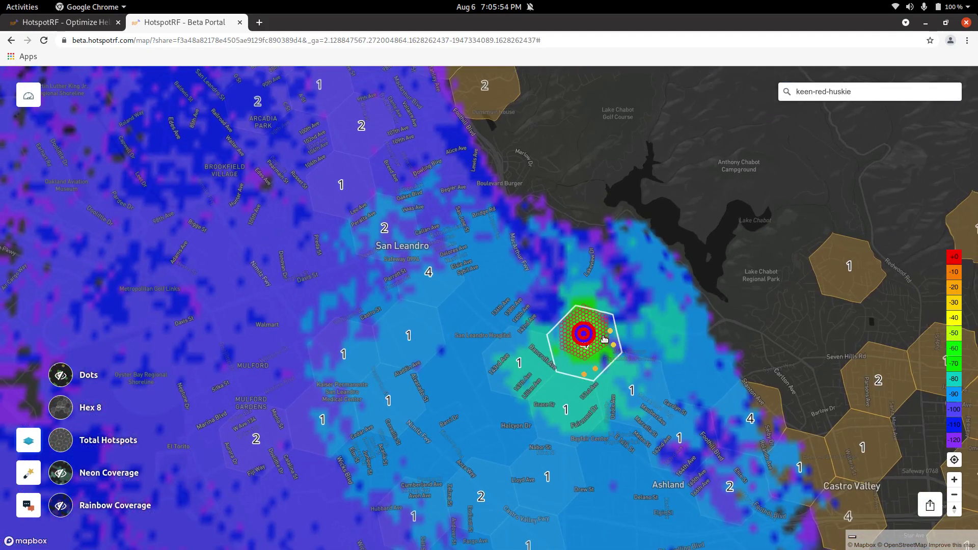
{"action": "scroll", "coordinate": [605, 339], "scroll_direction": "down", "scroll_amount": 5}
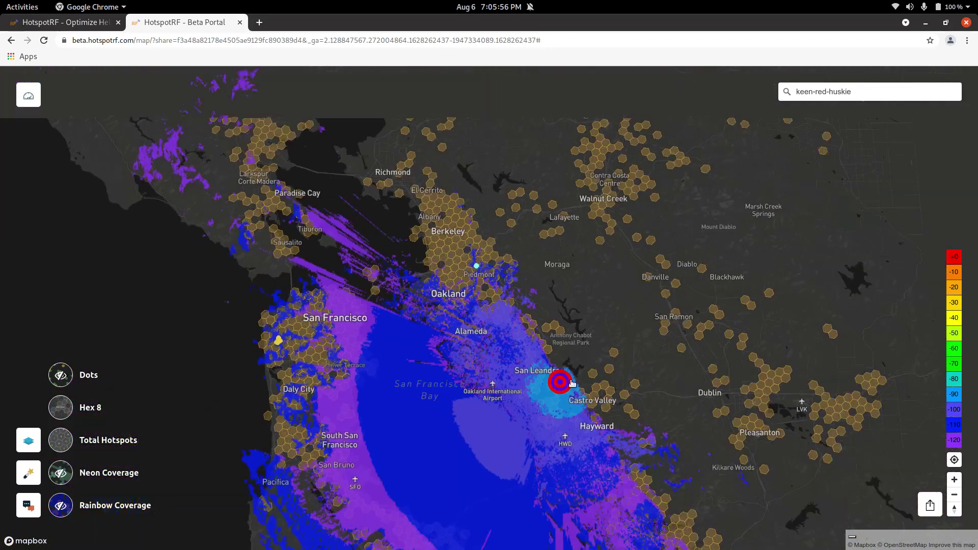
{"action": "scroll", "coordinate": [590, 375], "scroll_direction": "down", "scroll_amount": 1}
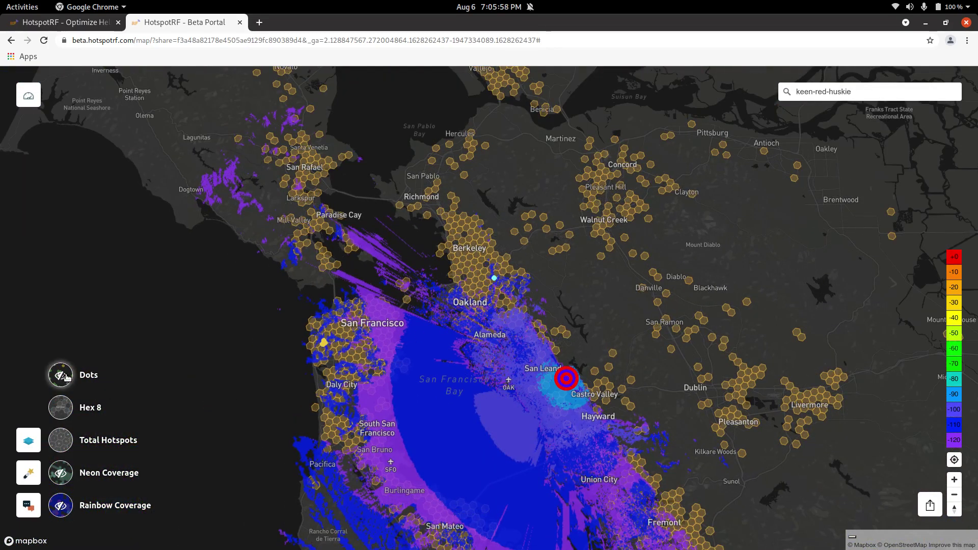
{"action": "scroll", "coordinate": [504, 332], "scroll_direction": "up", "scroll_amount": 5}
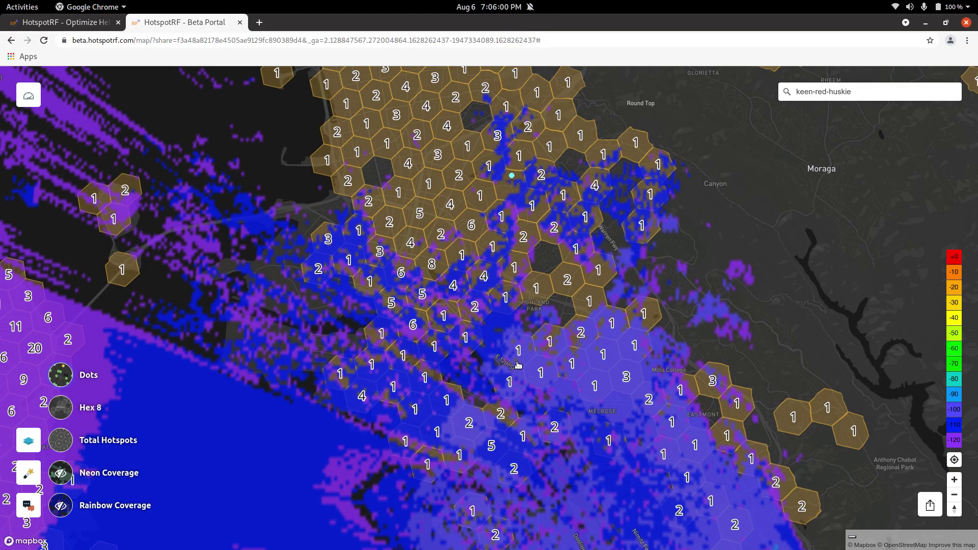
{"action": "scroll", "coordinate": [519, 365], "scroll_direction": "down", "scroll_amount": 5}
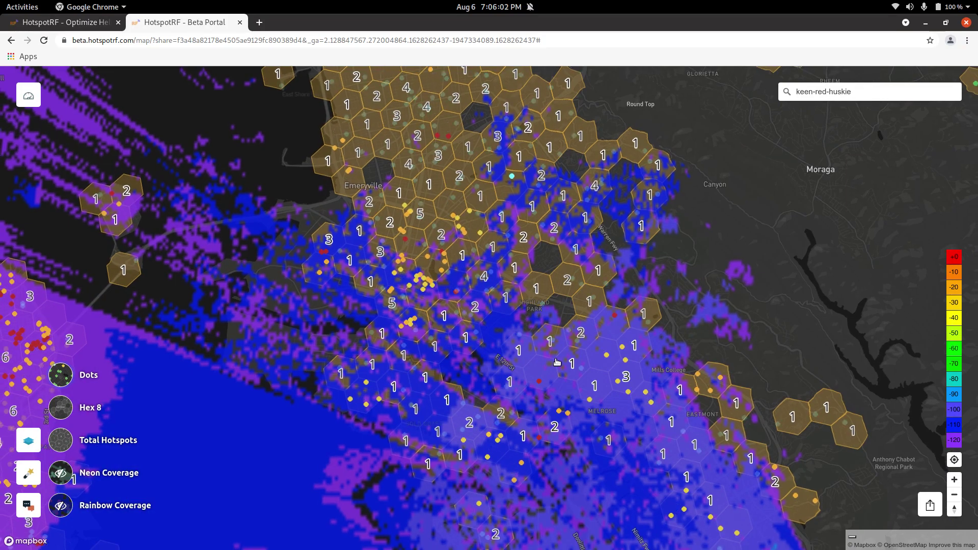
{"action": "scroll", "coordinate": [601, 350], "scroll_direction": "down", "scroll_amount": 3}
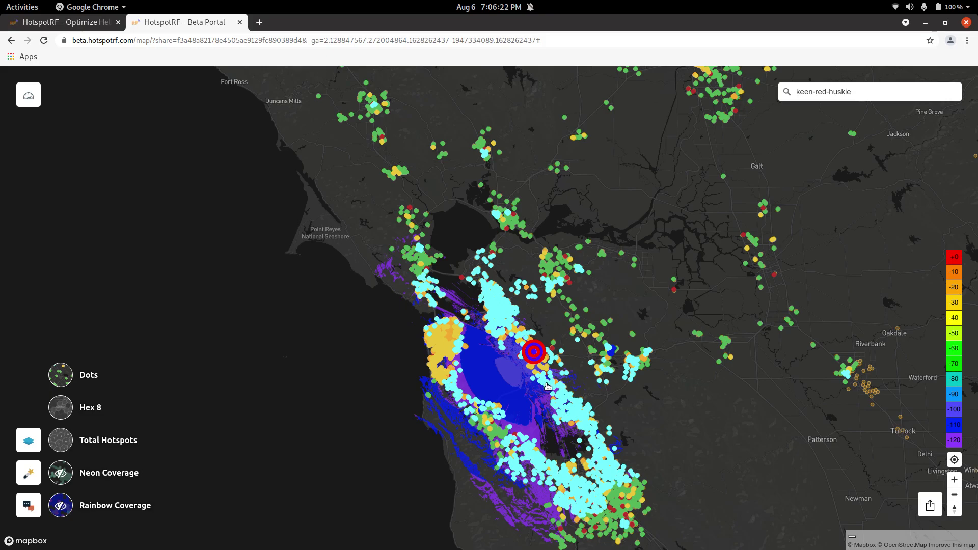
{"action": "scroll", "coordinate": [545, 328], "scroll_direction": "up", "scroll_amount": 5}
{"action": "left_click_drag", "start_coordinate": [505, 219], "coordinate": [557, 360]}
{"action": "scroll", "coordinate": [514, 321], "scroll_direction": "up", "scroll_amount": 2}
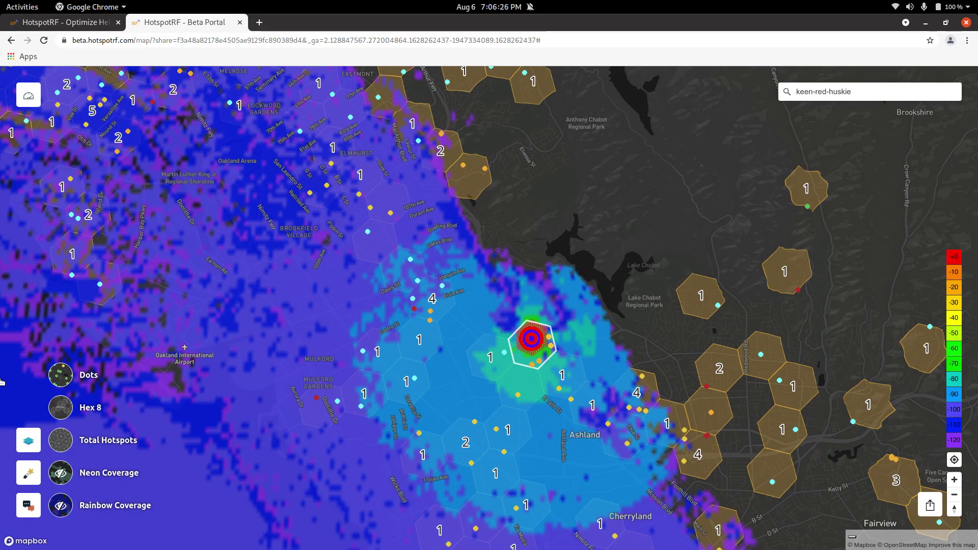
Hide the Dots layer and view the hexes around San Leandro and Lake Chabot without it
{"action": "left_click", "coordinate": [60, 375]}
{"action": "scroll", "coordinate": [487, 310], "scroll_direction": "down", "scroll_amount": 1}
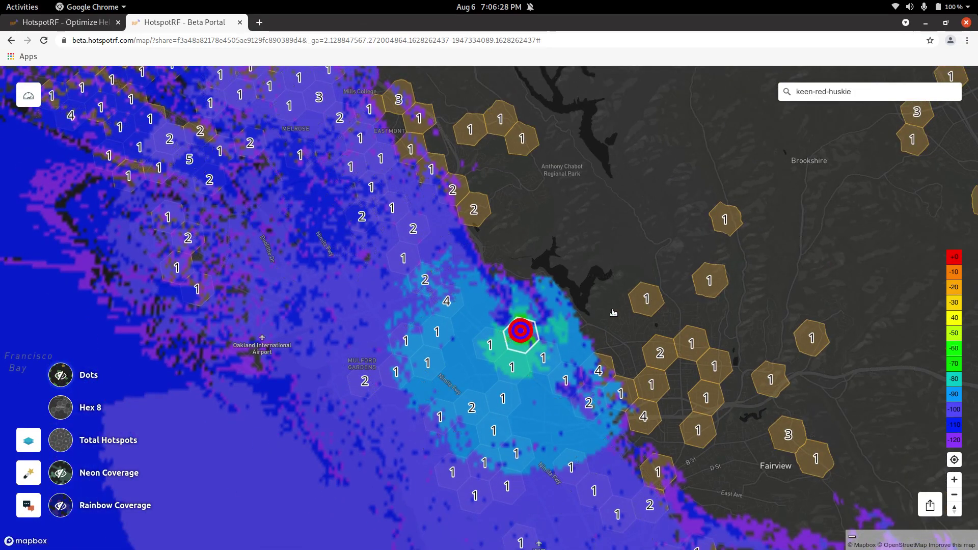
{"action": "left_click_drag", "start_coordinate": [645, 304], "coordinate": [565, 325]}
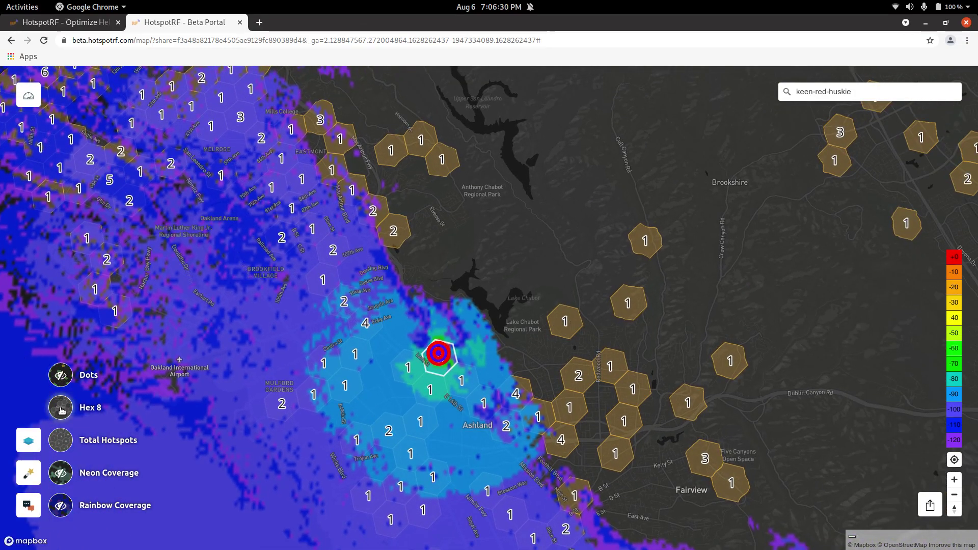
Turn the Hex 8 layer off and back on to compare the map with and without the hexes
{"action": "left_click", "coordinate": [60, 410]}
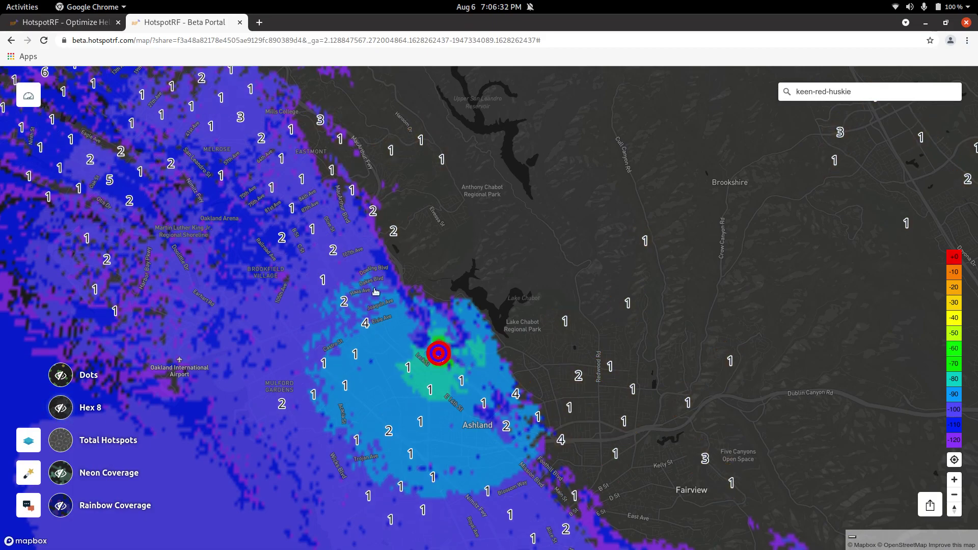
{"action": "scroll", "coordinate": [465, 309], "scroll_direction": "down", "scroll_amount": 5}
{"action": "left_click", "coordinate": [62, 409]}
{"action": "scroll", "coordinate": [465, 307], "scroll_direction": "up", "scroll_amount": 5}
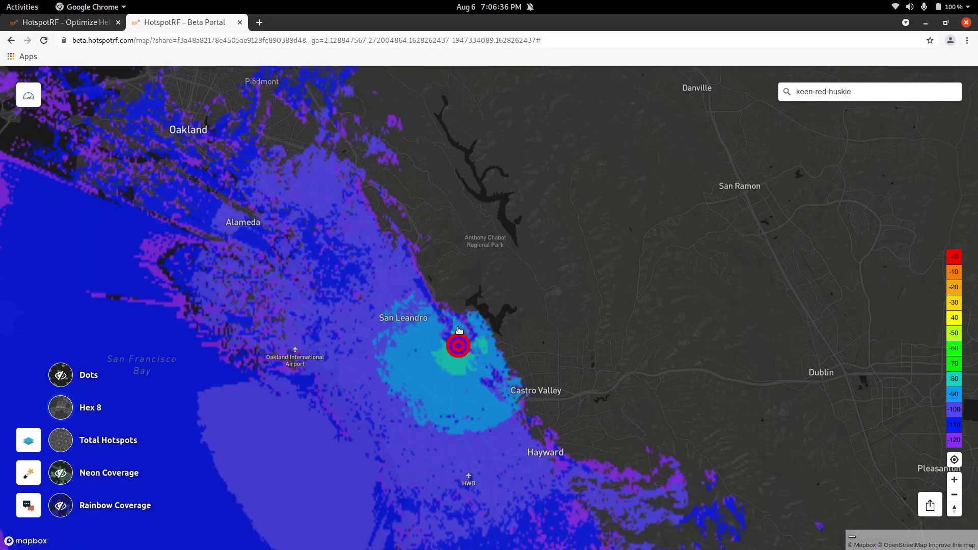
Turn the Total Hotspots layer off and back on to compare the hexes with and without their numbers
{"action": "left_click", "coordinate": [61, 445]}
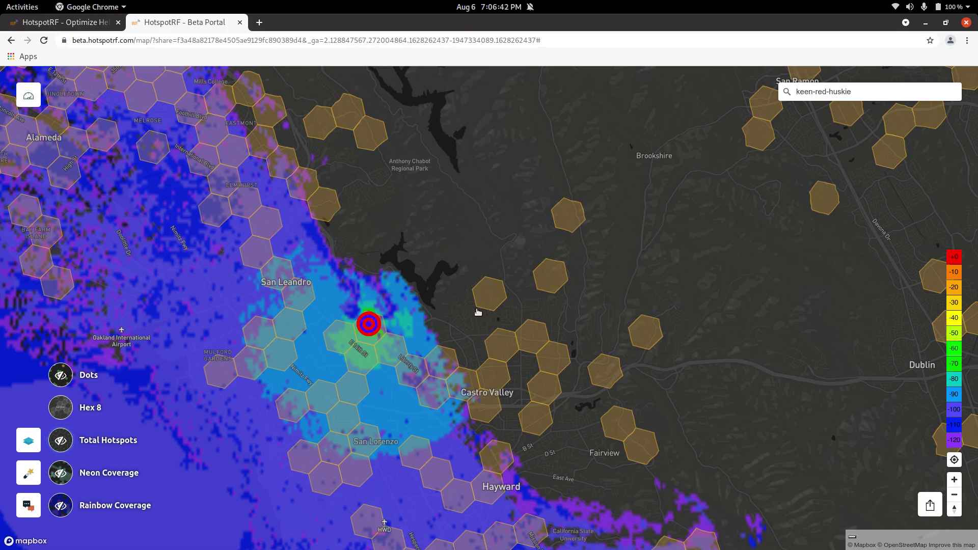
{"action": "left_click_drag", "start_coordinate": [480, 312], "coordinate": [590, 319]}
{"action": "scroll", "coordinate": [581, 321], "scroll_direction": "down", "scroll_amount": 3}
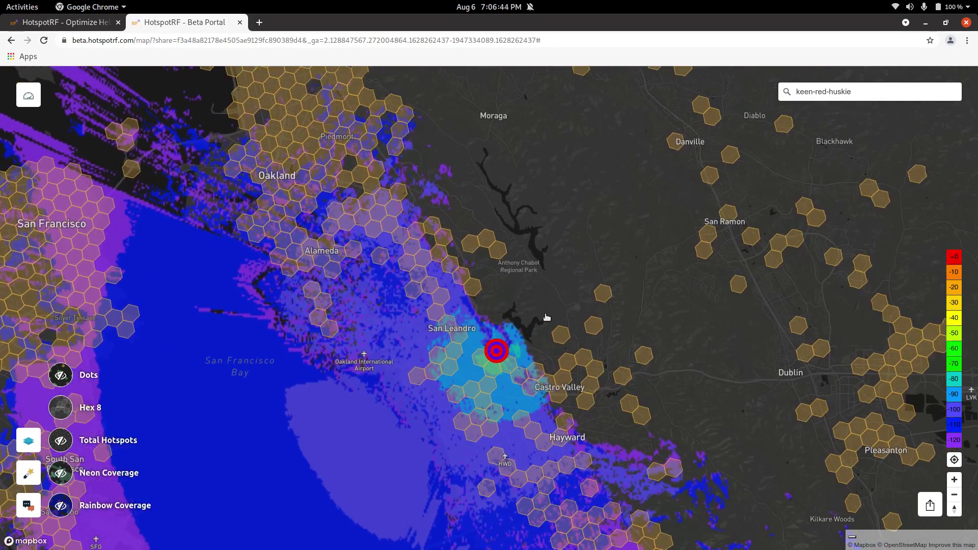
{"action": "scroll", "coordinate": [547, 316], "scroll_direction": "up", "scroll_amount": 2}
{"action": "left_click", "coordinate": [70, 437]}
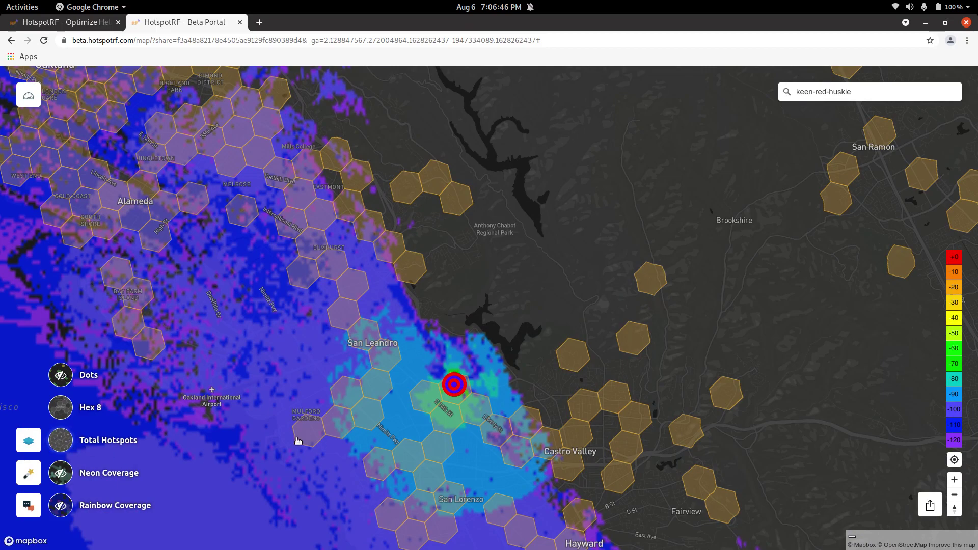
{"action": "left_click_drag", "start_coordinate": [311, 430], "coordinate": [433, 306]}
{"action": "left_click_drag", "start_coordinate": [334, 199], "coordinate": [359, 316]}
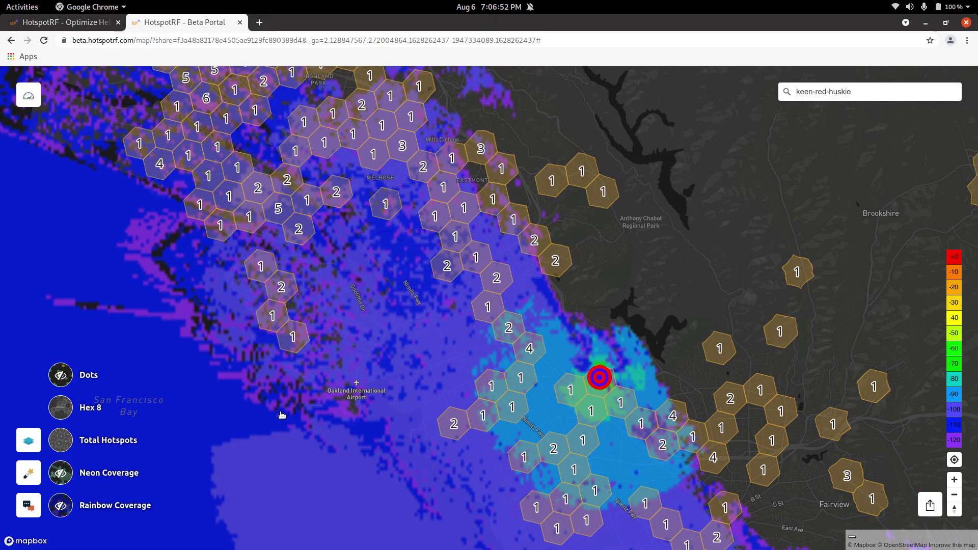
Turn on the Neon Coverage layer and inspect the coverage over San Francisco at several scales
{"action": "scroll", "coordinate": [283, 415], "scroll_direction": "down", "scroll_amount": 5}
{"action": "scroll", "coordinate": [271, 259], "scroll_direction": "up", "scroll_amount": 5}
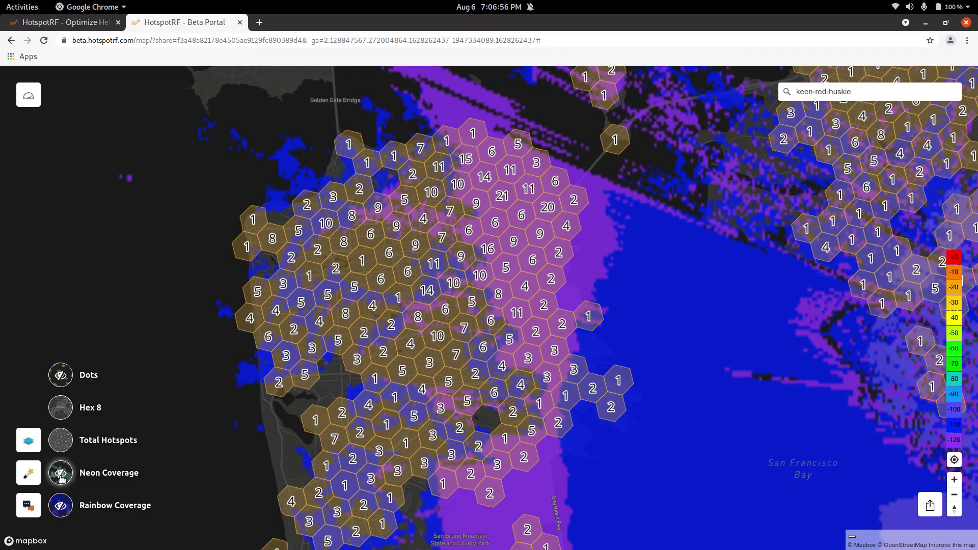
{"action": "left_click", "coordinate": [61, 475]}
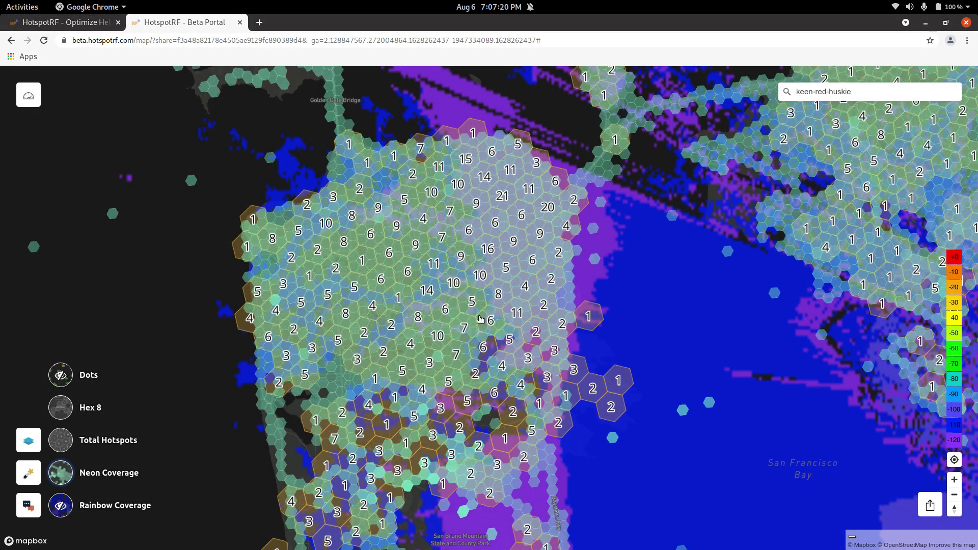
{"action": "scroll", "coordinate": [477, 320], "scroll_direction": "up", "scroll_amount": 5}
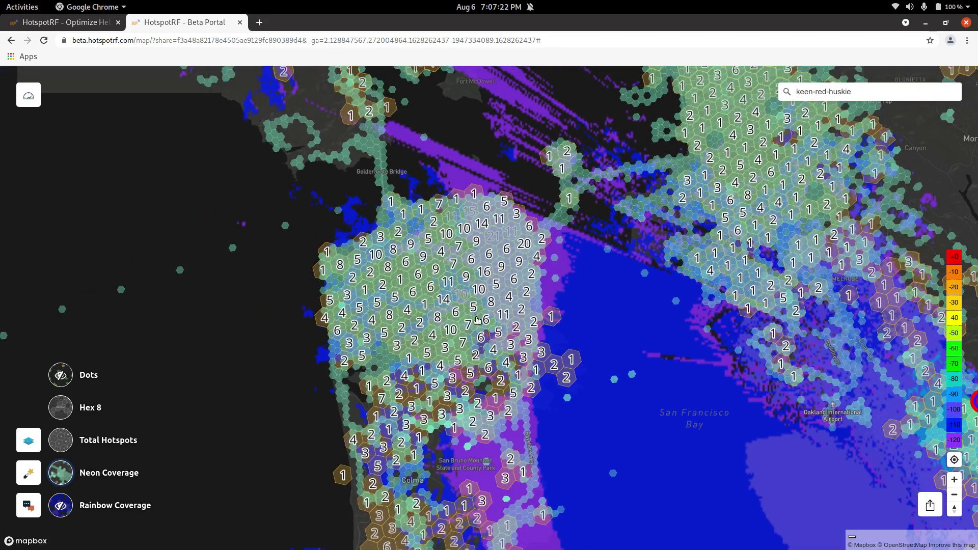
{"action": "scroll", "coordinate": [448, 289], "scroll_direction": "down", "scroll_amount": 5}
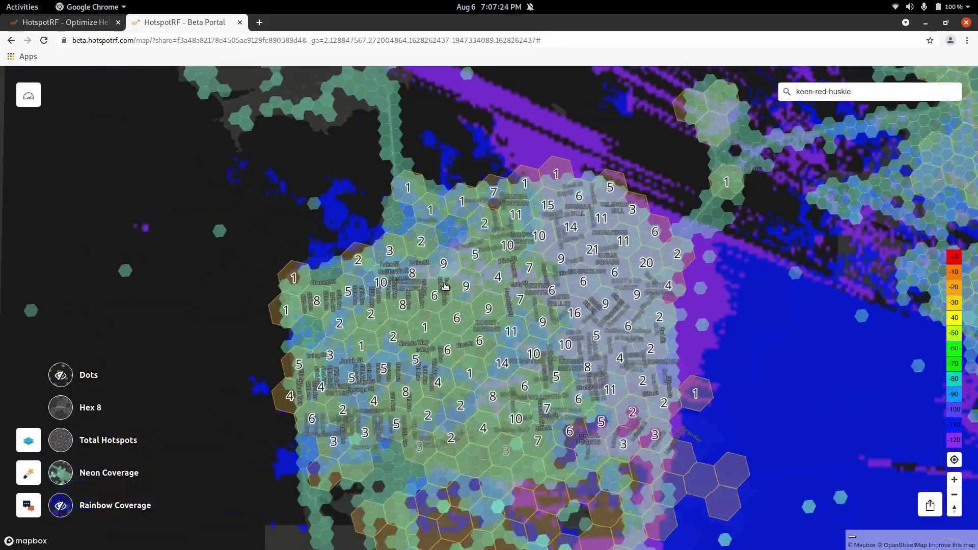
{"action": "scroll", "coordinate": [449, 293], "scroll_direction": "up", "scroll_amount": 7}
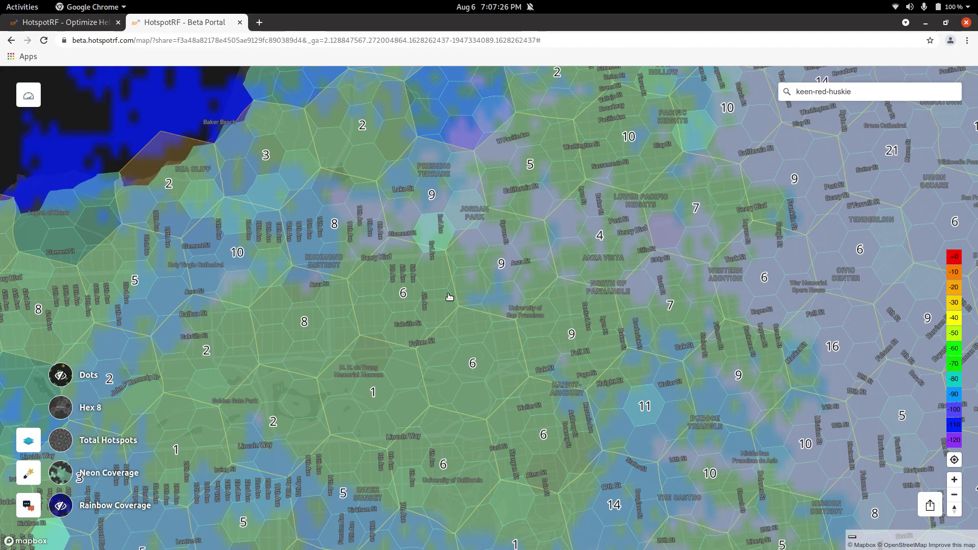
{"action": "scroll", "coordinate": [450, 297], "scroll_direction": "down", "scroll_amount": 5}
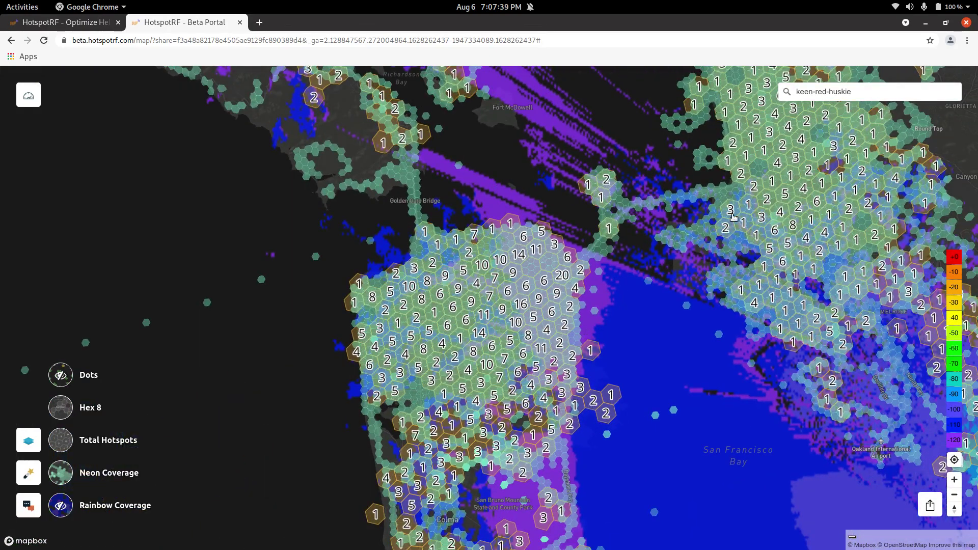
Examine the Neon Coverage and hotspot hexes across the Bay Area, California and the wider United States
{"action": "left_click_drag", "start_coordinate": [734, 217], "coordinate": [560, 315]}
{"action": "left_click_drag", "start_coordinate": [519, 179], "coordinate": [705, 350]}
{"action": "left_click_drag", "start_coordinate": [640, 443], "coordinate": [457, 179]}
{"action": "scroll", "coordinate": [430, 327], "scroll_direction": "down", "scroll_amount": 5}
{"action": "scroll", "coordinate": [429, 327], "scroll_direction": "down", "scroll_amount": 5}
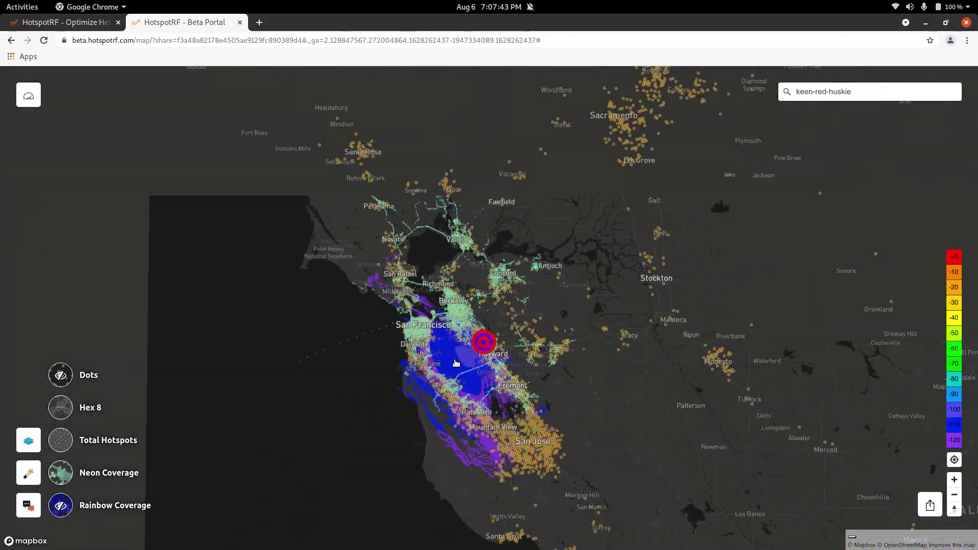
{"action": "left_click_drag", "start_coordinate": [430, 328], "coordinate": [306, 281]}
{"action": "scroll", "coordinate": [467, 276], "scroll_direction": "down", "scroll_amount": 5}
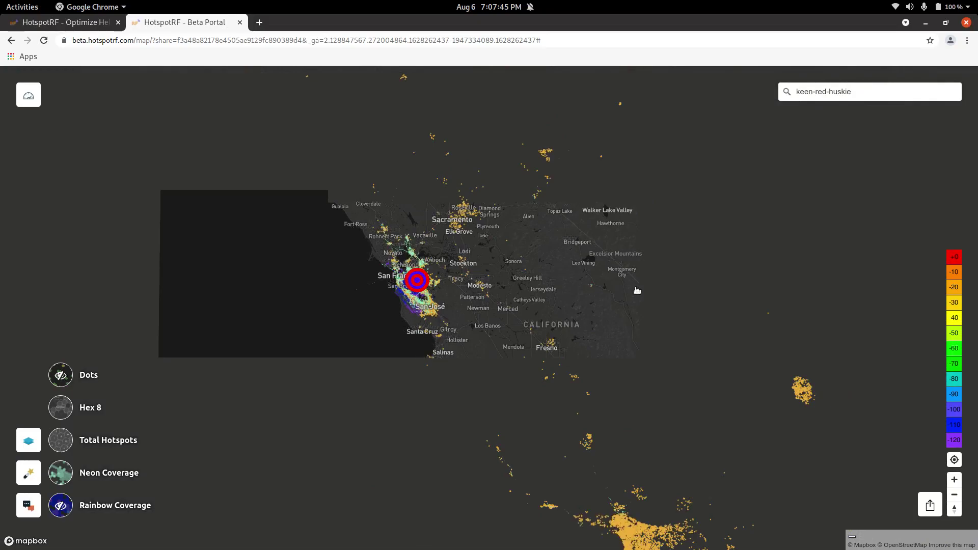
{"action": "left_click_drag", "start_coordinate": [632, 291], "coordinate": [496, 319]}
{"action": "scroll", "coordinate": [491, 319], "scroll_direction": "down", "scroll_amount": 5}
{"action": "left_click_drag", "start_coordinate": [574, 306], "coordinate": [415, 306]}
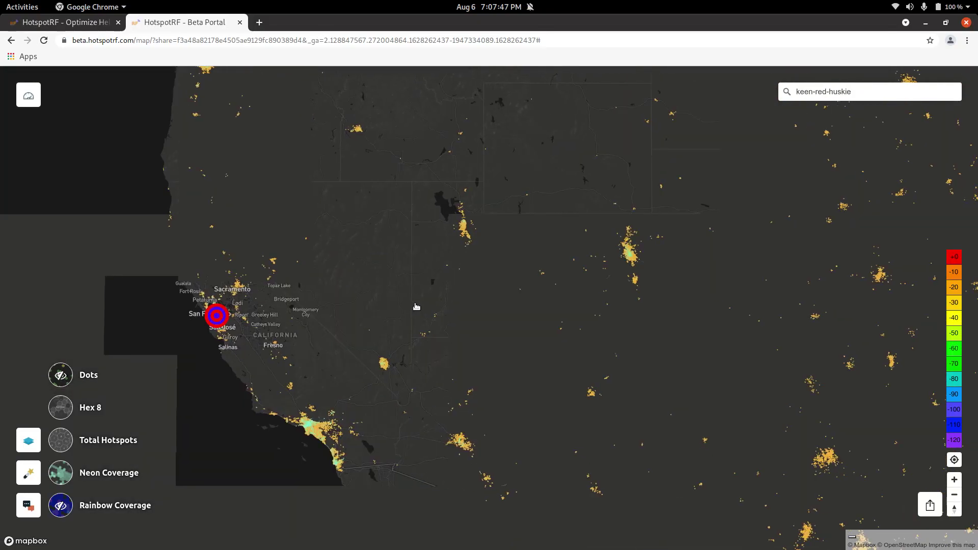
{"action": "scroll", "coordinate": [408, 306], "scroll_direction": "down", "scroll_amount": 5}
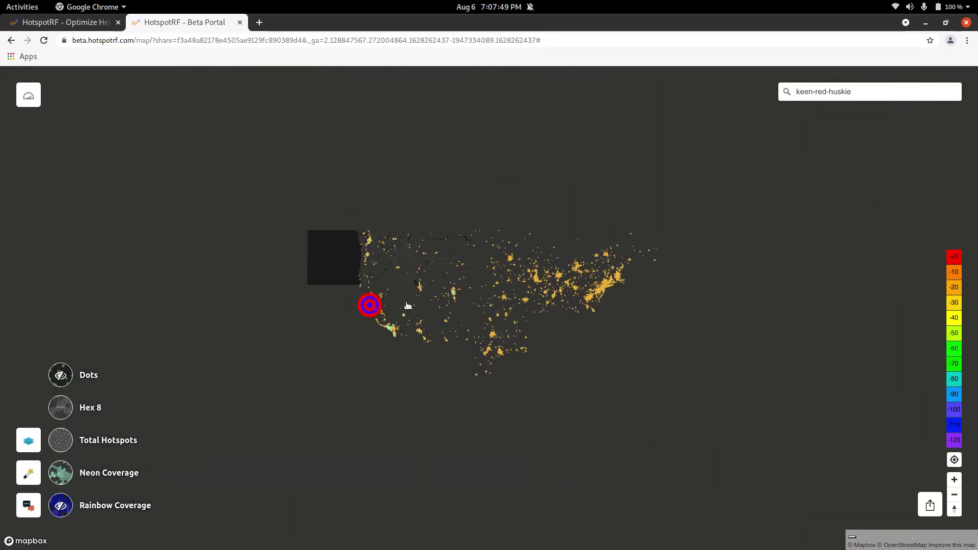
{"action": "scroll", "coordinate": [411, 306], "scroll_direction": "up", "scroll_amount": 5}
{"action": "left_click_drag", "start_coordinate": [312, 291], "coordinate": [405, 269]}
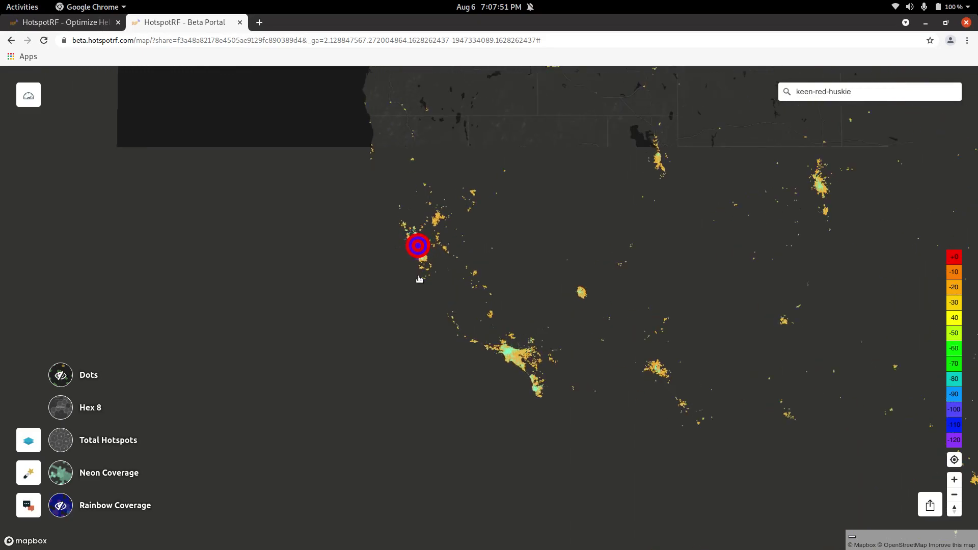
Open the map style options and turn on Fog for the tilted terrain view of San Francisco Bay
{"action": "scroll", "coordinate": [451, 287], "scroll_direction": "up", "scroll_amount": 3}
{"action": "scroll", "coordinate": [442, 322], "scroll_direction": "up", "scroll_amount": 5}
{"action": "left_click", "coordinate": [26, 475]}
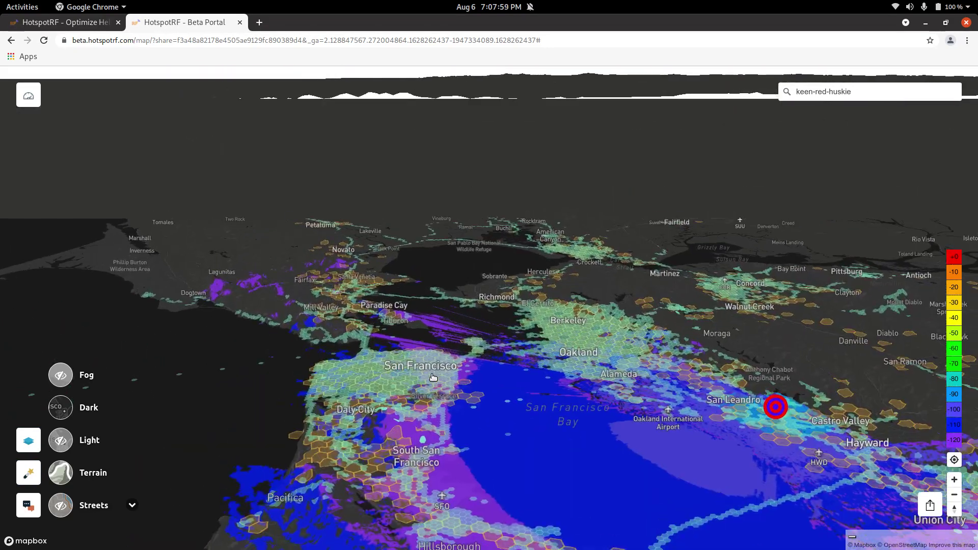
{"action": "scroll", "coordinate": [433, 377], "scroll_direction": "up", "scroll_amount": 3}
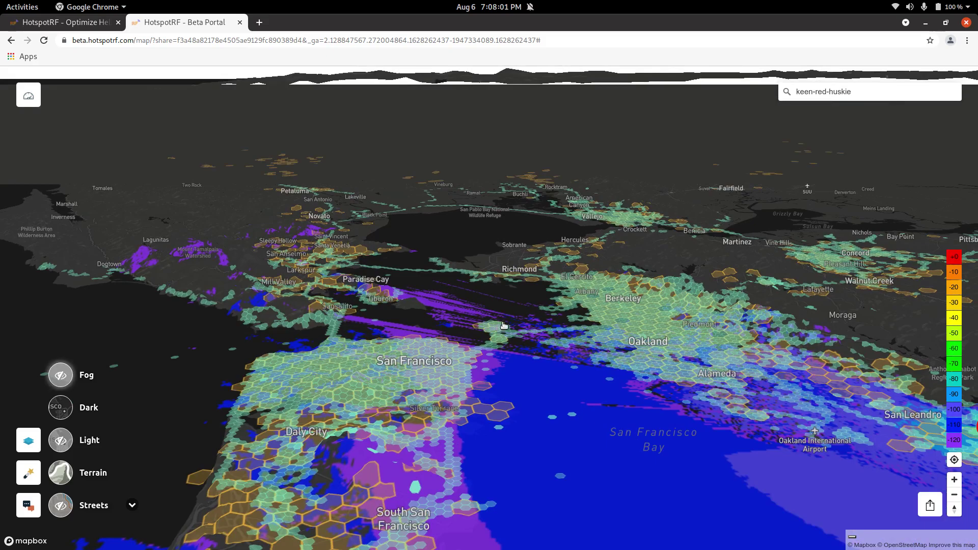
{"action": "scroll", "coordinate": [335, 312], "scroll_direction": "down", "scroll_amount": 5}
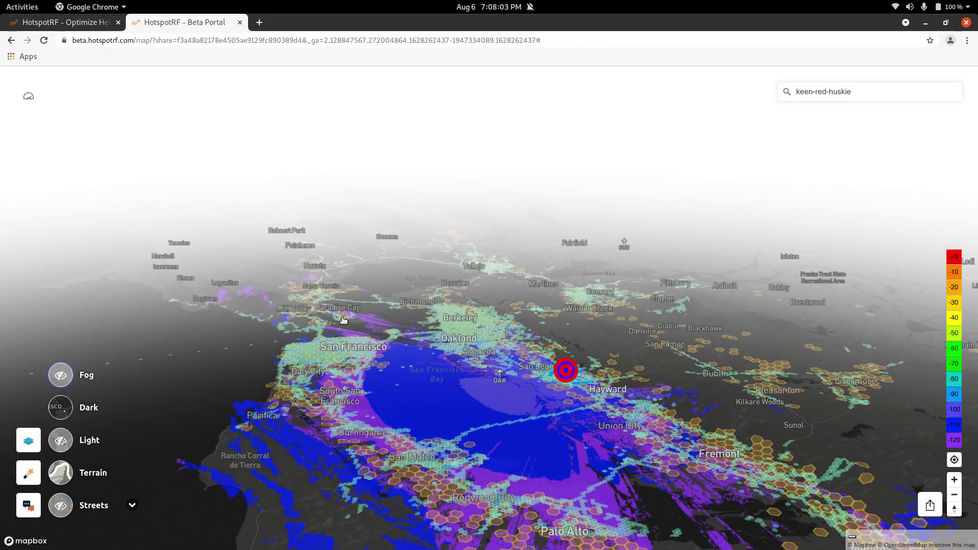
Remove the Fog effect and examine the terrain with coverage from San Francisco to the Mount Tamalpais area
{"action": "scroll", "coordinate": [335, 312], "scroll_direction": "up", "scroll_amount": 3}
{"action": "left_click", "coordinate": [60, 375]}
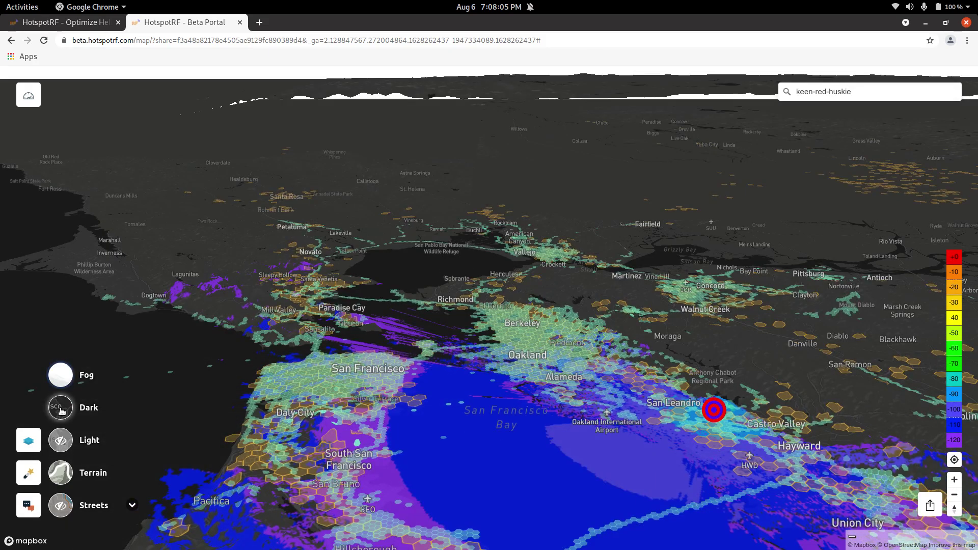
{"action": "scroll", "coordinate": [252, 317], "scroll_direction": "up", "scroll_amount": 3}
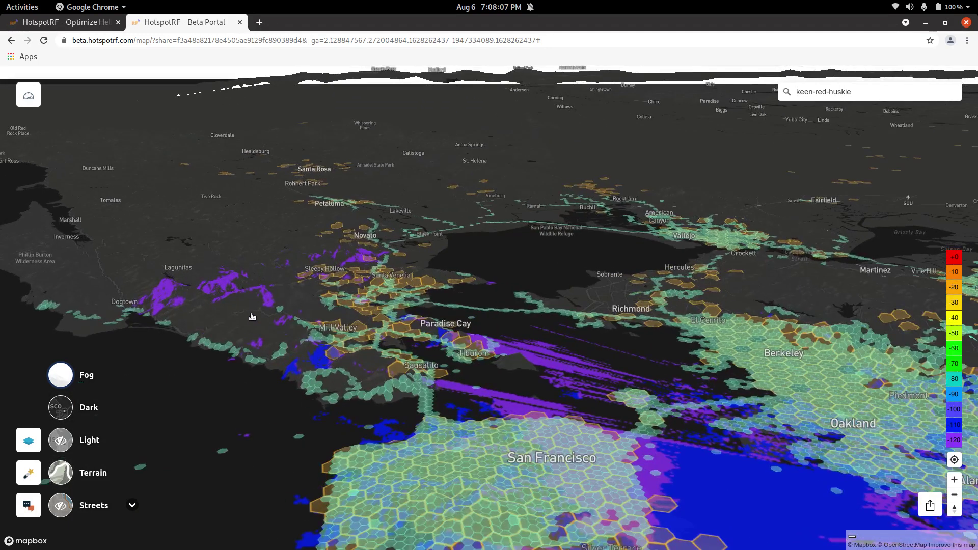
{"action": "scroll", "coordinate": [263, 320], "scroll_direction": "up", "scroll_amount": 2}
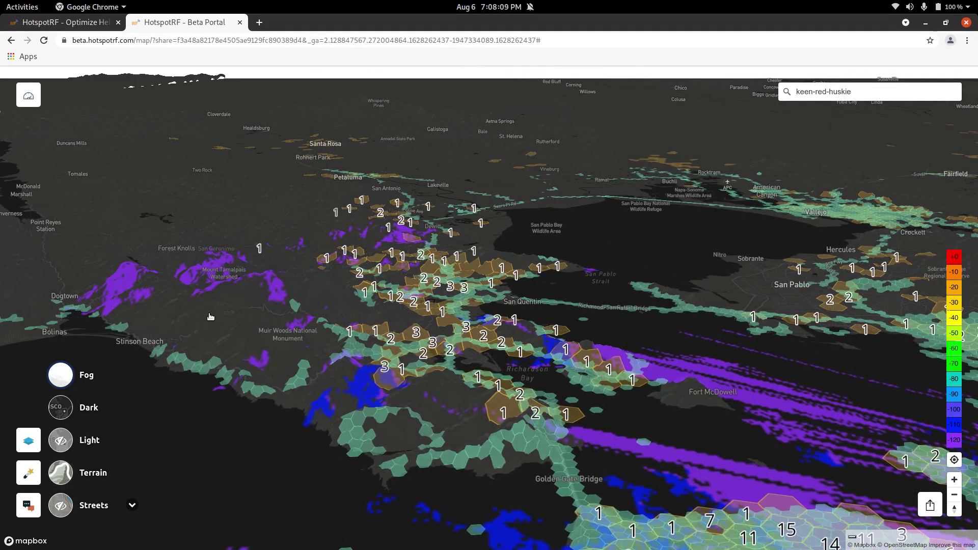
{"action": "scroll", "coordinate": [224, 315], "scroll_direction": "up", "scroll_amount": 3}
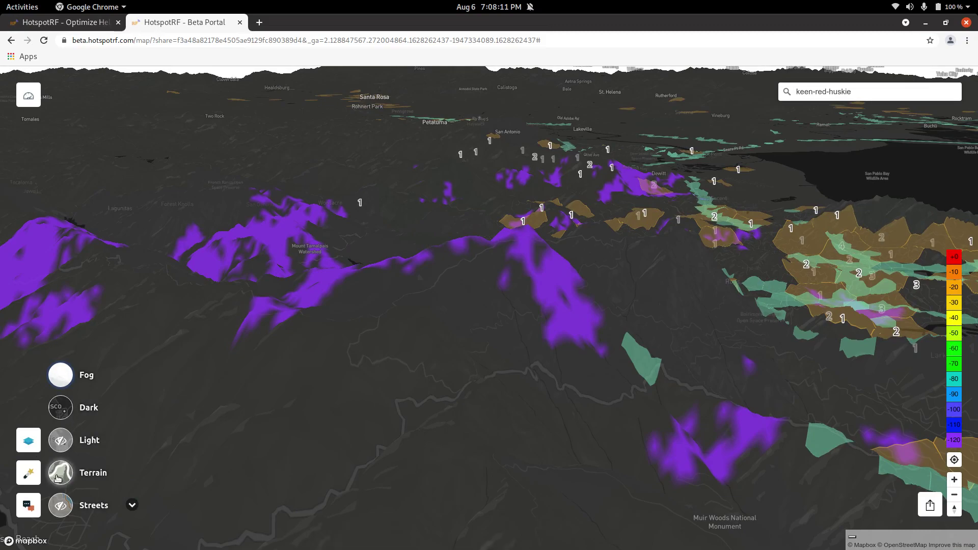
Toggle Terrain off and on over Mount Tamalpais for comparison, and turn on the Horizon map style
{"action": "left_click", "coordinate": [59, 478]}
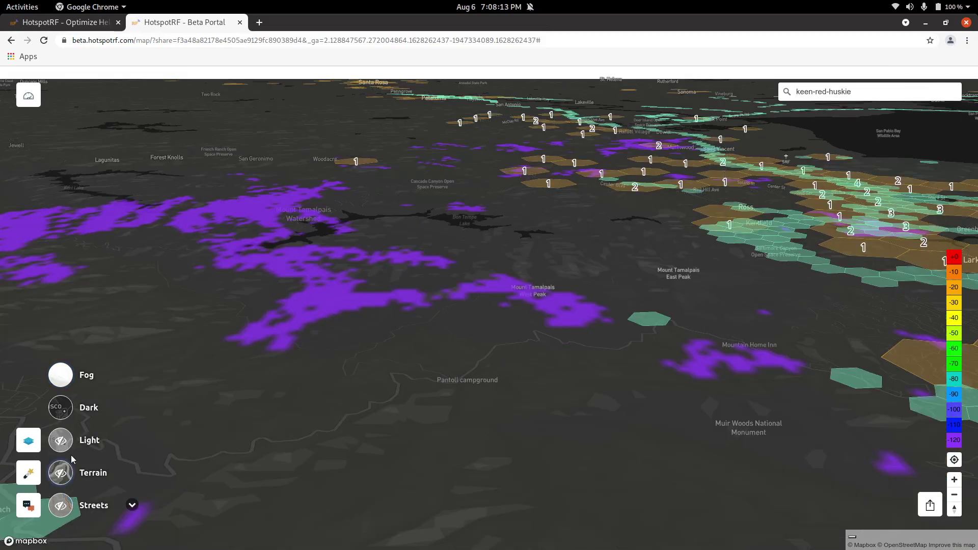
{"action": "scroll", "coordinate": [90, 484], "scroll_direction": "down", "scroll_amount": 3}
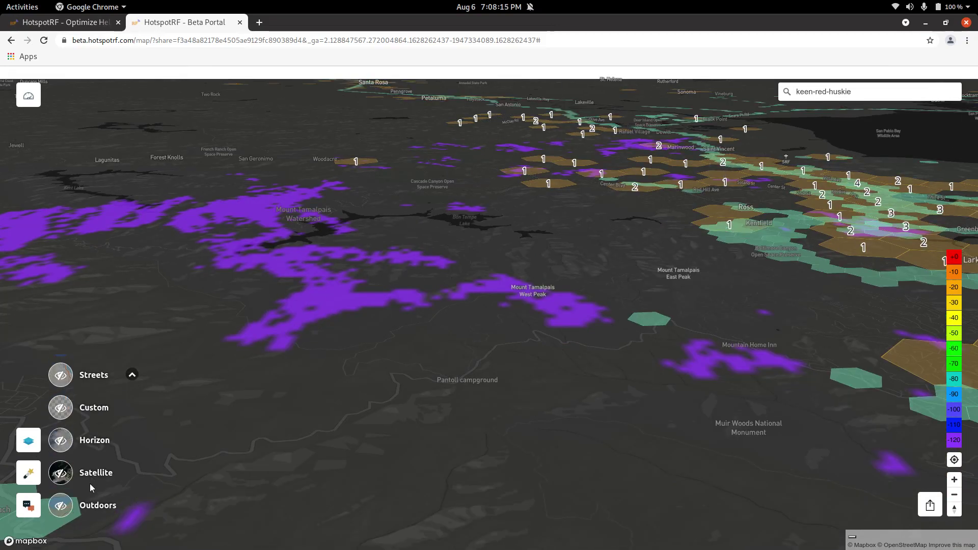
{"action": "left_click", "coordinate": [106, 432]}
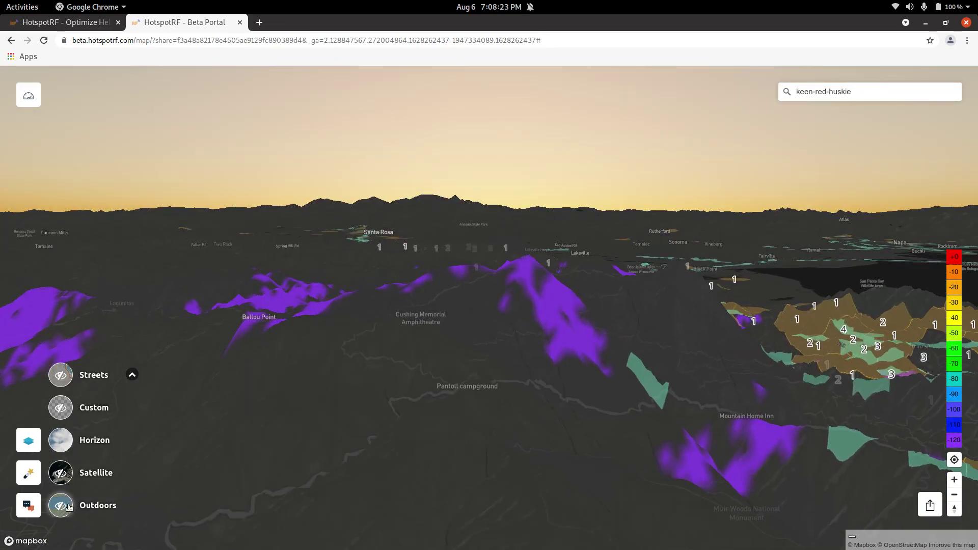
Open the feedback form to show its Issue, Idea and Other choices, and close it
{"action": "left_click", "coordinate": [39, 503]}
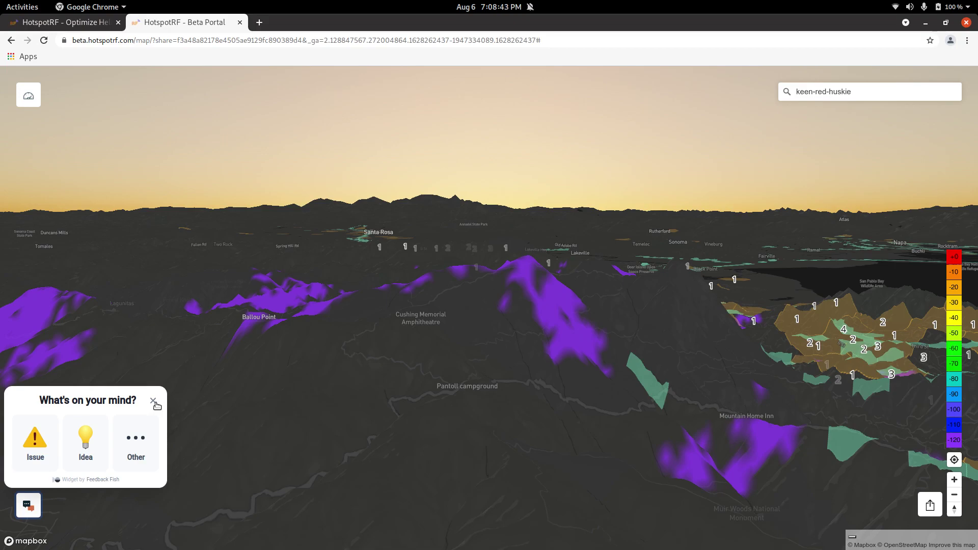
{"action": "left_click", "coordinate": [153, 401]}
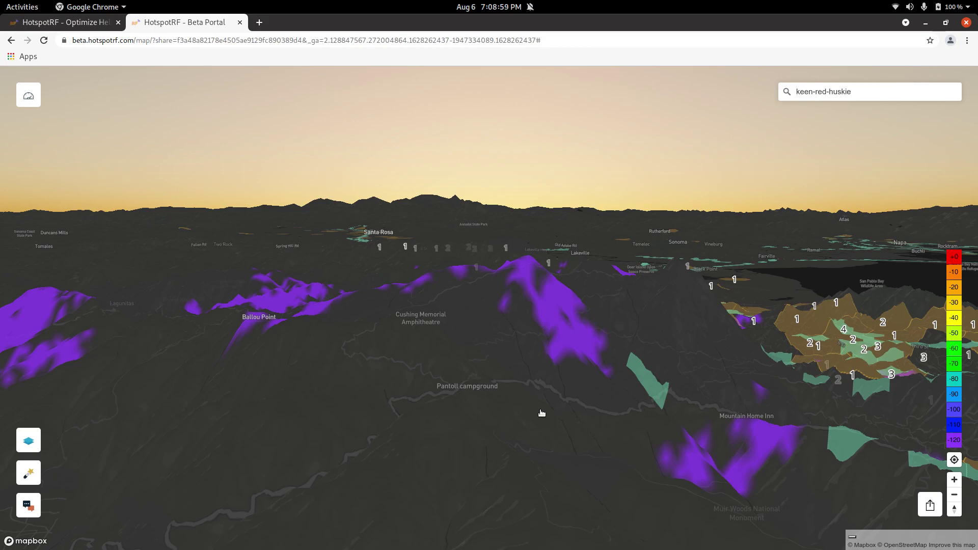
Examine the coverage around San Francisco Bay from several angles, ending close up on the simulated hotspot near San Leandro
{"action": "scroll", "coordinate": [540, 413], "scroll_direction": "down", "scroll_amount": 5}
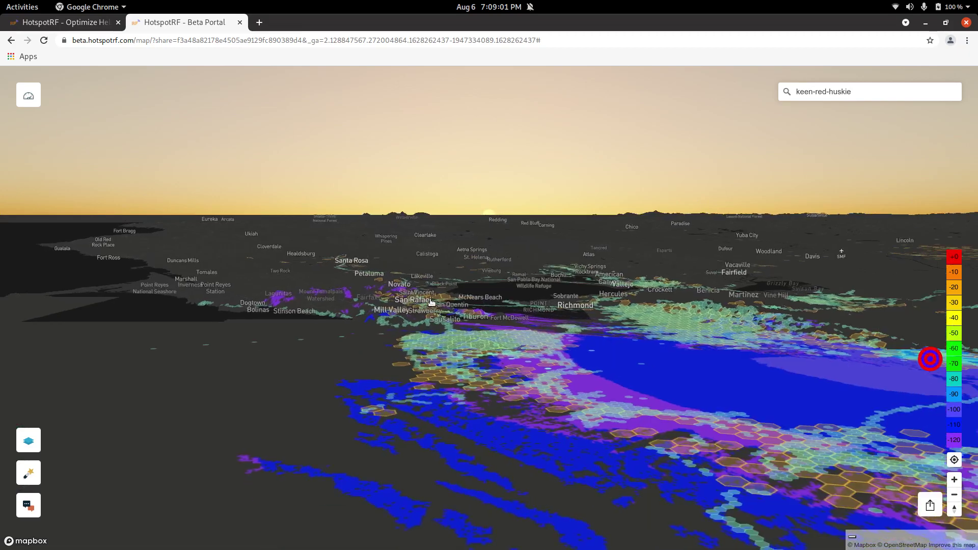
{"action": "mouse_move", "coordinate": [815, 358]}
{"action": "left_mouse_down"}
{"action": "mouse_move", "coordinate": [799, 362]}
{"action": "mouse_move", "coordinate": [797, 341]}
{"action": "left_mouse_up"}
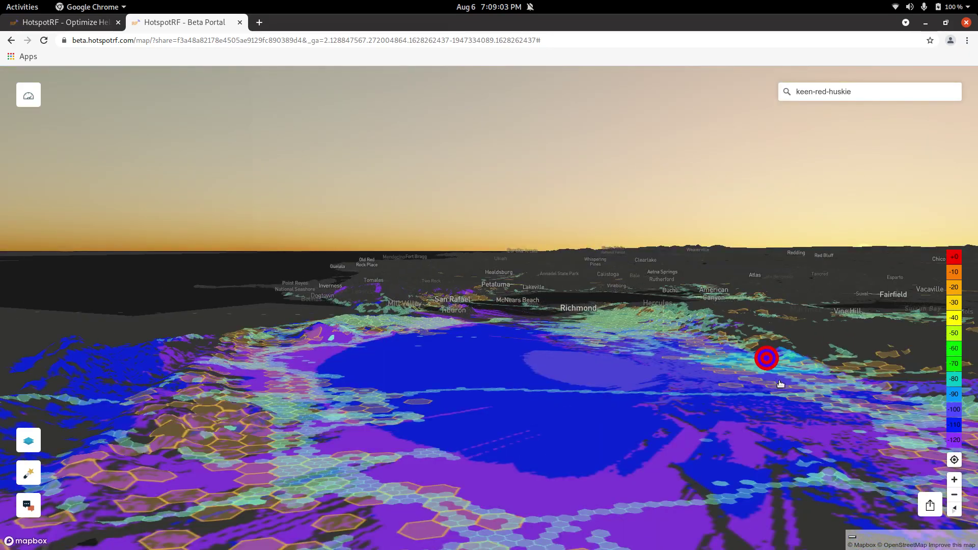
{"action": "left_click_drag", "start_coordinate": [789, 376], "coordinate": [758, 393]}
{"action": "left_click_drag", "start_coordinate": [764, 349], "coordinate": [406, 406]}
{"action": "mouse_move", "coordinate": [530, 338]}
{"action": "left_mouse_down"}
{"action": "mouse_move", "coordinate": [550, 408]}
{"action": "mouse_move", "coordinate": [513, 179]}
{"action": "left_mouse_up"}
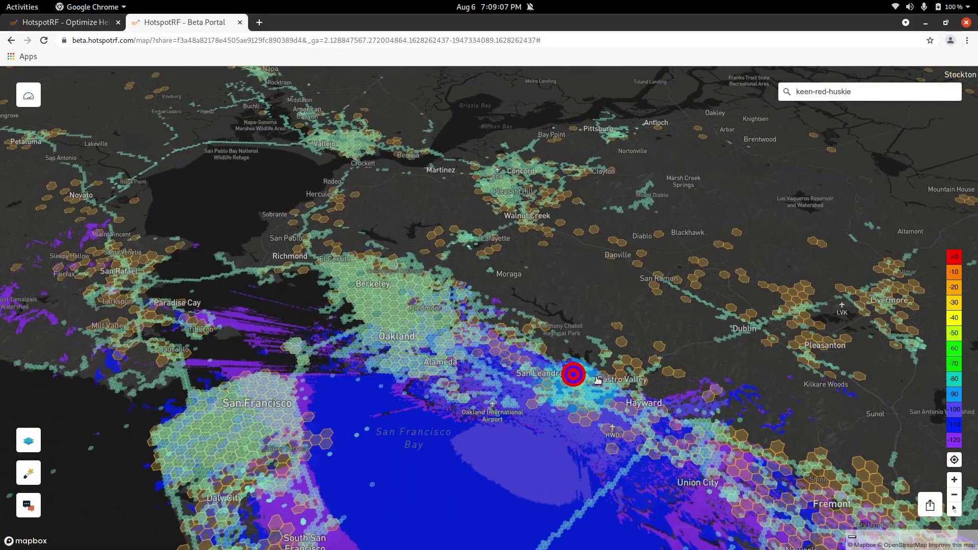
{"action": "scroll", "coordinate": [597, 380], "scroll_direction": "up", "scroll_amount": 10}
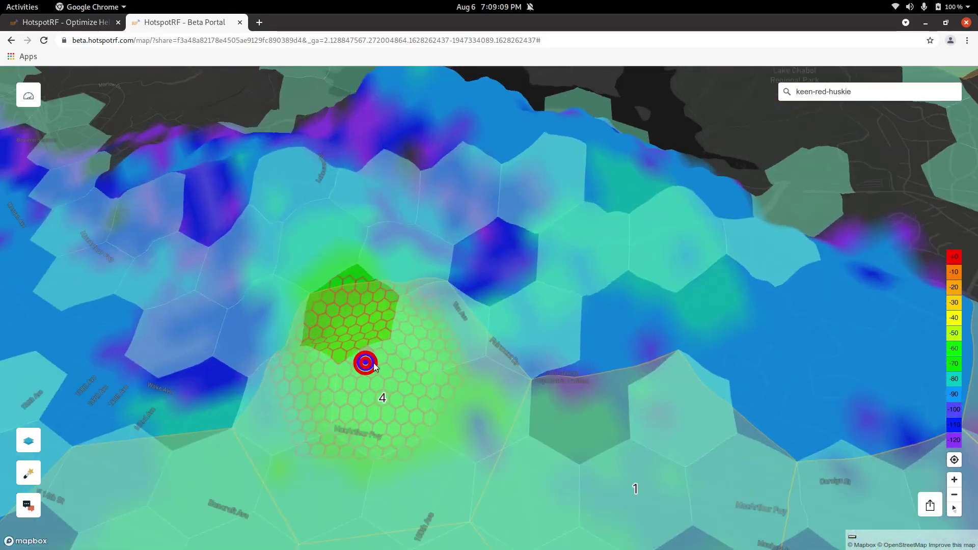
Run a Single-Point simulation at the San Leandro location with the shared simulation's existing settings
{"action": "left_click", "coordinate": [29, 95]}
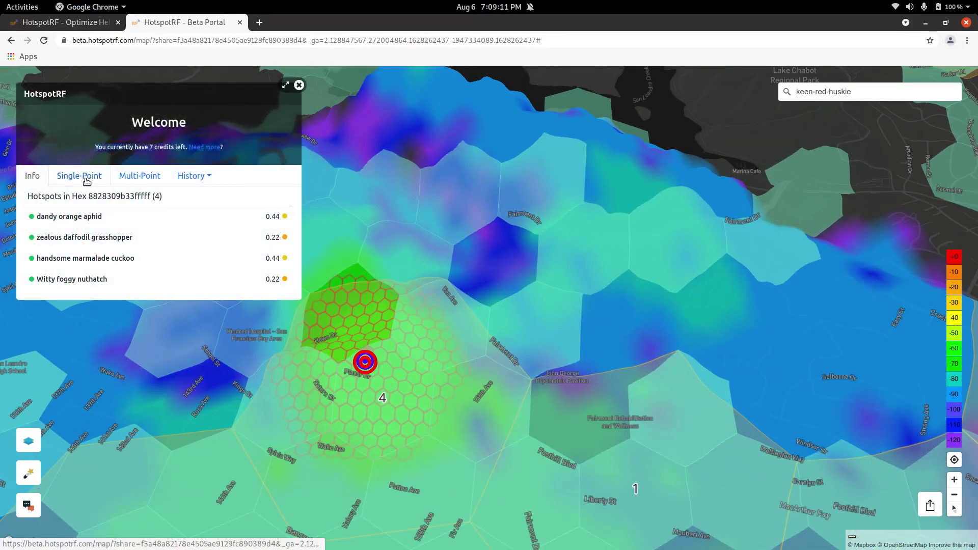
{"action": "left_click", "coordinate": [86, 182]}
{"action": "left_click", "coordinate": [286, 85]}
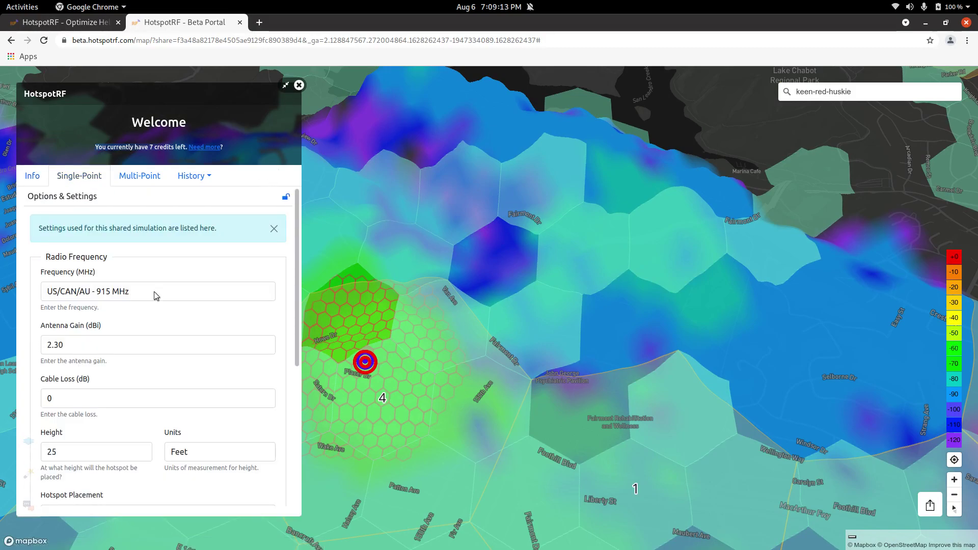
{"action": "scroll", "coordinate": [158, 291], "scroll_direction": "down", "scroll_amount": 5}
{"action": "left_click", "coordinate": [98, 365]}
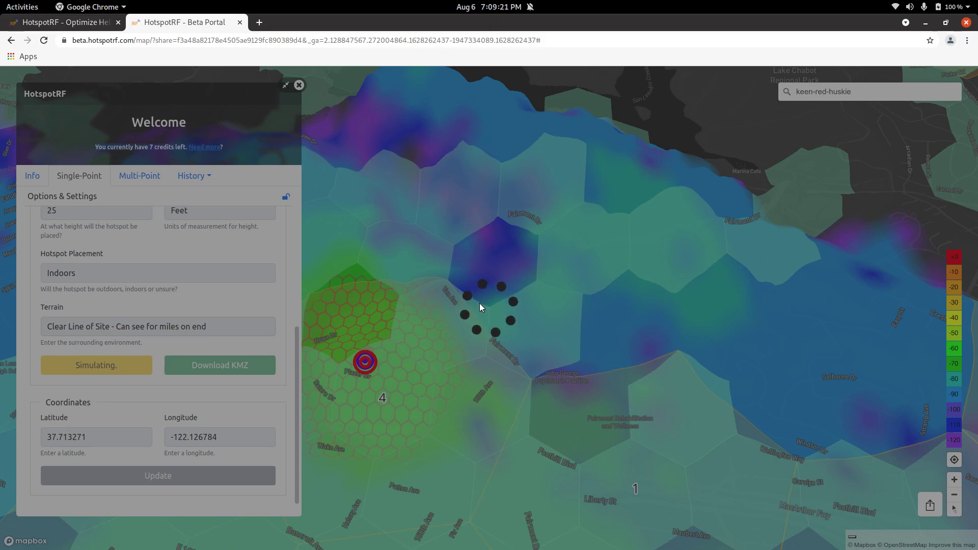
Review the Simulate RF Coverage and Data Packed sections on the HotspotRF home page
{"action": "left_click", "coordinate": [91, 22]}
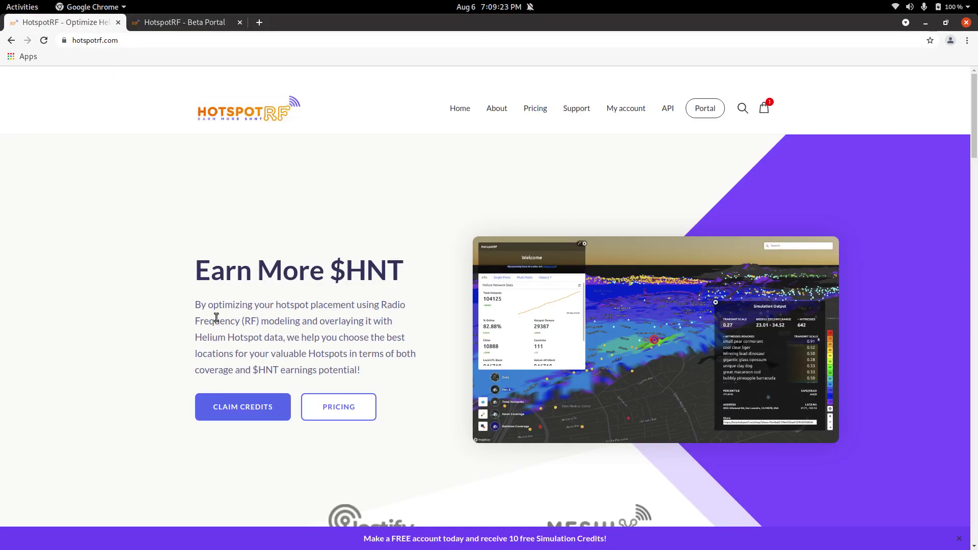
{"action": "scroll", "coordinate": [194, 369], "scroll_direction": "down", "scroll_amount": 20}
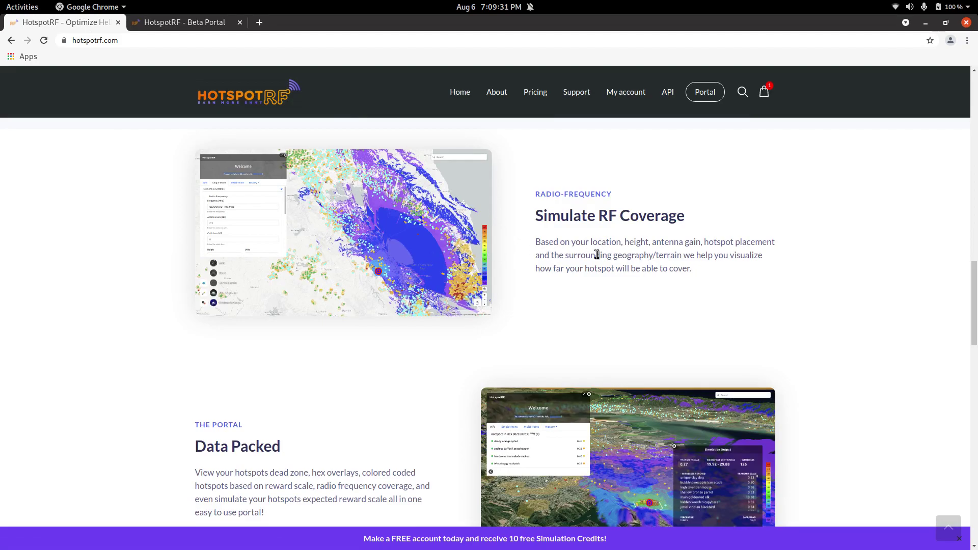
{"action": "scroll", "coordinate": [597, 255], "scroll_direction": "down", "scroll_amount": 4}
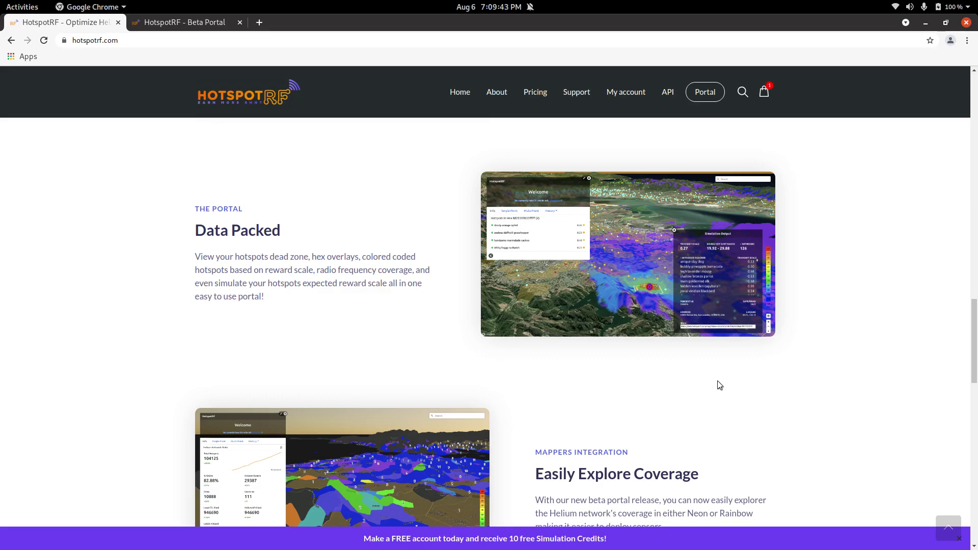
Return to the beta portal and examine the new simulated coverage around San Leandro at several scales
{"action": "left_click", "coordinate": [219, 22]}
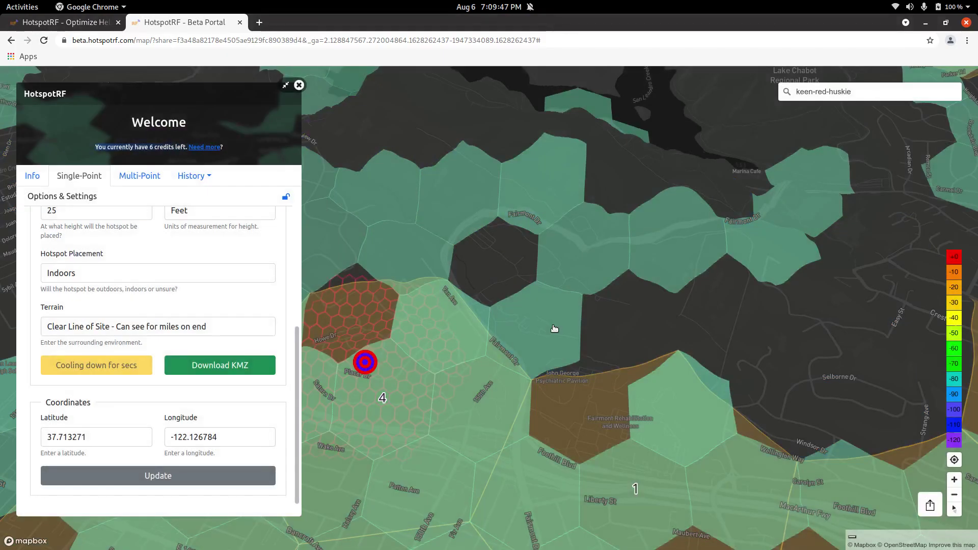
{"action": "scroll", "coordinate": [510, 377], "scroll_direction": "down", "scroll_amount": 5}
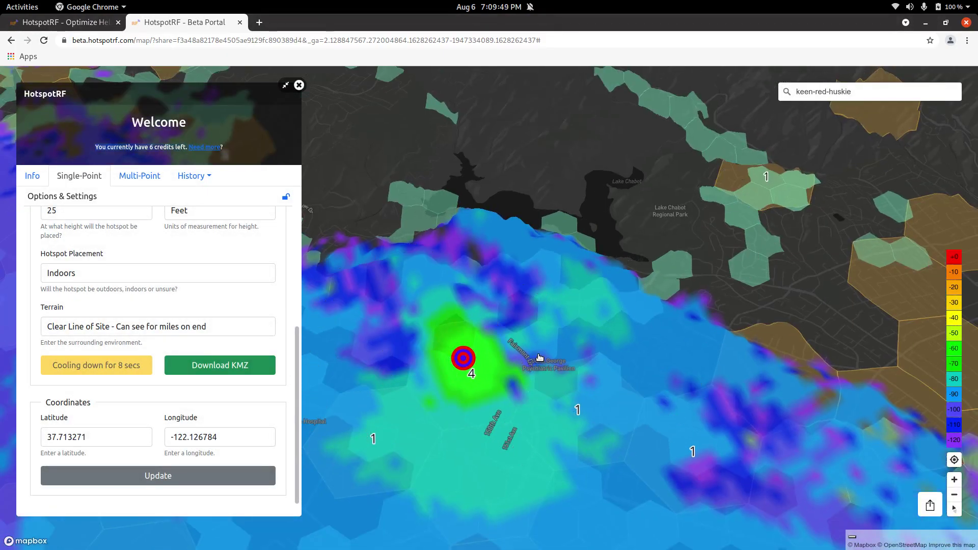
{"action": "scroll", "coordinate": [497, 382], "scroll_direction": "down", "scroll_amount": 5}
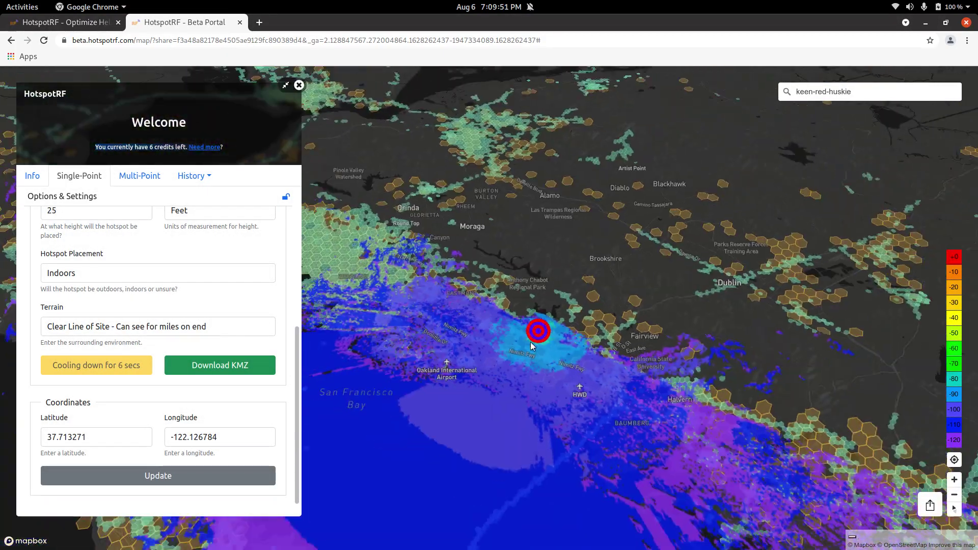
{"action": "scroll", "coordinate": [534, 346], "scroll_direction": "up", "scroll_amount": 8}
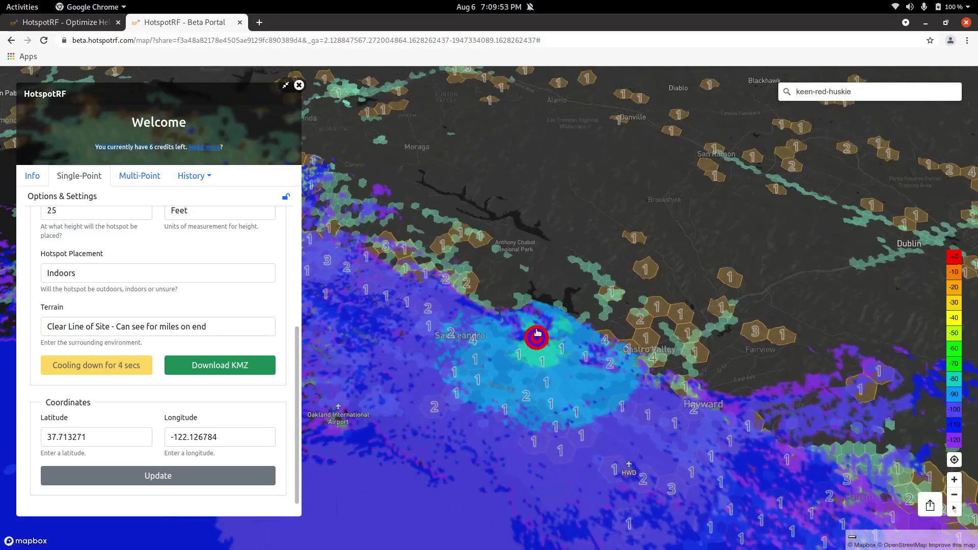
{"action": "scroll", "coordinate": [541, 362], "scroll_direction": "up", "scroll_amount": 4}
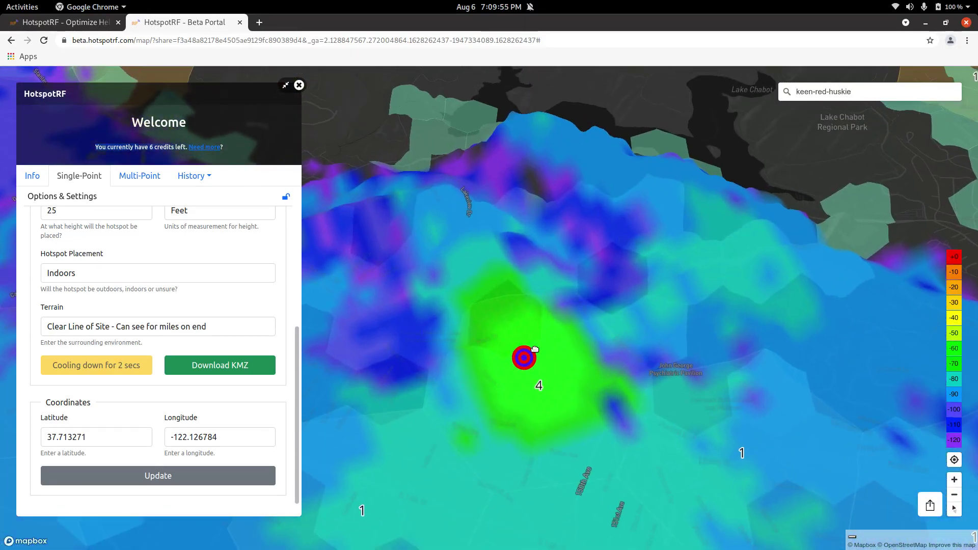
Open the Simulation Output, locate the witness Witty parchment bat on the map, and select its hex
{"action": "left_click", "coordinate": [931, 506]}
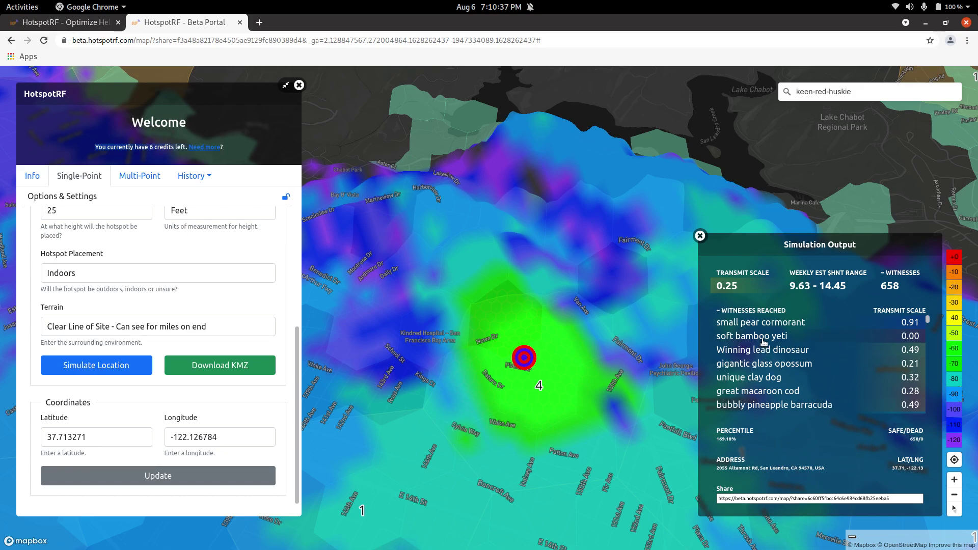
{"action": "scroll", "coordinate": [764, 340], "scroll_direction": "down", "scroll_amount": 3}
{"action": "left_click", "coordinate": [792, 362]}
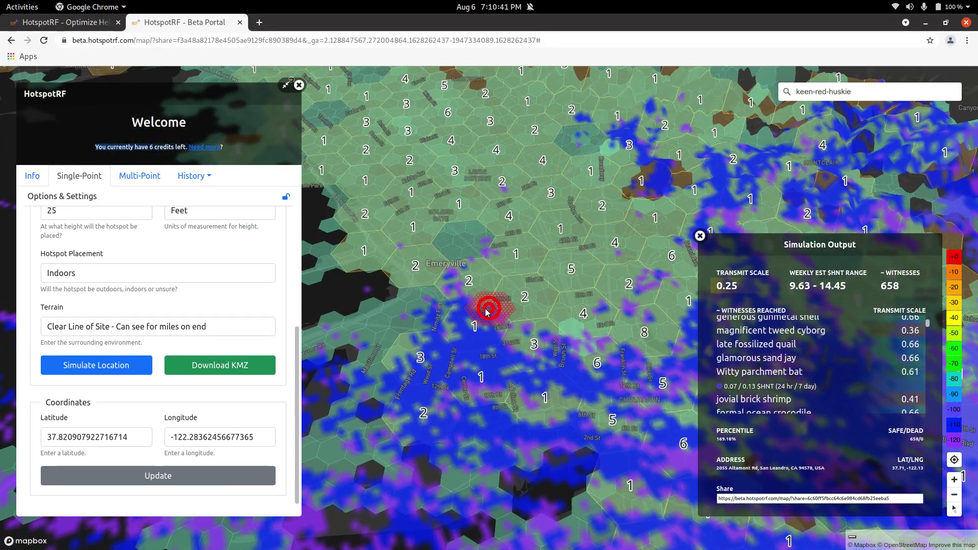
{"action": "left_click", "coordinate": [489, 309]}
{"action": "scroll", "coordinate": [490, 309], "scroll_direction": "up", "scroll_amount": 5}
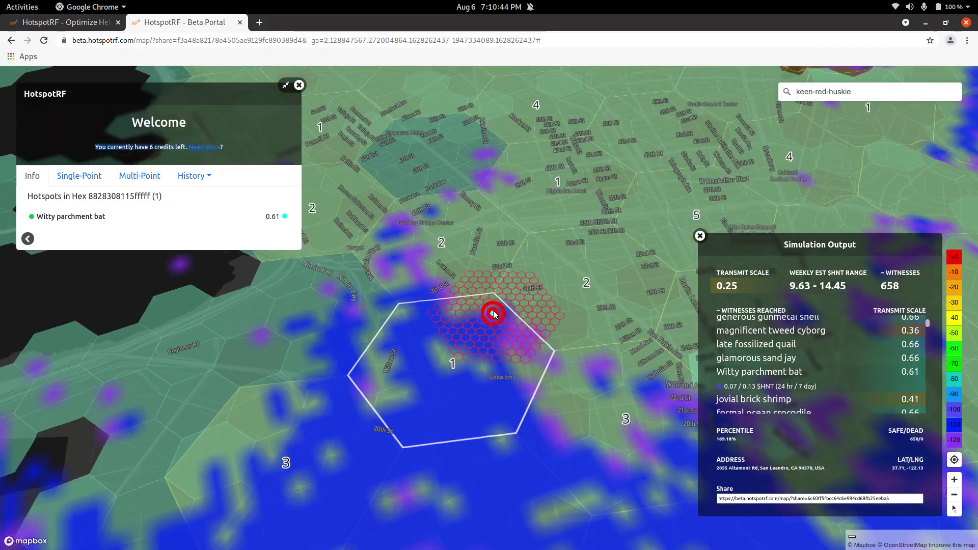
Review the Single-Point options and settings, and lock the settings view
{"action": "left_click", "coordinate": [79, 176]}
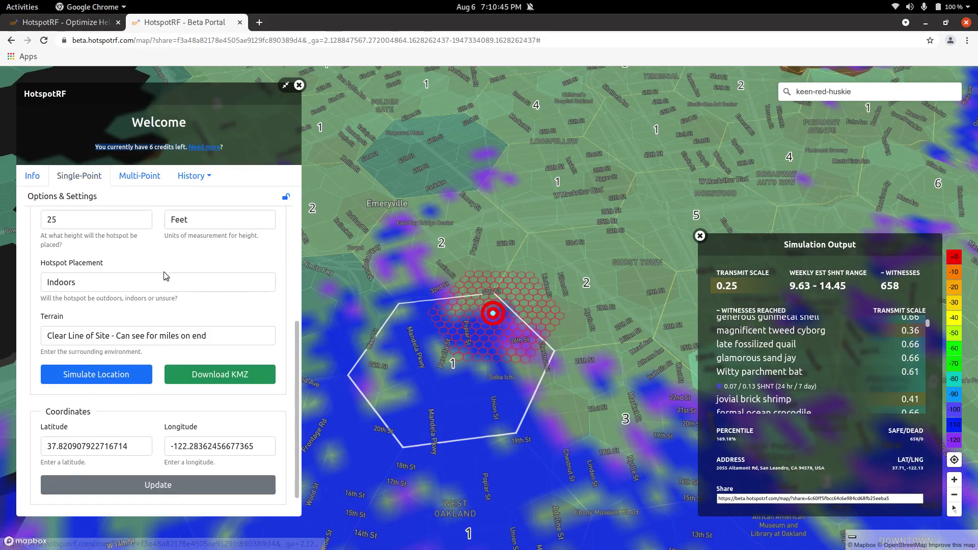
{"action": "scroll", "coordinate": [164, 271], "scroll_direction": "down", "scroll_amount": 1}
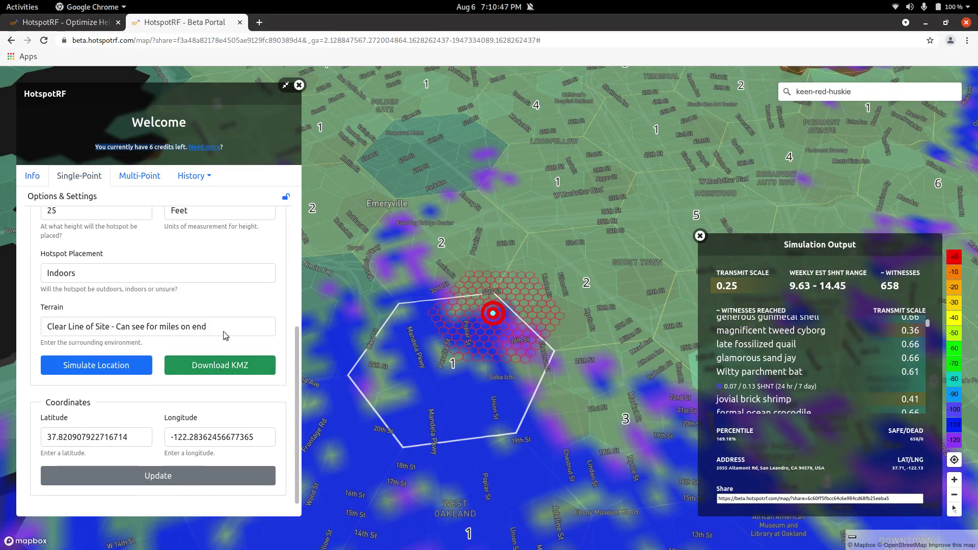
{"action": "scroll", "coordinate": [223, 332], "scroll_direction": "up", "scroll_amount": 5}
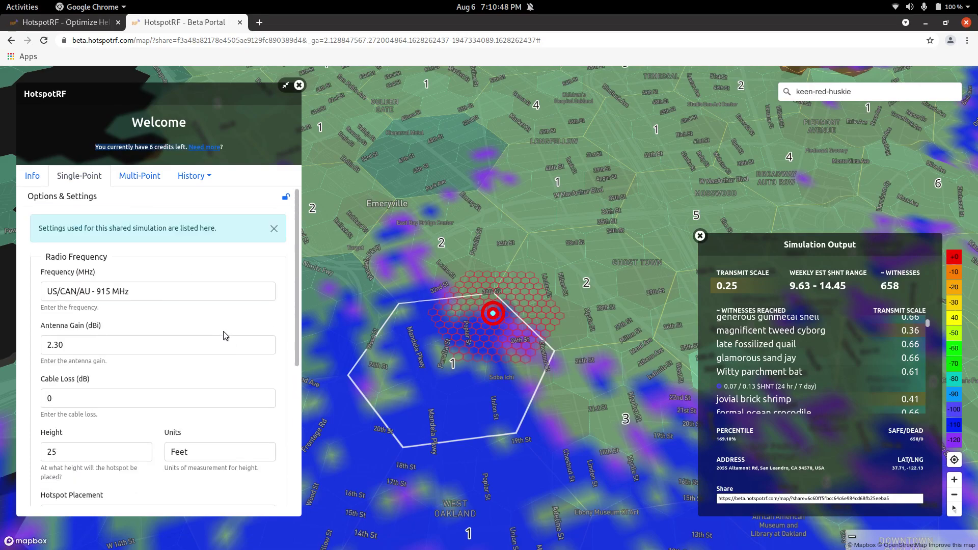
{"action": "left_click", "coordinate": [287, 197]}
Select the hex with 4 hotspots northeast of Emeryville and check the locked Single-Point settings
{"action": "scroll", "coordinate": [544, 244], "scroll_direction": "down", "scroll_amount": 6}
{"action": "left_click_drag", "start_coordinate": [517, 218], "coordinate": [515, 242]}
{"action": "left_click_drag", "start_coordinate": [578, 172], "coordinate": [541, 310]}
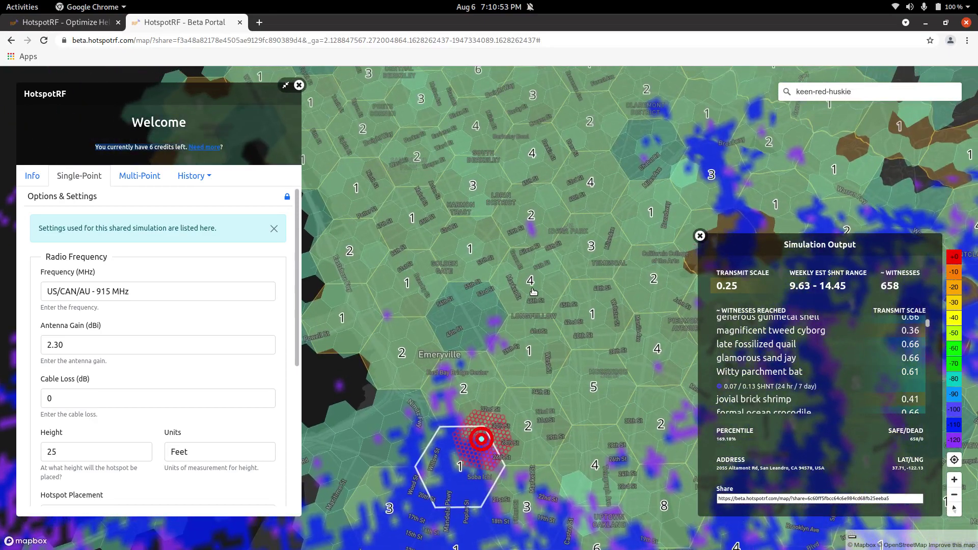
{"action": "left_click", "coordinate": [533, 292]}
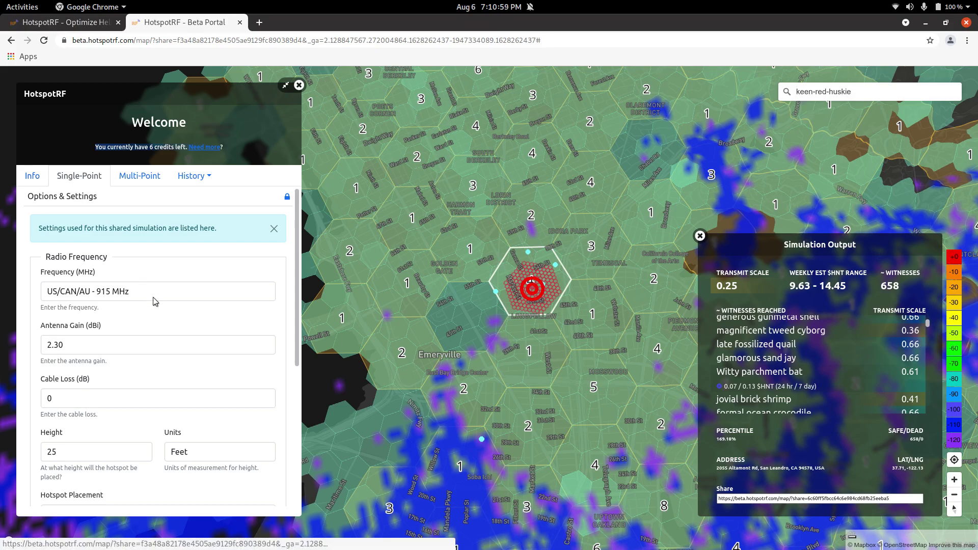
{"action": "scroll", "coordinate": [157, 309], "scroll_direction": "down", "scroll_amount": 5}
{"action": "scroll", "coordinate": [157, 310], "scroll_direction": "up", "scroll_amount": 5}
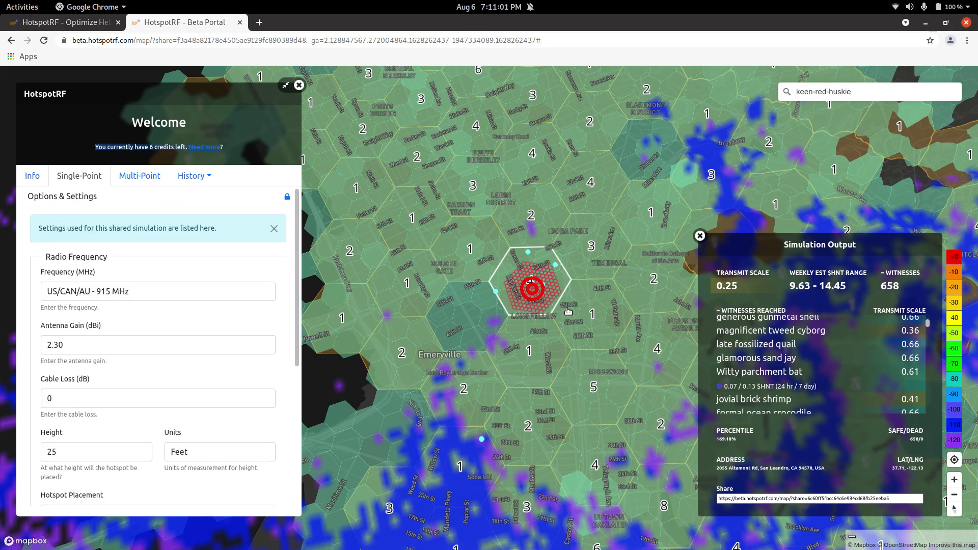
Load beta.hotspotrf.com/map/ without the shared-simulation parameters and open the map layer options
{"action": "left_click_drag", "start_coordinate": [160, 41], "coordinate": [657, 71]}
{"action": "key", "text": "BackSpace"}
{"action": "key", "text": "Return"}
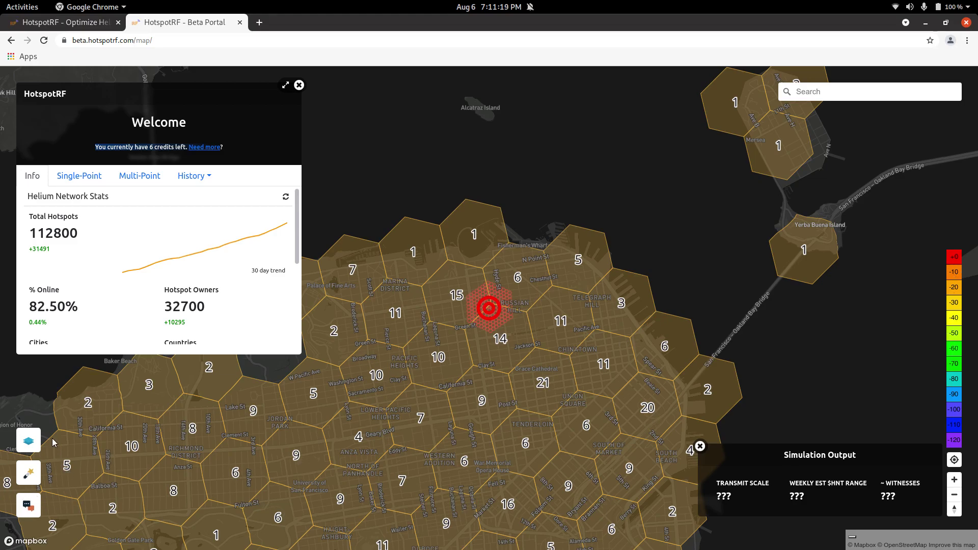
{"action": "left_click", "coordinate": [33, 443]}
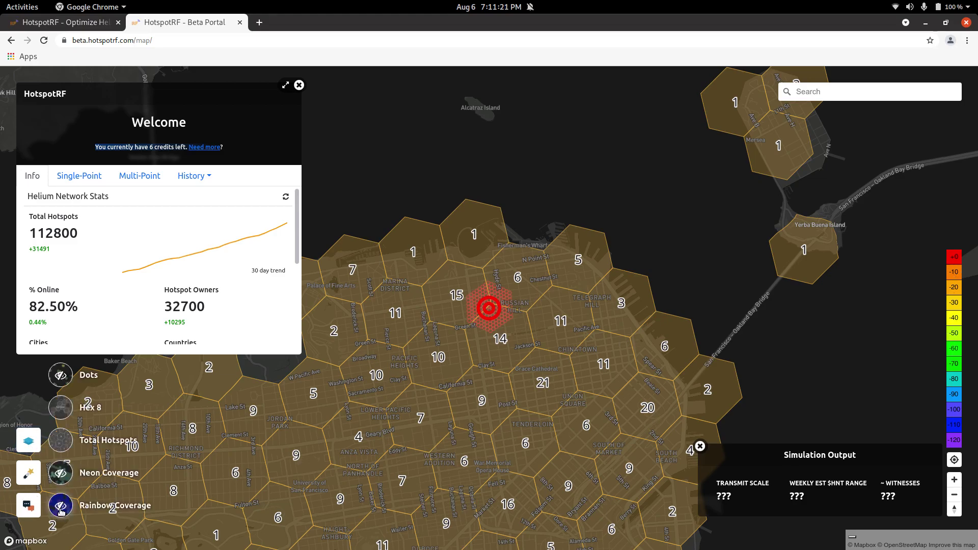
Turn on the Rainbow Coverage layer and inspect the signal coverage from San Francisco down to the Crocker Amazon area
{"action": "left_click", "coordinate": [61, 507]}
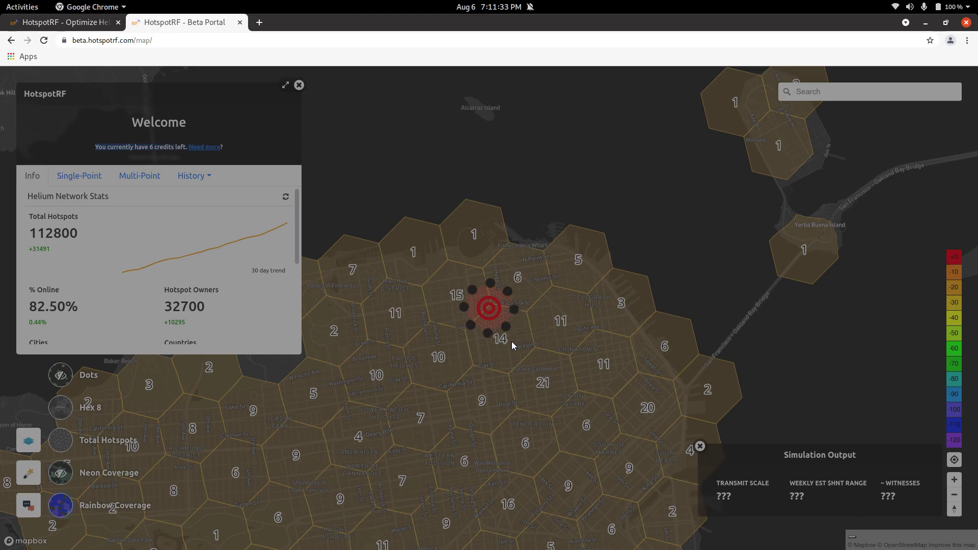
{"action": "scroll", "coordinate": [512, 345], "scroll_direction": "down", "scroll_amount": 5}
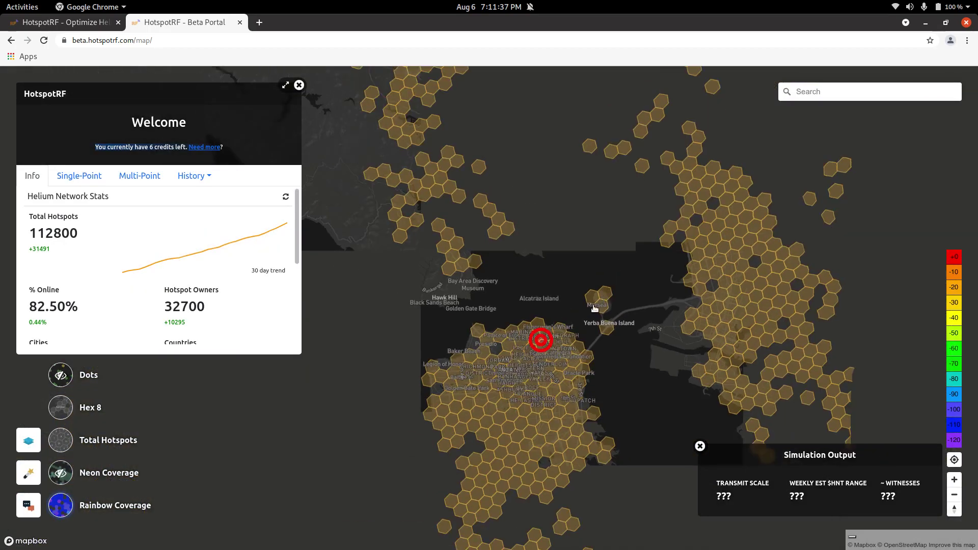
{"action": "scroll", "coordinate": [561, 352], "scroll_direction": "down", "scroll_amount": 4}
{"action": "scroll", "coordinate": [529, 358], "scroll_direction": "up", "scroll_amount": 5}
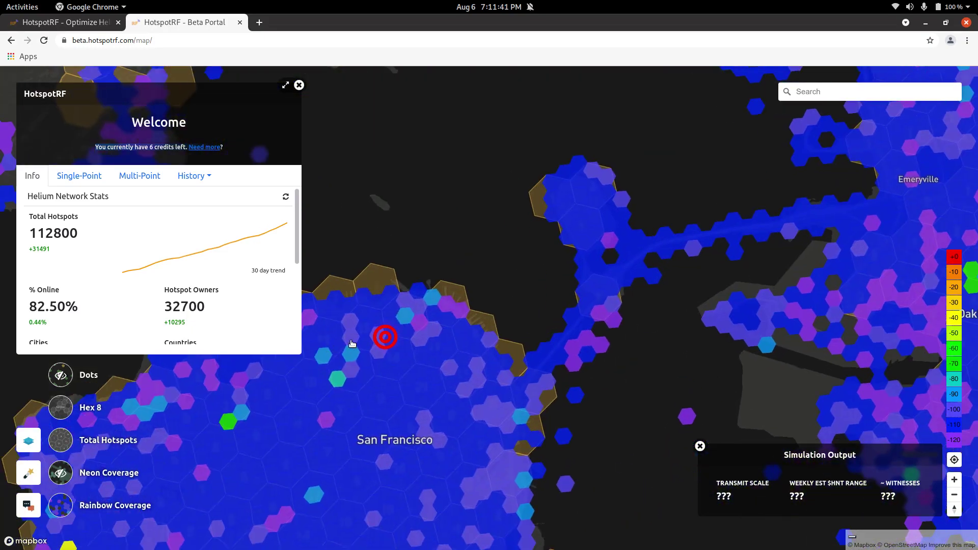
{"action": "left_click_drag", "start_coordinate": [336, 350], "coordinate": [482, 149]}
{"action": "scroll", "coordinate": [437, 354], "scroll_direction": "up", "scroll_amount": 5}
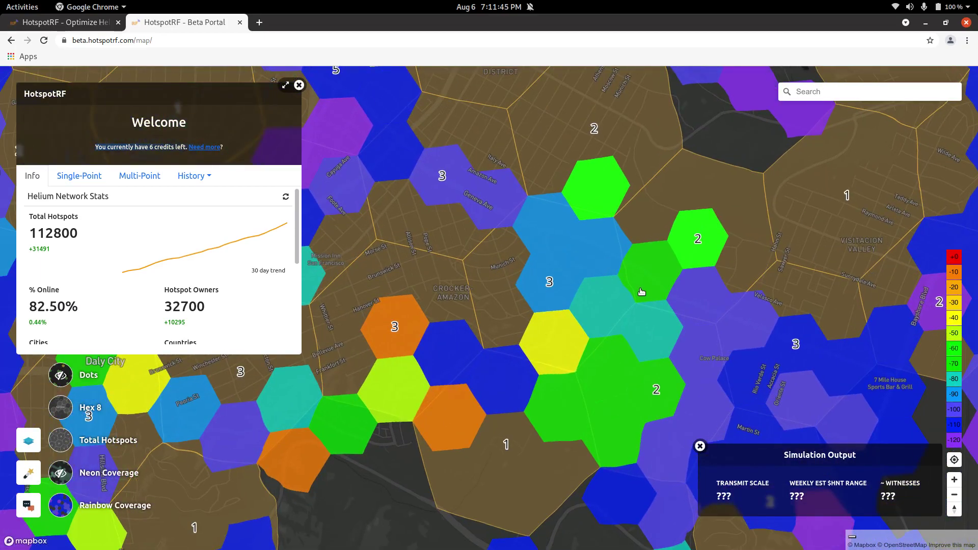
Turn on the Dots layer and compare individual hotspot locations with the coverage hexes near Crocker Amazon
{"action": "left_click_drag", "start_coordinate": [638, 289], "coordinate": [531, 312]}
{"action": "left_click", "coordinate": [60, 375]}
{"action": "scroll", "coordinate": [510, 303], "scroll_direction": "down", "scroll_amount": 3}
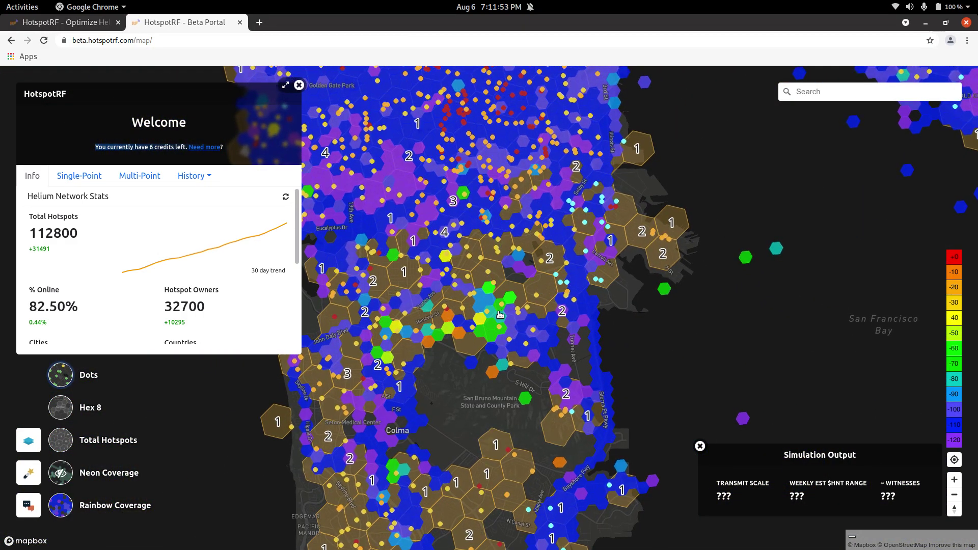
{"action": "scroll", "coordinate": [502, 311], "scroll_direction": "up", "scroll_amount": 5}
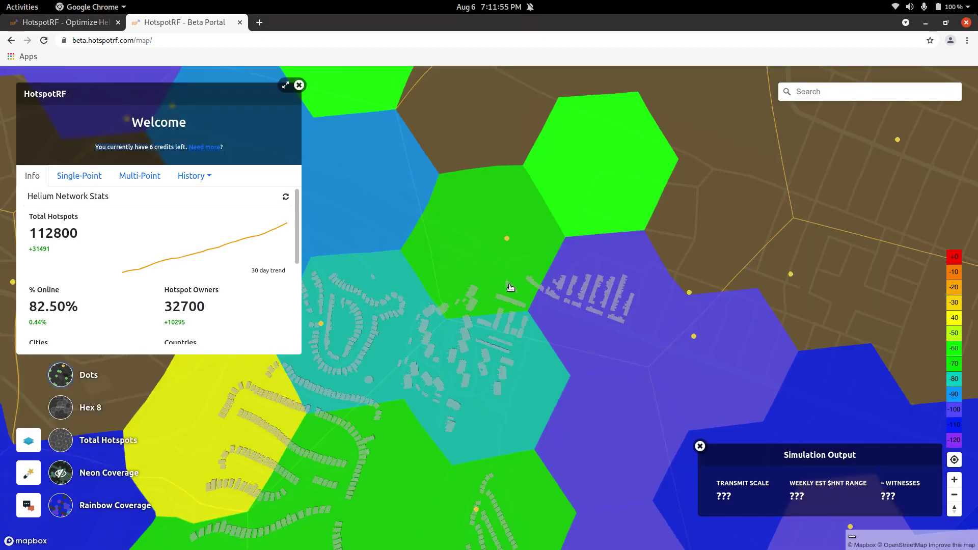
{"action": "scroll", "coordinate": [511, 288], "scroll_direction": "down", "scroll_amount": 3}
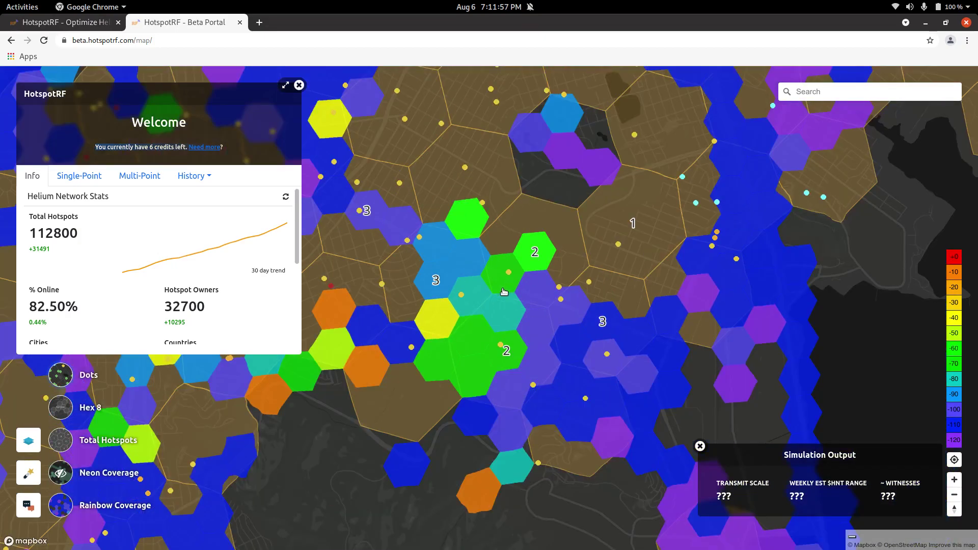
{"action": "scroll", "coordinate": [510, 288], "scroll_direction": "down", "scroll_amount": 2}
Examine the hotspot dots and rainbow coverage across San Francisco in a tilted 3D view with terrain and buildings
{"action": "left_click_drag", "start_coordinate": [510, 287], "coordinate": [478, 374]}
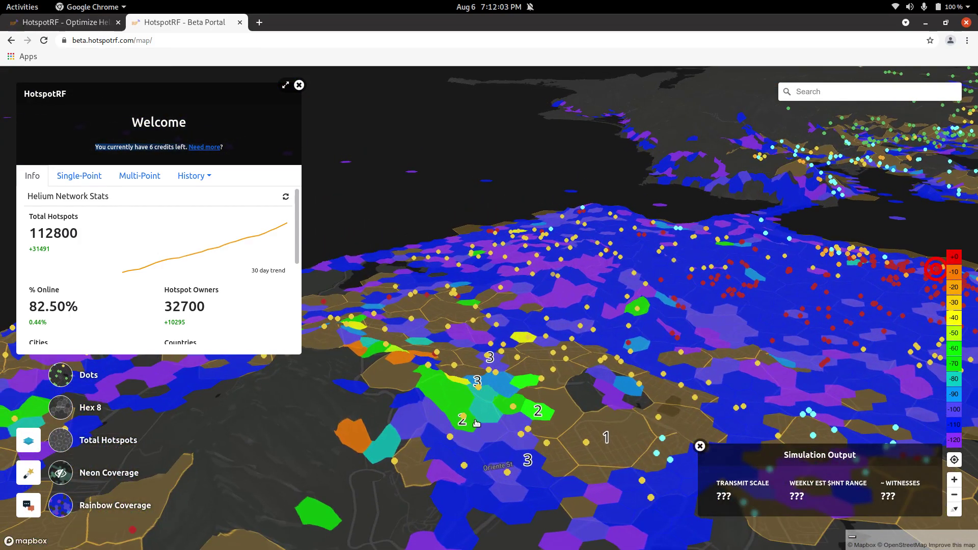
{"action": "scroll", "coordinate": [479, 422], "scroll_direction": "up", "scroll_amount": 3}
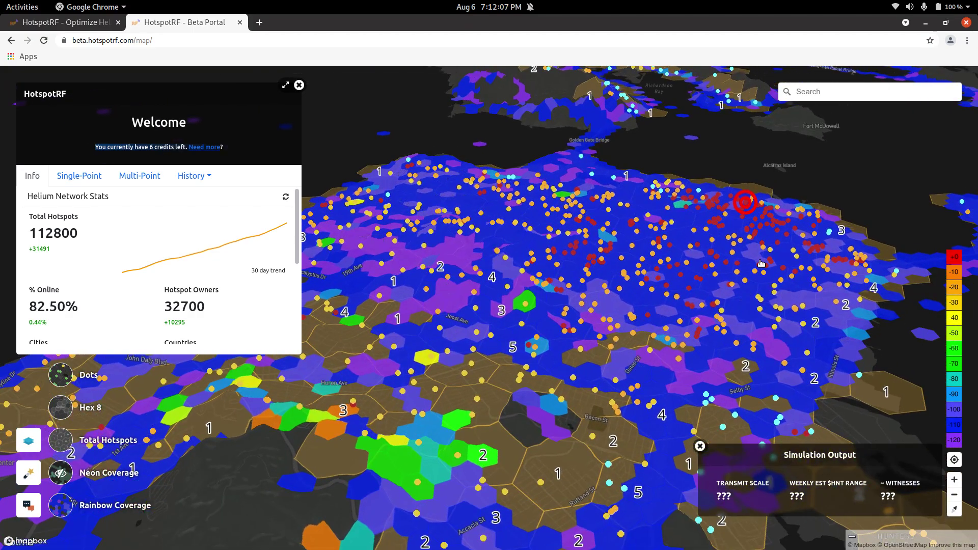
{"action": "left_click_drag", "start_coordinate": [763, 263], "coordinate": [593, 353]}
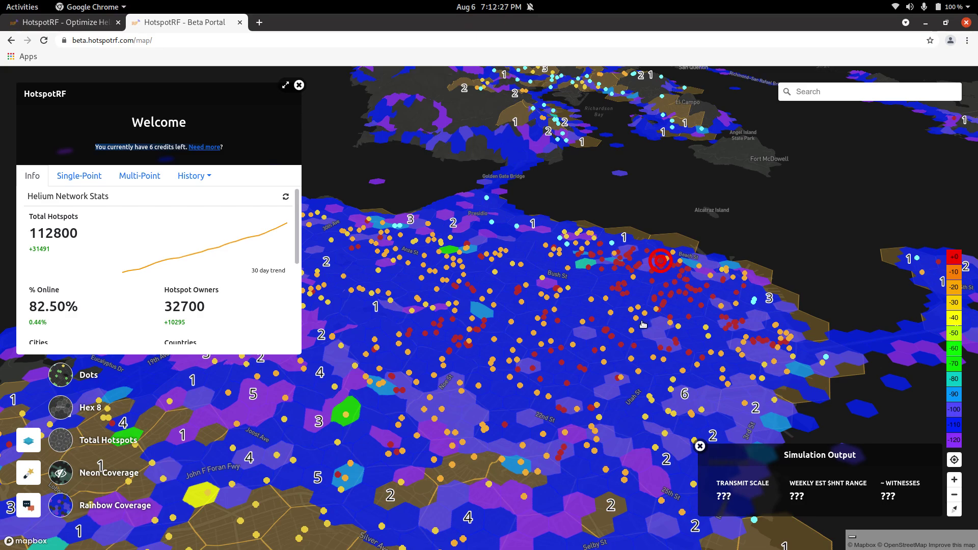
{"action": "scroll", "coordinate": [633, 325], "scroll_direction": "up", "scroll_amount": 2}
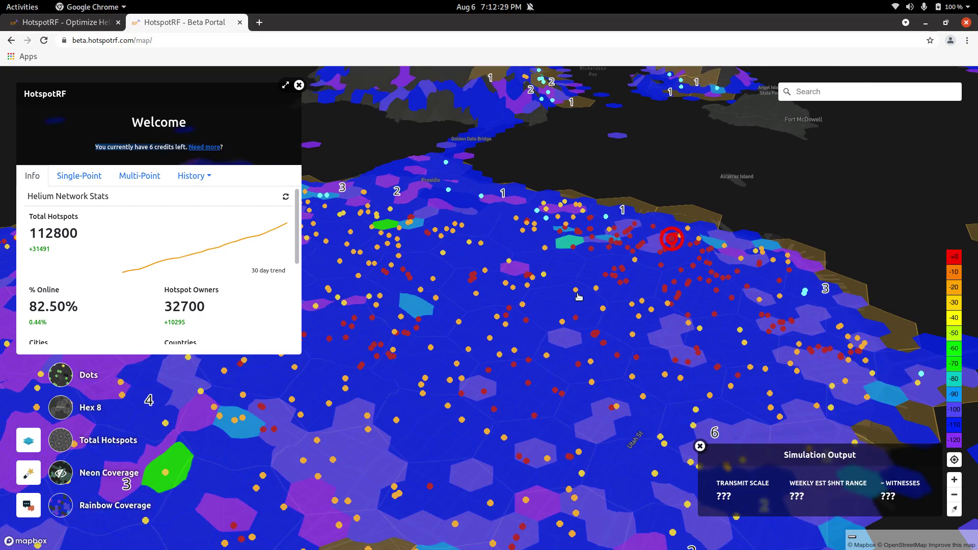
{"action": "scroll", "coordinate": [579, 295], "scroll_direction": "down", "scroll_amount": 2}
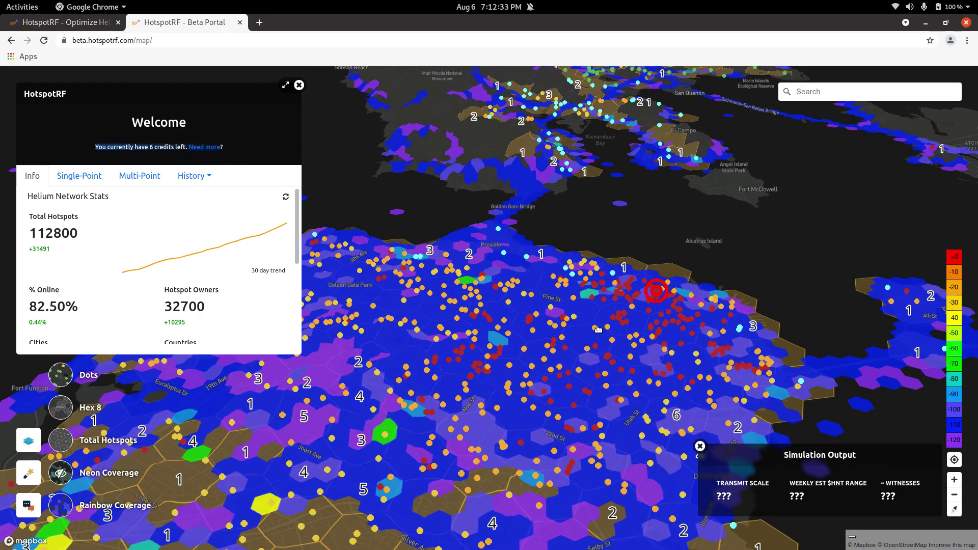
{"action": "scroll", "coordinate": [598, 328], "scroll_direction": "up", "scroll_amount": 3}
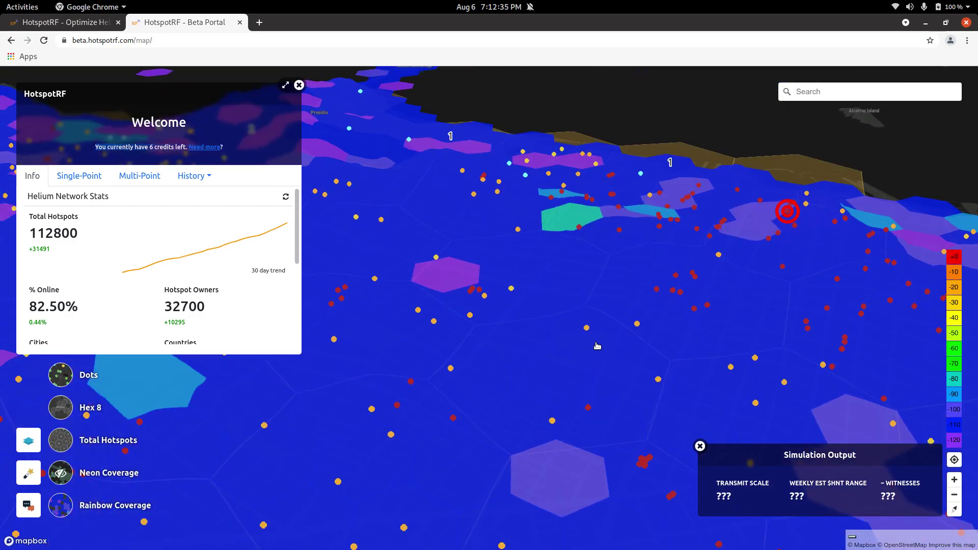
{"action": "scroll", "coordinate": [602, 349], "scroll_direction": "up", "scroll_amount": 3}
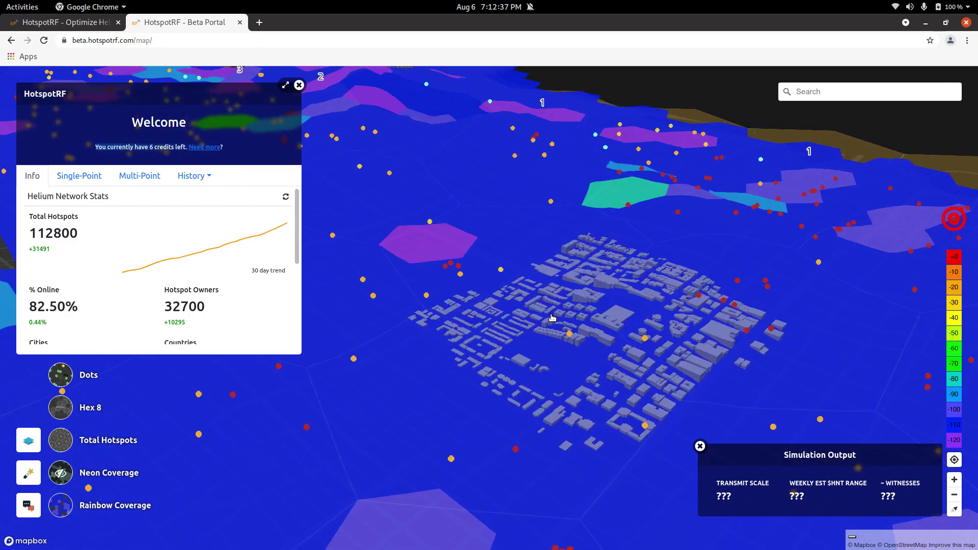
{"action": "left_click_drag", "start_coordinate": [560, 317], "coordinate": [580, 346]}
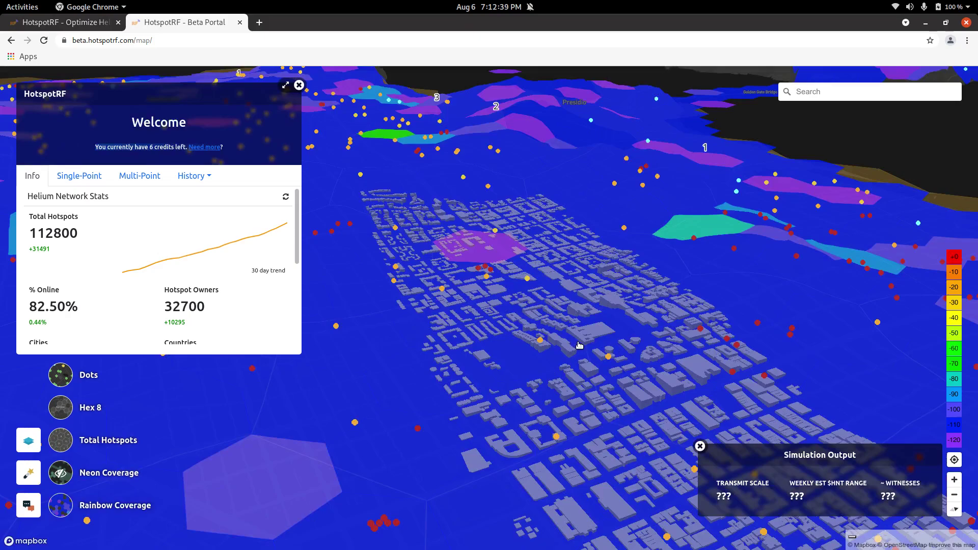
{"action": "scroll", "coordinate": [580, 345], "scroll_direction": "down", "scroll_amount": 3}
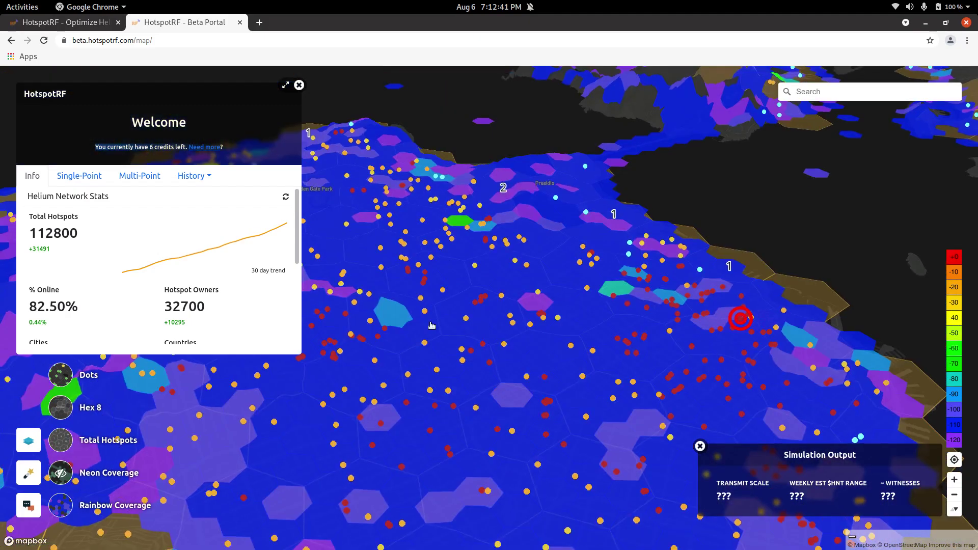
{"action": "scroll", "coordinate": [446, 326], "scroll_direction": "down", "scroll_amount": 3}
Examine the colored coverage hexes, hotspot dots and 3D buildings around Crocker Amazon and the Cow Palace
{"action": "left_click_drag", "start_coordinate": [332, 421], "coordinate": [535, 387]}
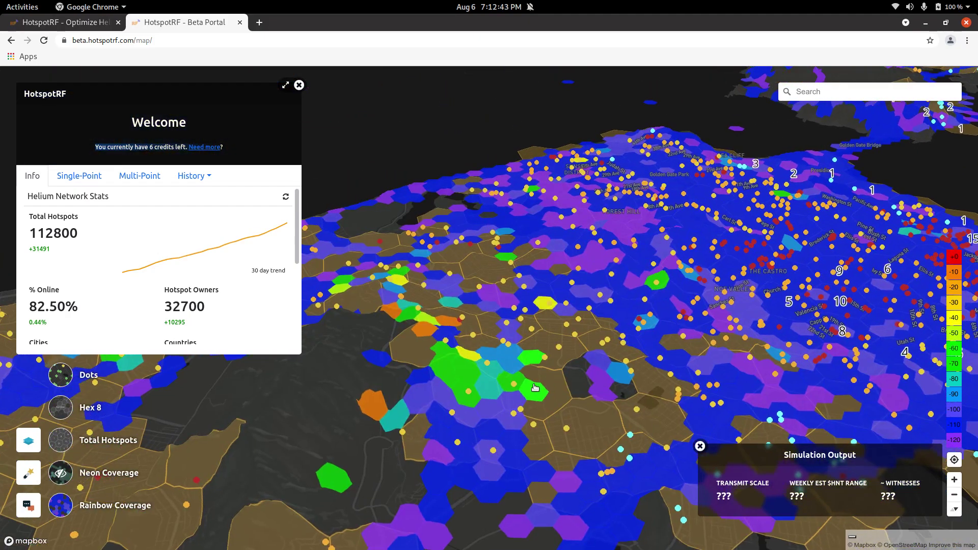
{"action": "scroll", "coordinate": [535, 387], "scroll_direction": "up", "scroll_amount": 2}
{"action": "scroll", "coordinate": [428, 367], "scroll_direction": "up", "scroll_amount": 2}
{"action": "scroll", "coordinate": [553, 353], "scroll_direction": "up", "scroll_amount": 2}
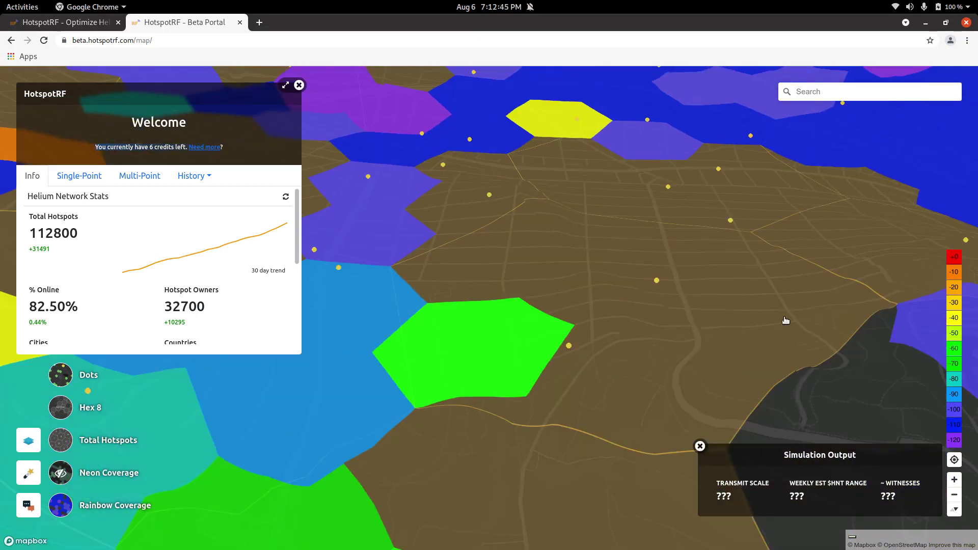
{"action": "scroll", "coordinate": [505, 365], "scroll_direction": "down", "scroll_amount": 5}
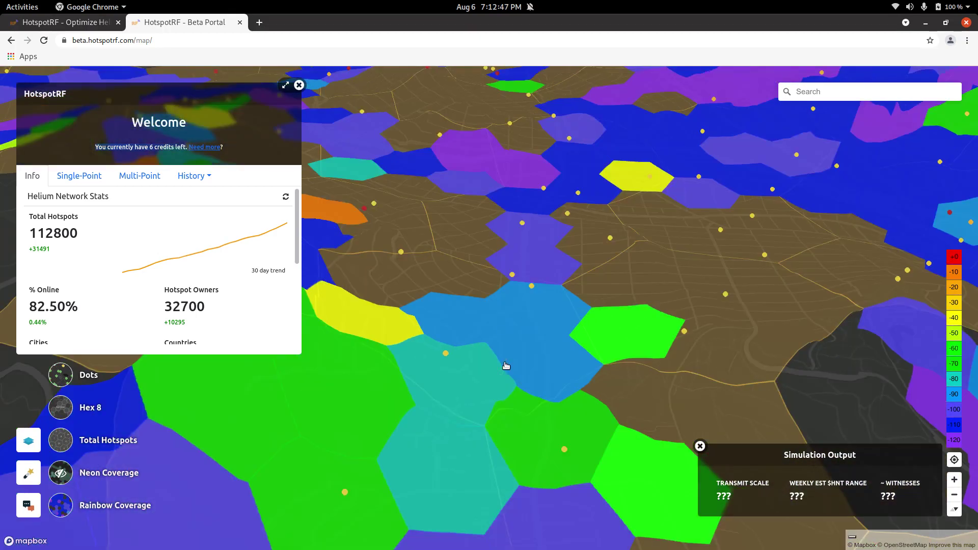
{"action": "scroll", "coordinate": [560, 342], "scroll_direction": "down", "scroll_amount": 3}
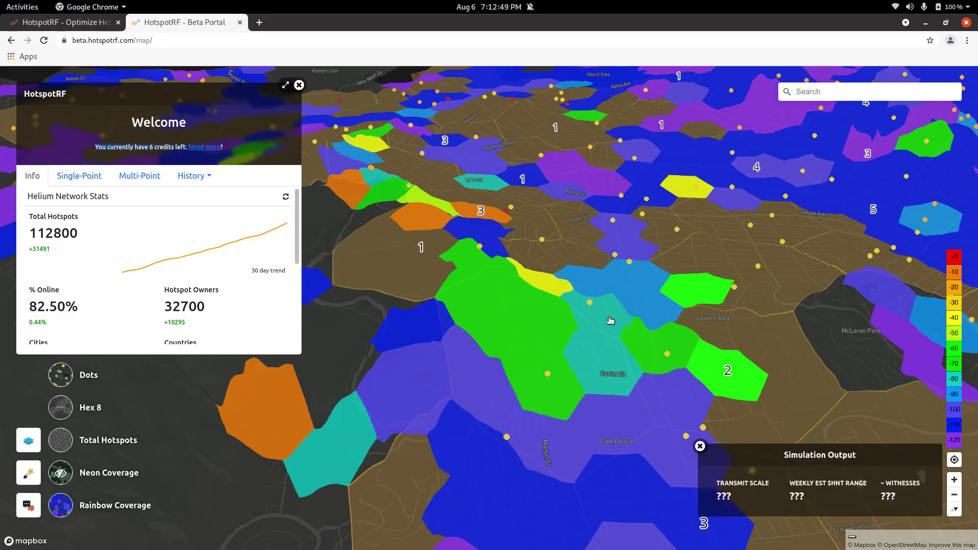
{"action": "scroll", "coordinate": [542, 349], "scroll_direction": "up", "scroll_amount": 3}
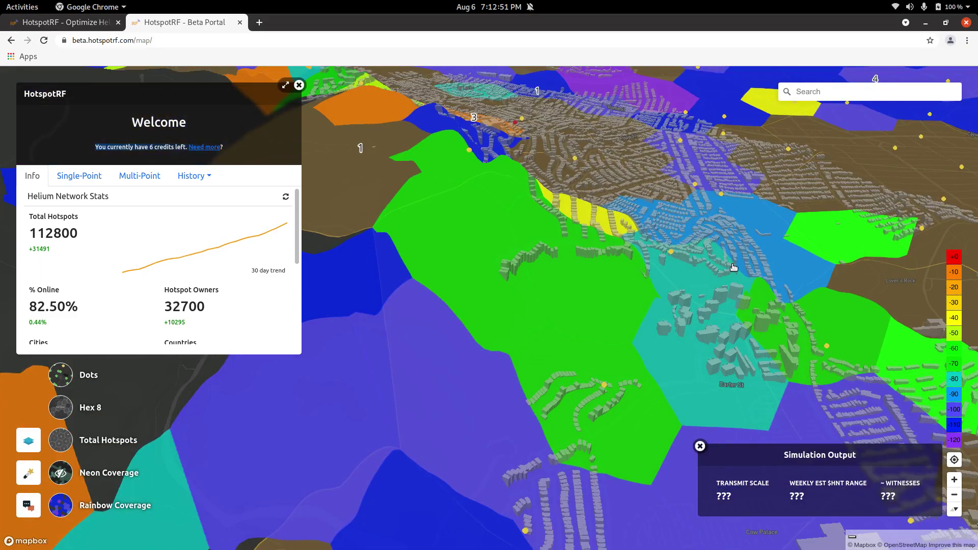
{"action": "scroll", "coordinate": [730, 266], "scroll_direction": "up", "scroll_amount": 2}
{"action": "scroll", "coordinate": [421, 307], "scroll_direction": "up", "scroll_amount": 2}
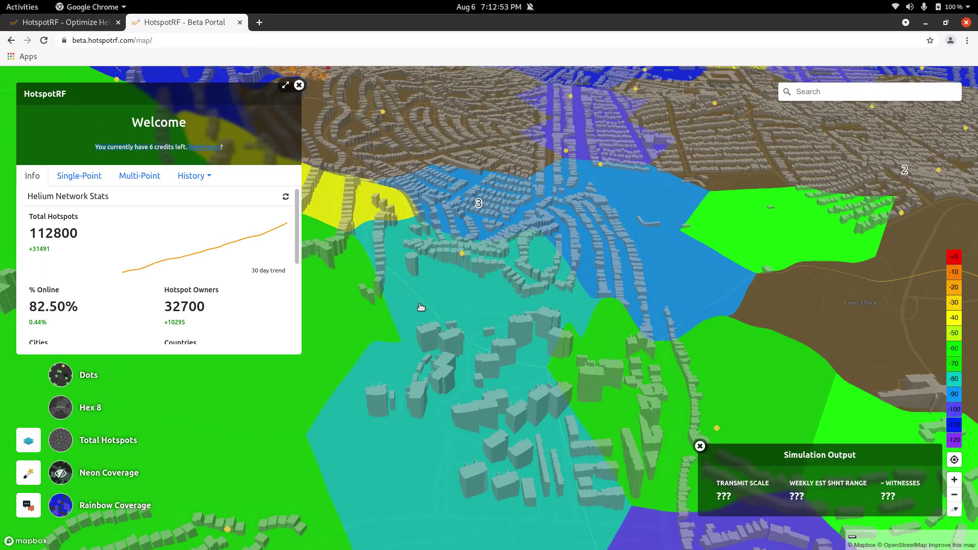
{"action": "scroll", "coordinate": [519, 317], "scroll_direction": "down", "scroll_amount": 3}
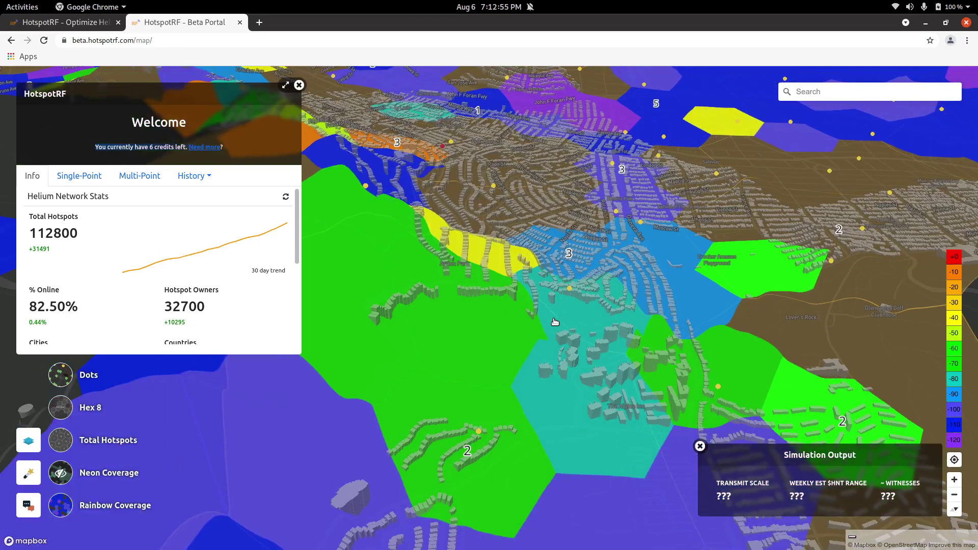
Survey the hotspot dots and rainbow coverage across the whole San Francisco Bay Area from above
{"action": "scroll", "coordinate": [555, 322], "scroll_direction": "down", "scroll_amount": 6}
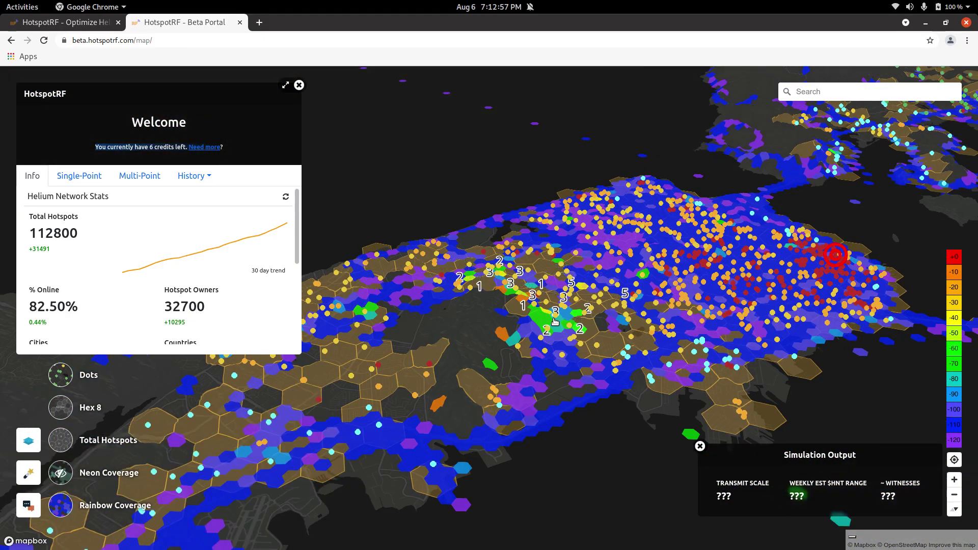
{"action": "scroll", "coordinate": [555, 321], "scroll_direction": "down", "scroll_amount": 5}
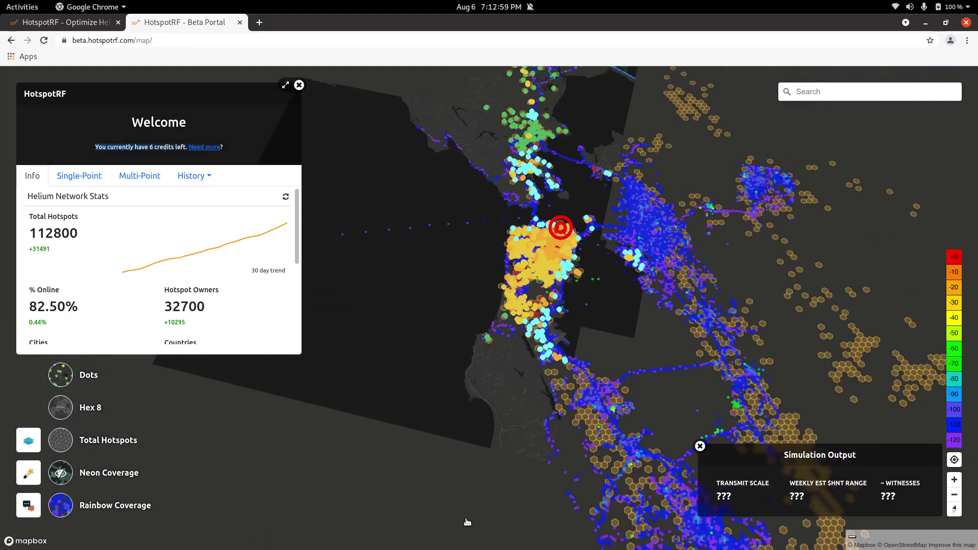
{"action": "left_click_drag", "start_coordinate": [467, 523], "coordinate": [455, 538]}
{"action": "left_click_drag", "start_coordinate": [522, 354], "coordinate": [578, 253]}
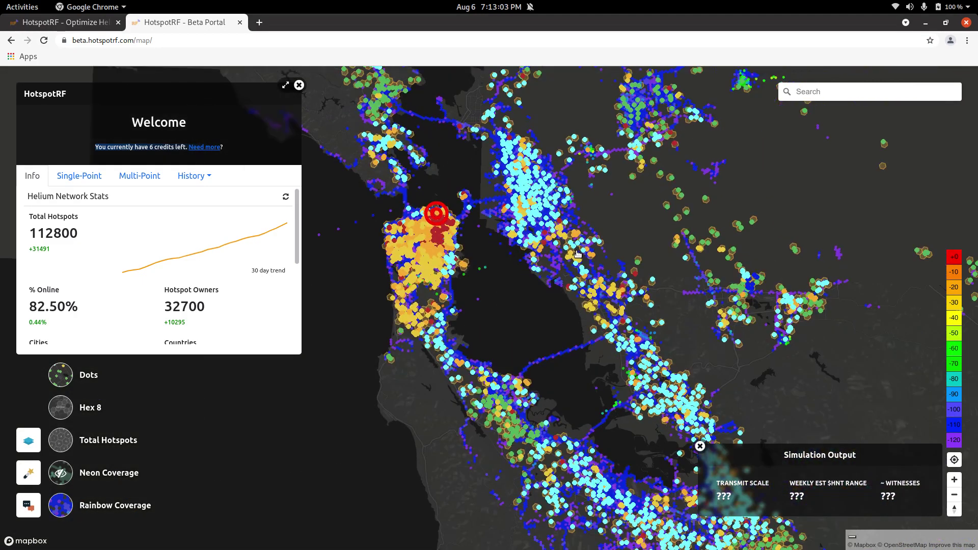
{"action": "scroll", "coordinate": [578, 253], "scroll_direction": "down", "scroll_amount": 3}
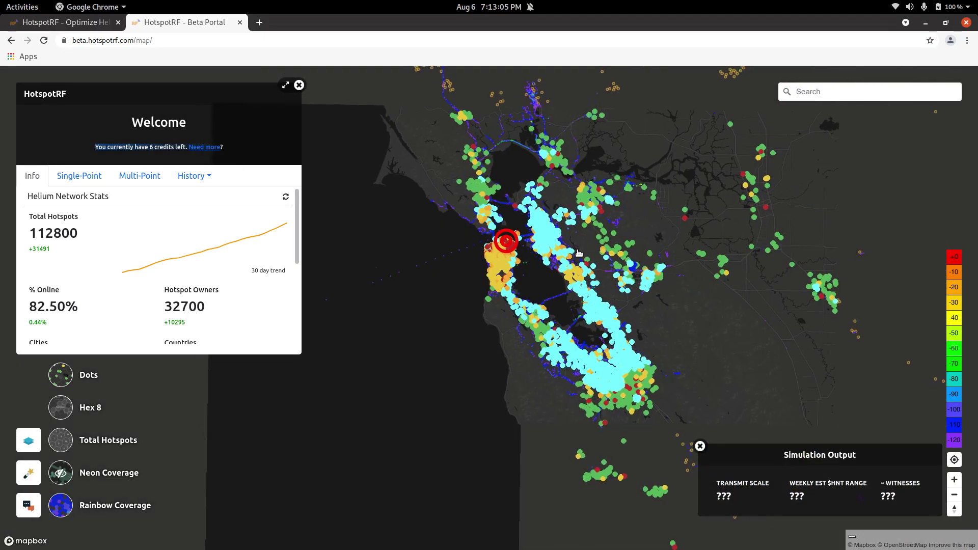